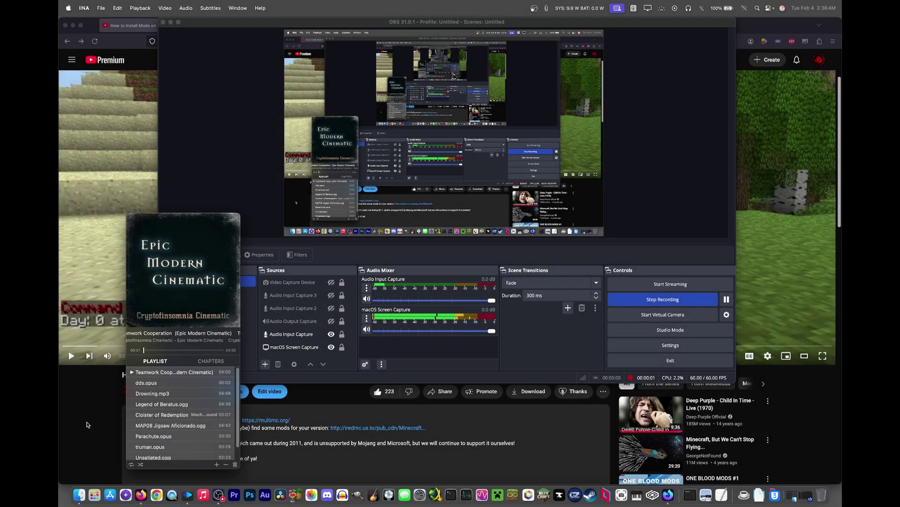
- Lower the playback volume of the background music in the media player
{"action": "mouse_move", "coordinate": [179, 280]}
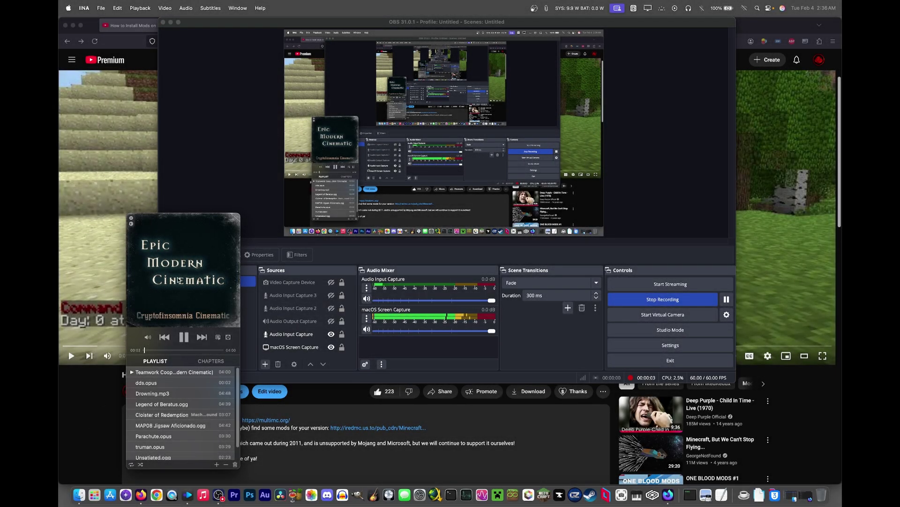
{"action": "mouse_move", "coordinate": [148, 336]}
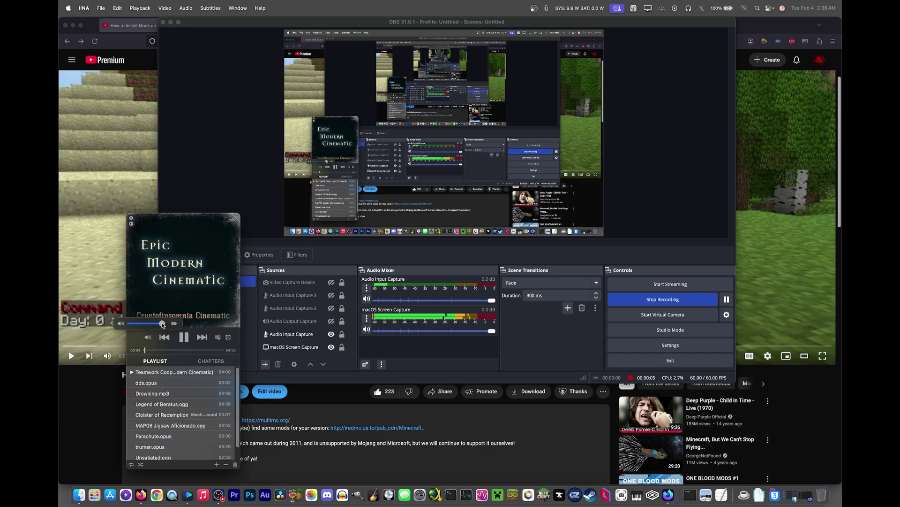
{"action": "left_click_drag", "start_coordinate": [162, 325], "coordinate": [153, 327]}
- Switch to the browser and look through the comments under the older MultiMC b1.7.3 modding tutorial
{"action": "left_click", "coordinate": [93, 397]}
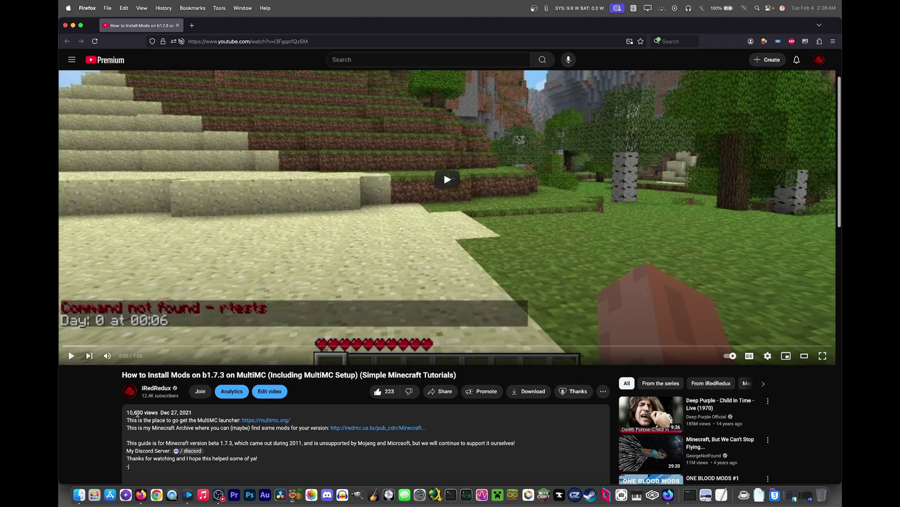
{"action": "scroll", "coordinate": [117, 413], "scroll_direction": "down", "scroll_amount": 15}
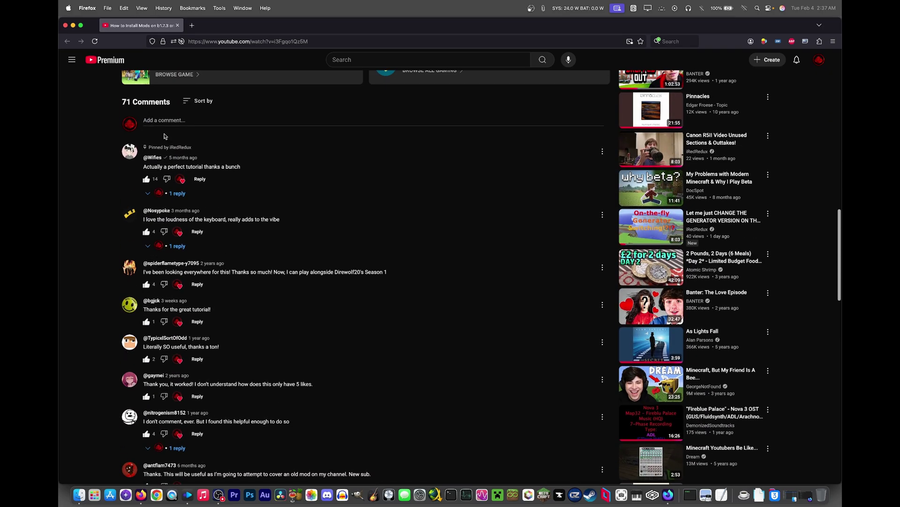
{"action": "scroll", "coordinate": [60, 208], "scroll_direction": "up", "scroll_amount": 15}
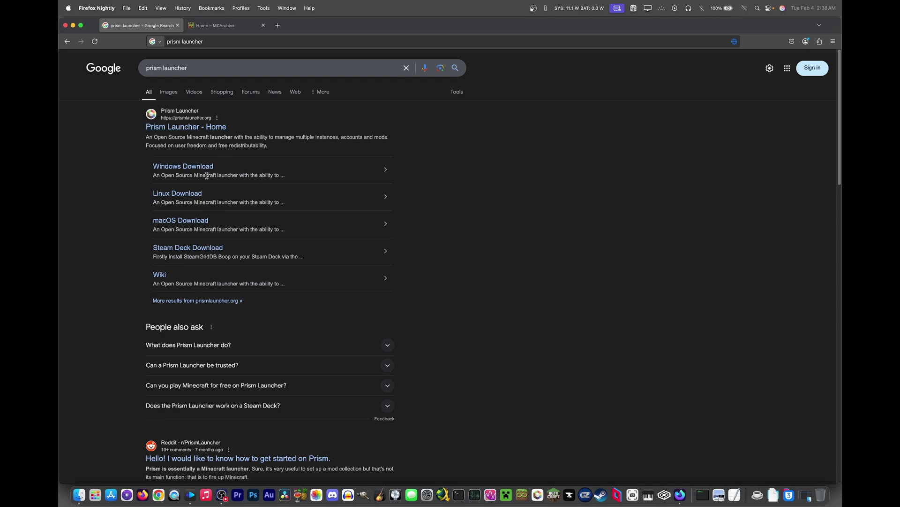
- Download the macOS build of Prism Launcher 9.2 from its website and unpack PrismLauncher-macOS-9.2.zip
{"action": "left_click", "coordinate": [177, 221]}
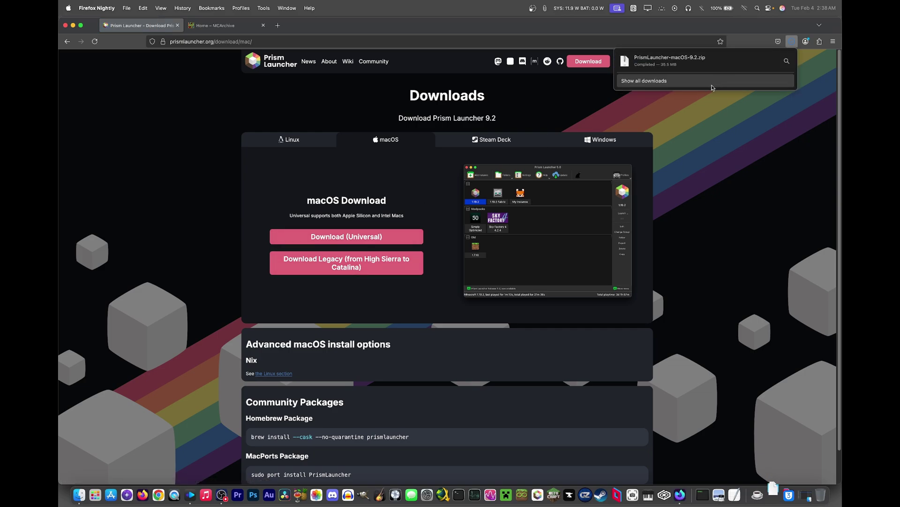
{"action": "left_click", "coordinate": [730, 68]}
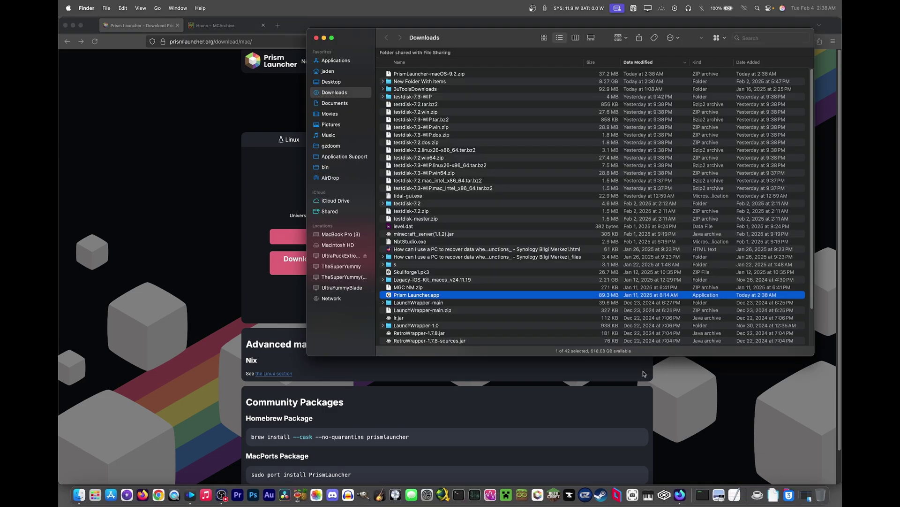
- Close the Prism Launcher download page and minimise the browser window with the MCArchive home page
{"action": "left_click", "coordinate": [683, 431]}
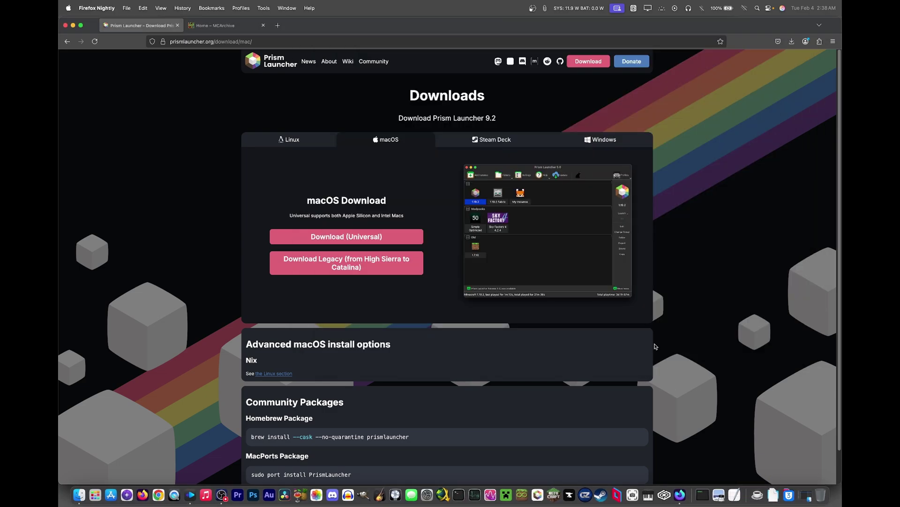
{"action": "key", "text": "super+w"}
{"action": "key", "text": "super+Tab"}
{"action": "left_click", "coordinate": [539, 437]}
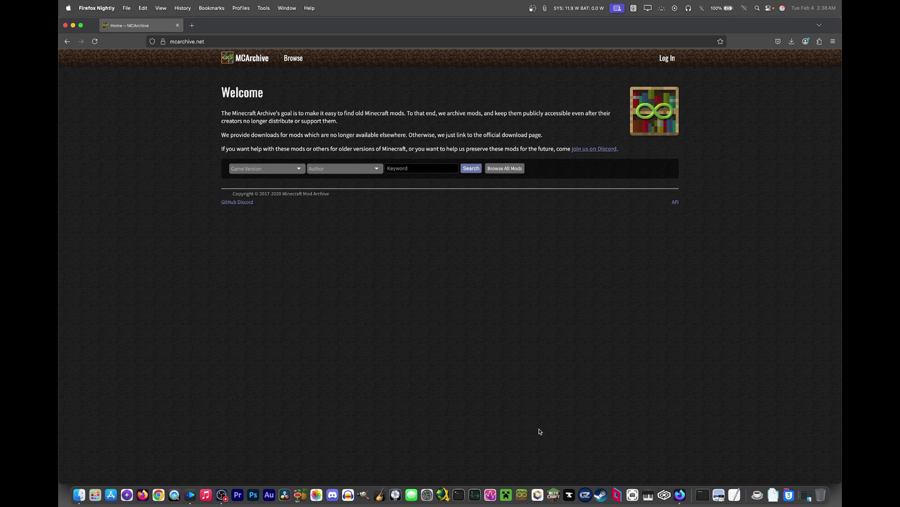
{"action": "key", "text": "super+m"}
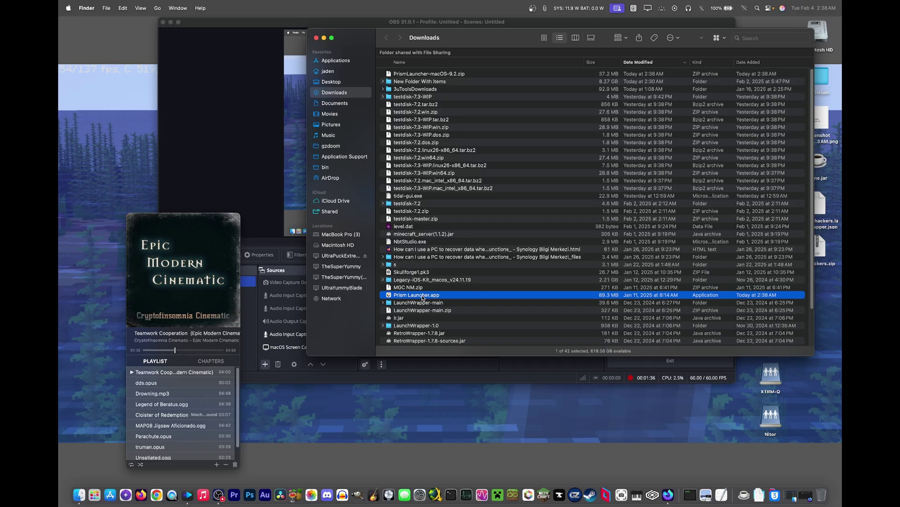
- Launch Prism Launcher.app from the Downloads folder and allow the downloaded app to open
{"action": "mouse_move", "coordinate": [423, 297]}
{"action": "left_mouse_down"}
{"action": "mouse_move", "coordinate": [356, 61]}
{"action": "mouse_move", "coordinate": [464, 340]}
{"action": "mouse_move", "coordinate": [417, 296]}
{"action": "left_mouse_up"}
{"action": "double_click", "coordinate": [417, 296]}
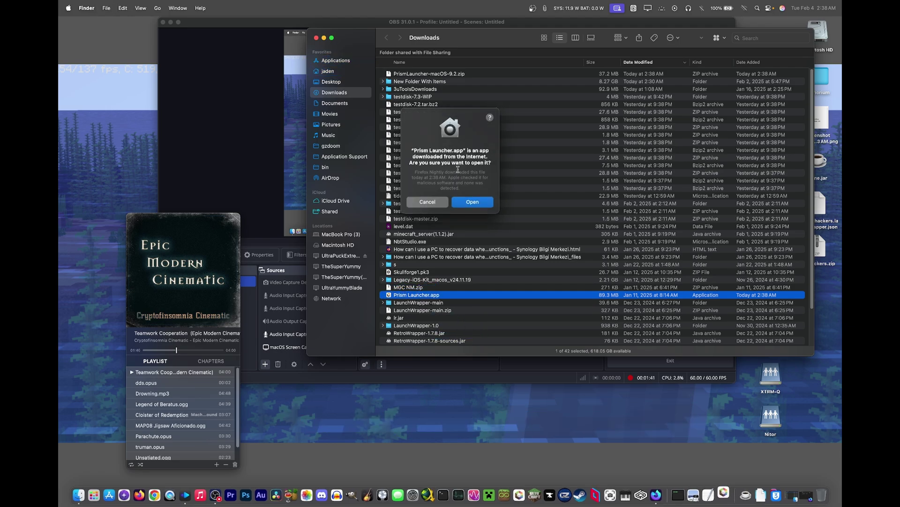
{"action": "left_click", "coordinate": [467, 205]}
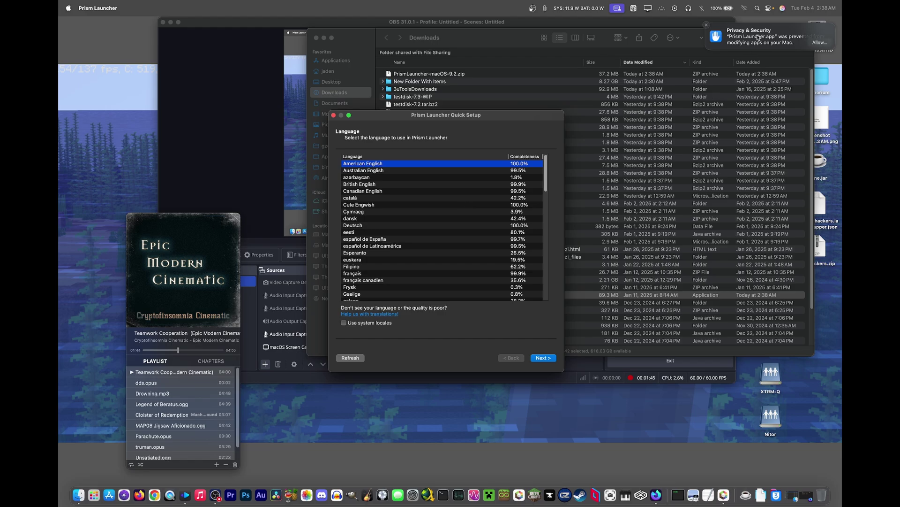
- Allow Prism Launcher in the App Management privacy settings, enter the account password to authorise it, and close System Settings
{"action": "mouse_move", "coordinate": [772, 26]}
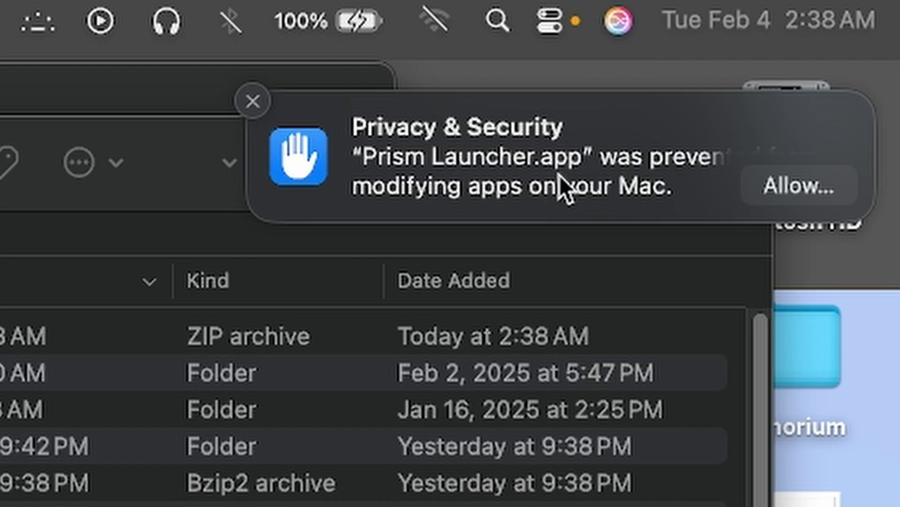
{"action": "left_click", "coordinate": [811, 191]}
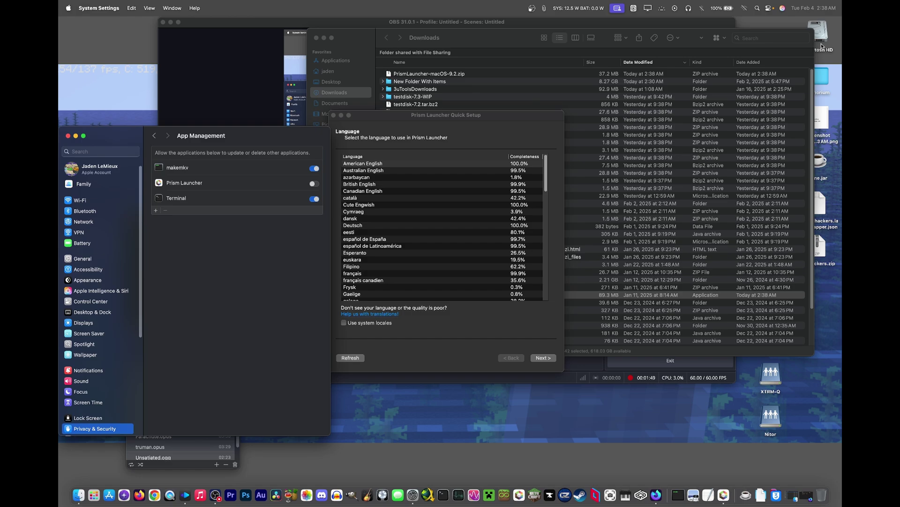
{"action": "left_click", "coordinate": [318, 189]}
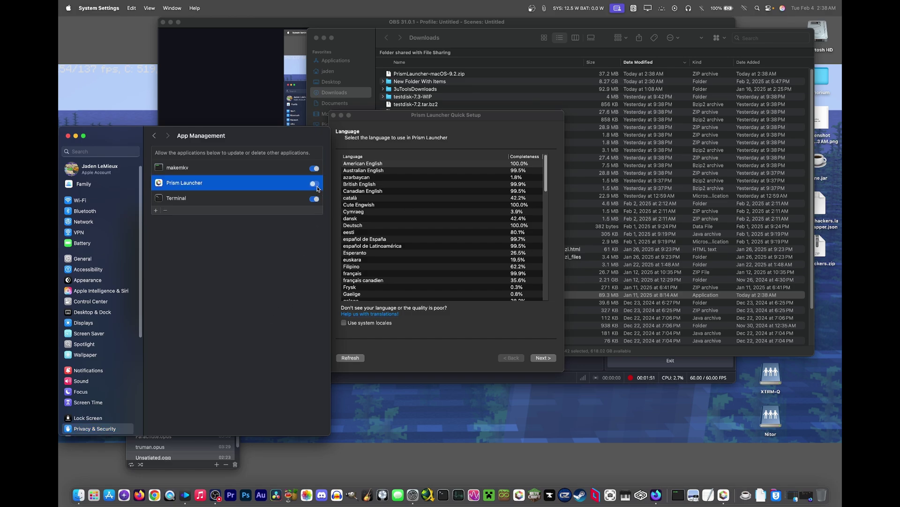
{"action": "left_click", "coordinate": [317, 189]}
{"action": "type", "text": "********"}
{"action": "key", "text": "Return"}
{"action": "left_click", "coordinate": [223, 320]}
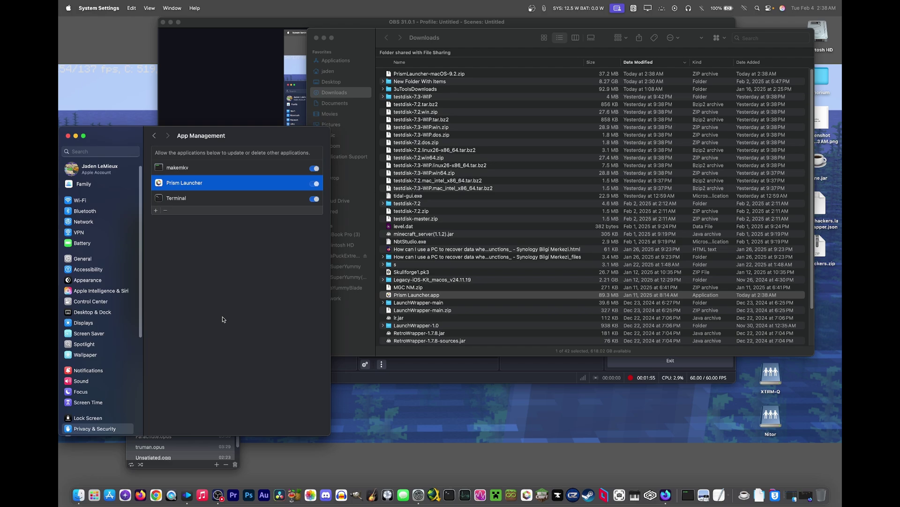
{"action": "left_click", "coordinate": [68, 136]}
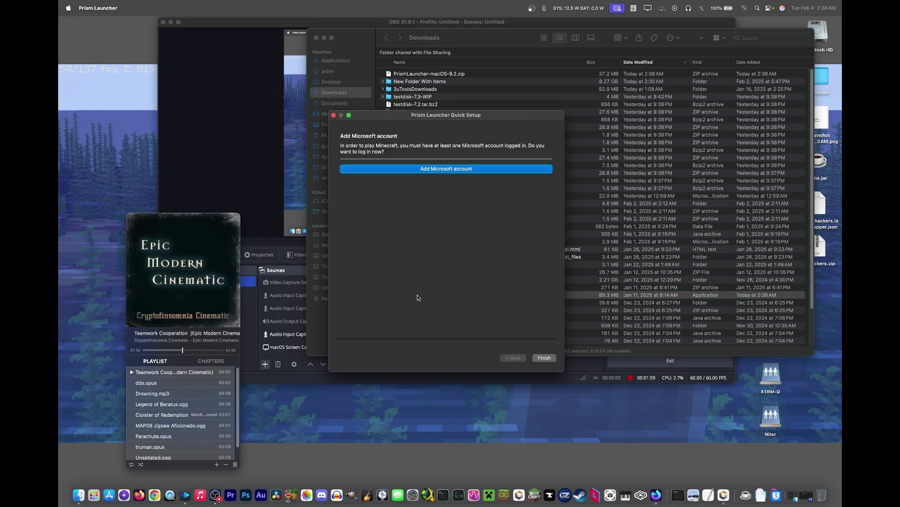
- Add a Microsoft account in the Quick Setup by signing in with Microsoft
{"action": "left_click", "coordinate": [427, 169]}
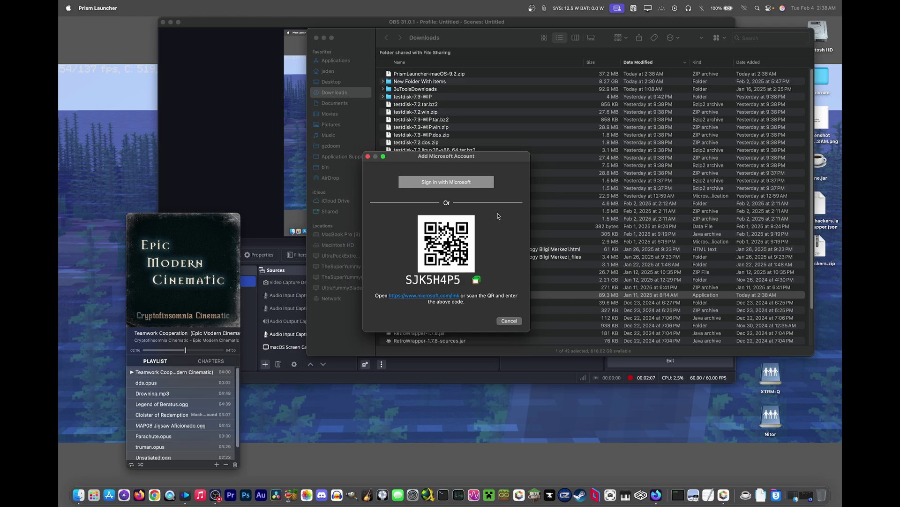
{"action": "left_click", "coordinate": [470, 186]}
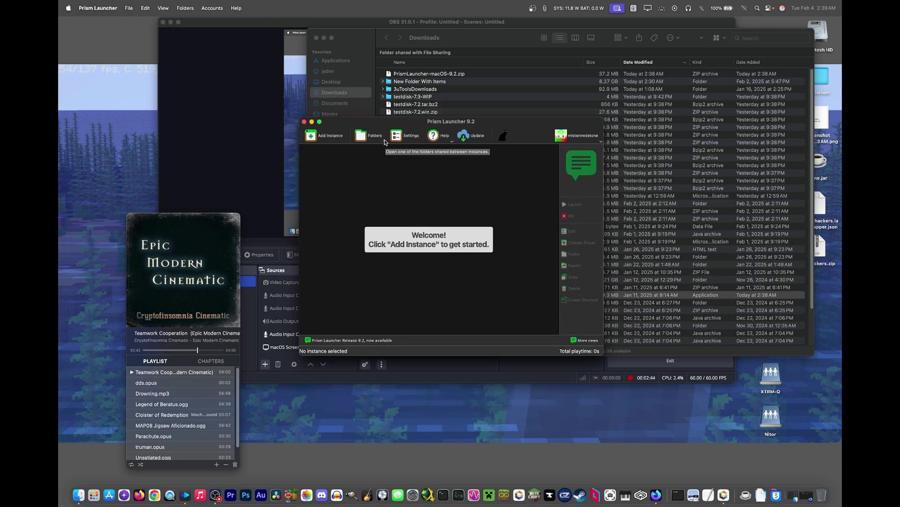
- Create a new custom instance of Minecraft b1.7.3 with beta versions included in the version list and no mod loader
{"action": "left_click", "coordinate": [331, 136]}
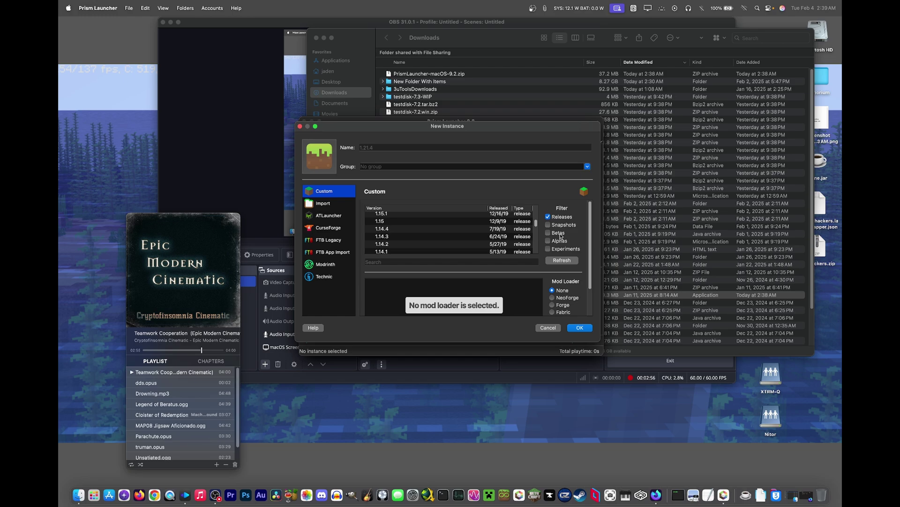
{"action": "left_click", "coordinate": [558, 233]}
{"action": "left_click_drag", "start_coordinate": [599, 342], "coordinate": [730, 458]}
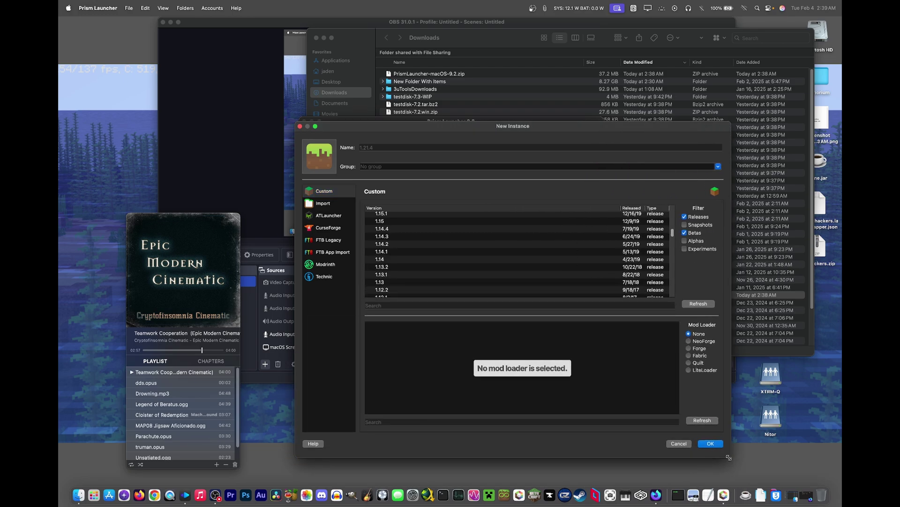
{"action": "scroll", "coordinate": [399, 255], "scroll_direction": "down", "scroll_amount": 10}
{"action": "scroll", "coordinate": [400, 255], "scroll_direction": "down", "scroll_amount": 8}
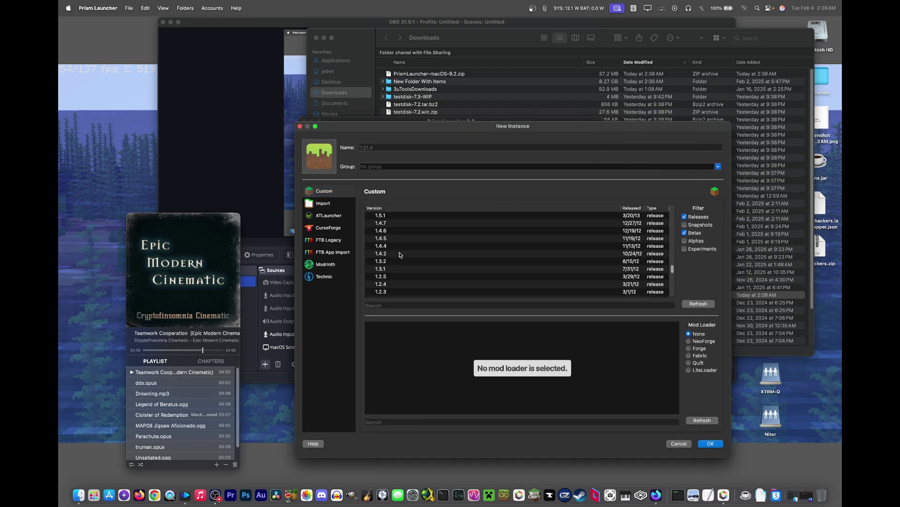
{"action": "left_click", "coordinate": [385, 244]}
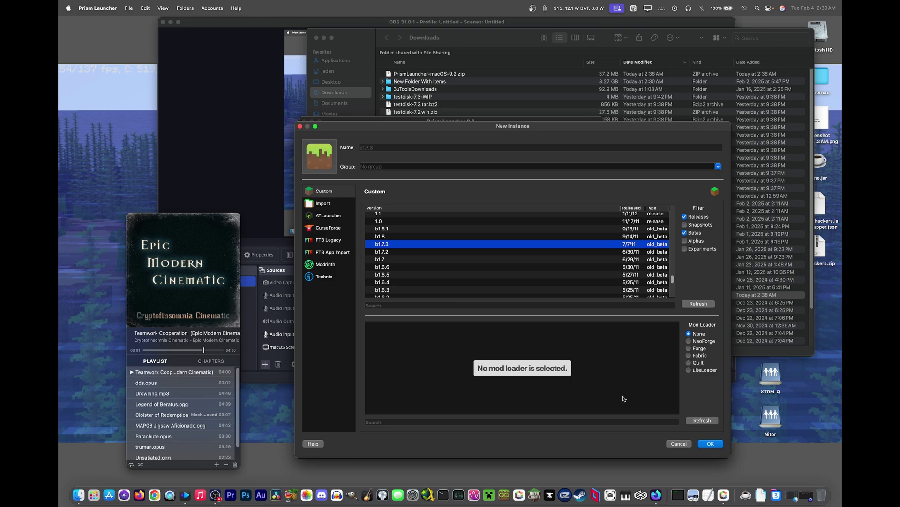
{"action": "left_click", "coordinate": [718, 444]}
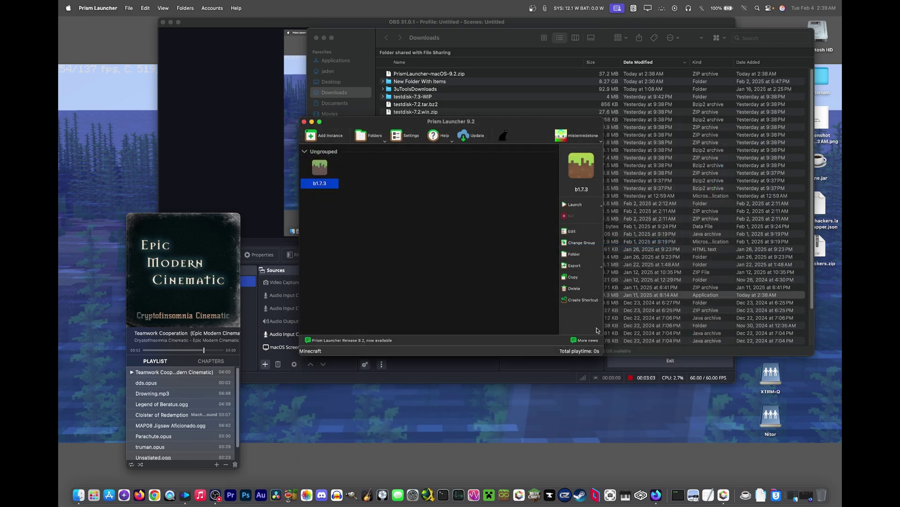
- Launch the b1.7.3 instance as a test run and quit Minecraft from its title screen
{"action": "left_click", "coordinate": [570, 231]}
{"action": "left_click", "coordinate": [632, 417]}
{"action": "key", "text": "Return"}
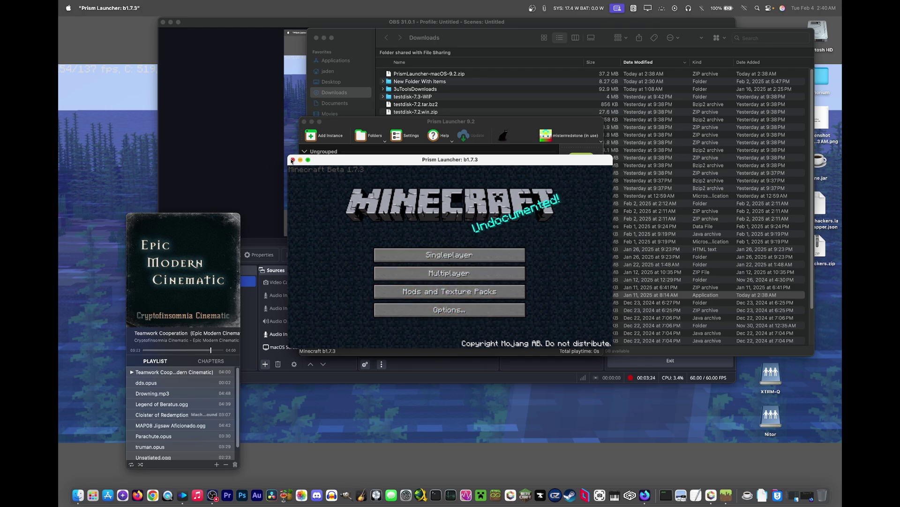
{"action": "key", "text": "super+q"}
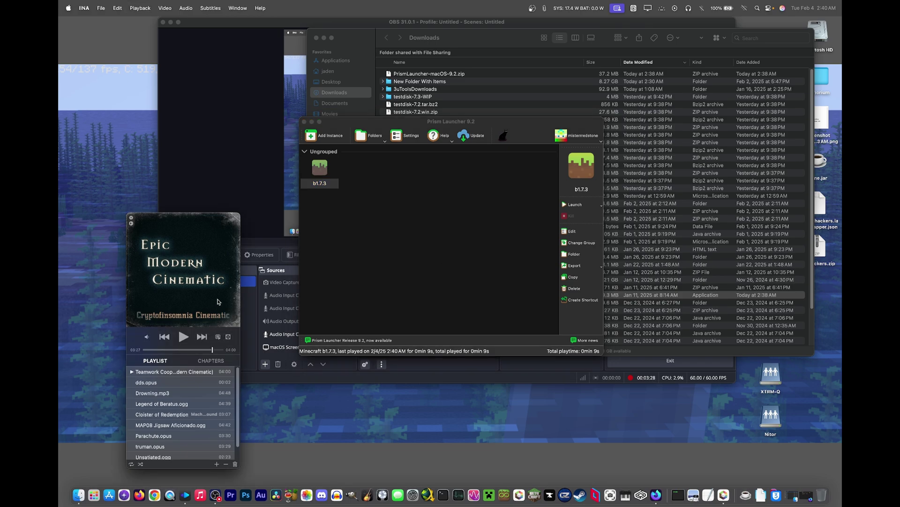
- Open the b1.7.3 instance for editing and show its version components
{"action": "left_click", "coordinate": [572, 231]}
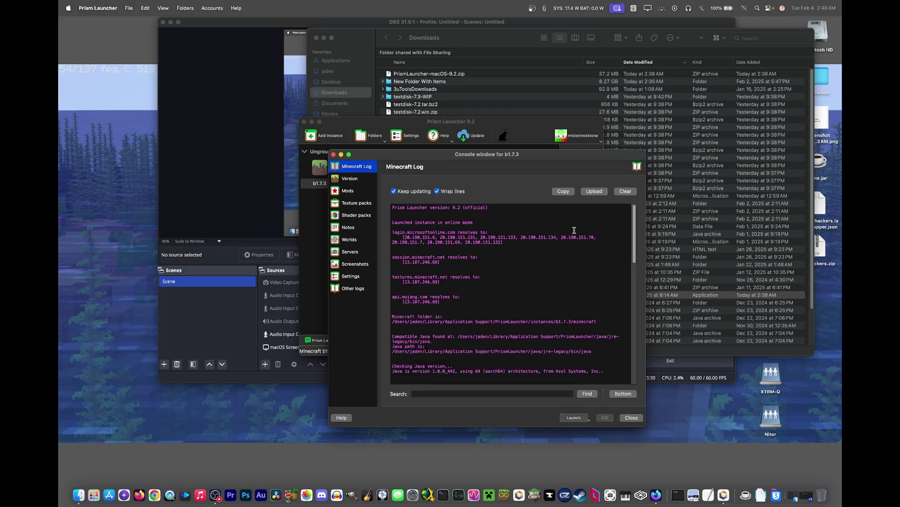
{"action": "left_click", "coordinate": [220, 178]}
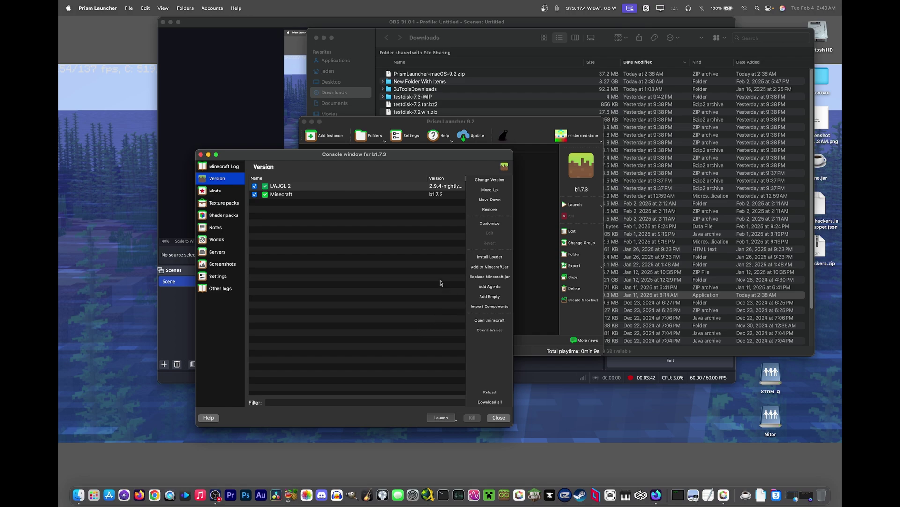
{"action": "left_click", "coordinate": [492, 271]}
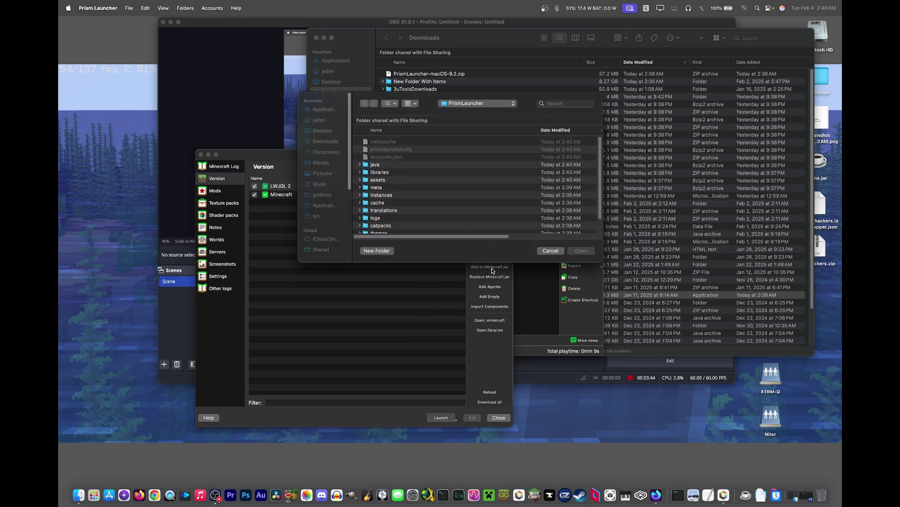
{"action": "key", "text": "Escape"}
{"action": "left_click", "coordinate": [314, 288]}
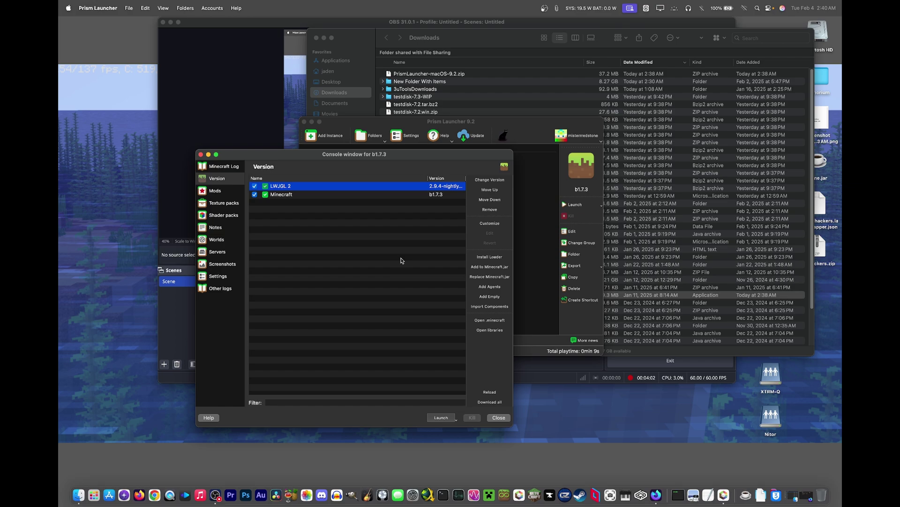
- Import the component file org.mcphackers.launchwrapper.json from the Desktop into the b1.7.3 instance and select the LaunchWrapper component
{"action": "left_click", "coordinate": [489, 306]}
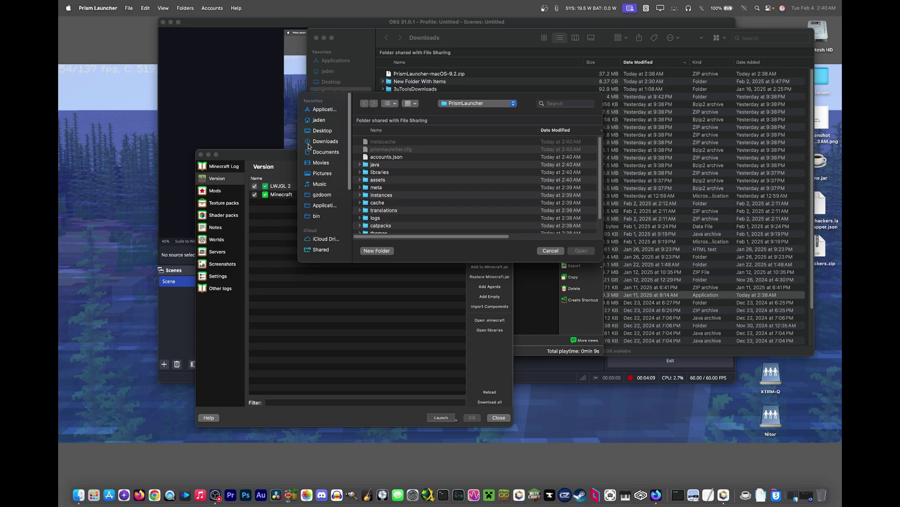
{"action": "left_click", "coordinate": [333, 132]}
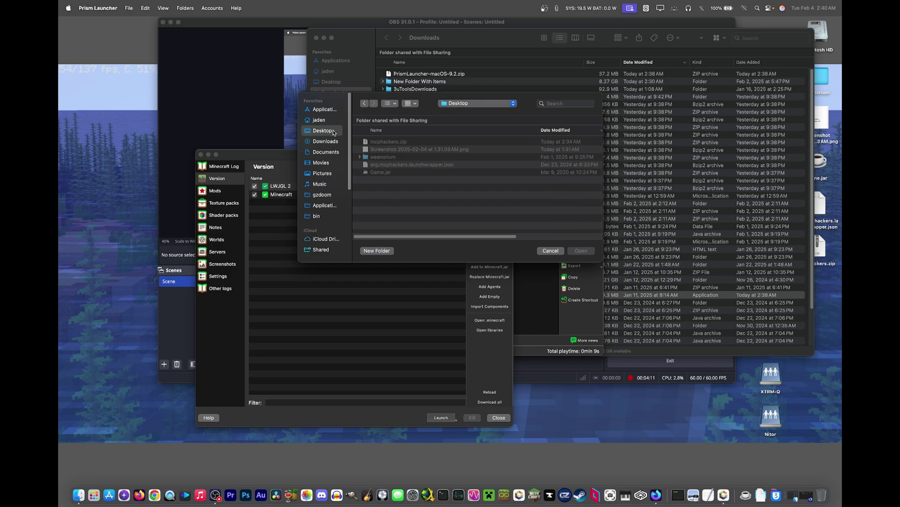
{"action": "left_click", "coordinate": [424, 164]}
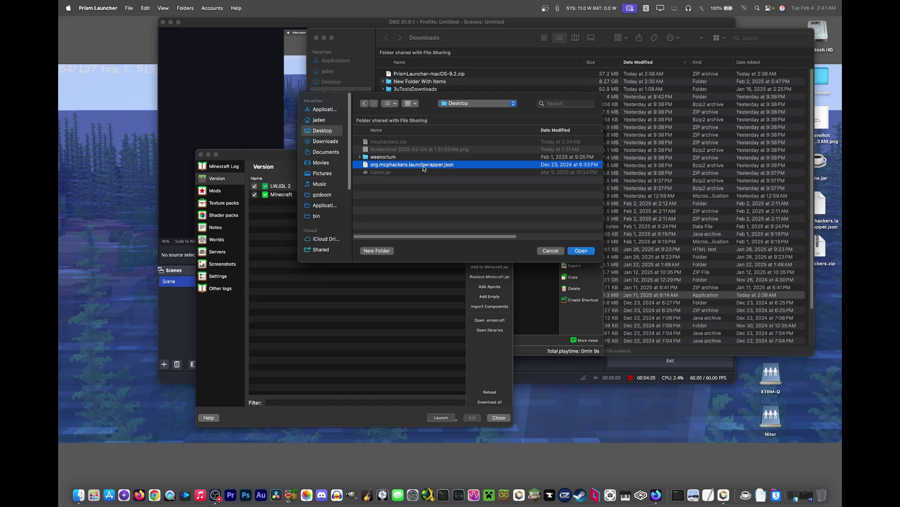
{"action": "left_click", "coordinate": [589, 253]}
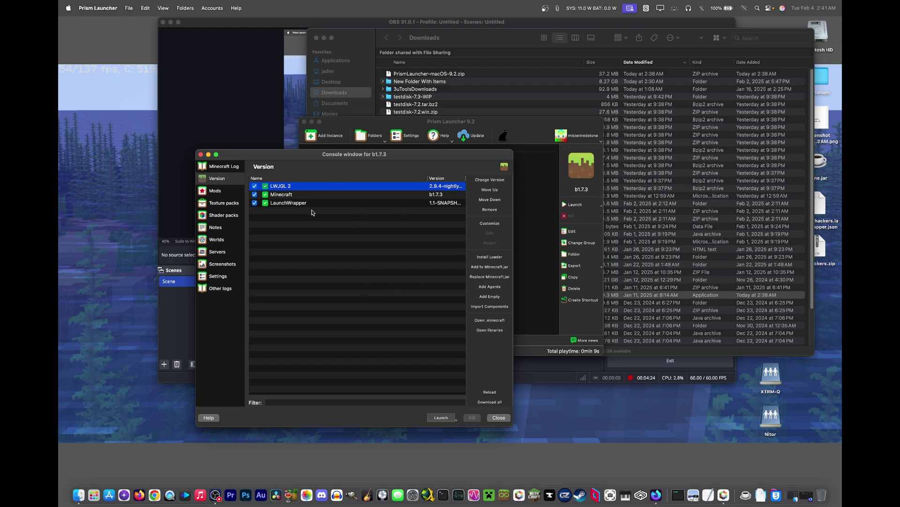
{"action": "left_click", "coordinate": [299, 203]}
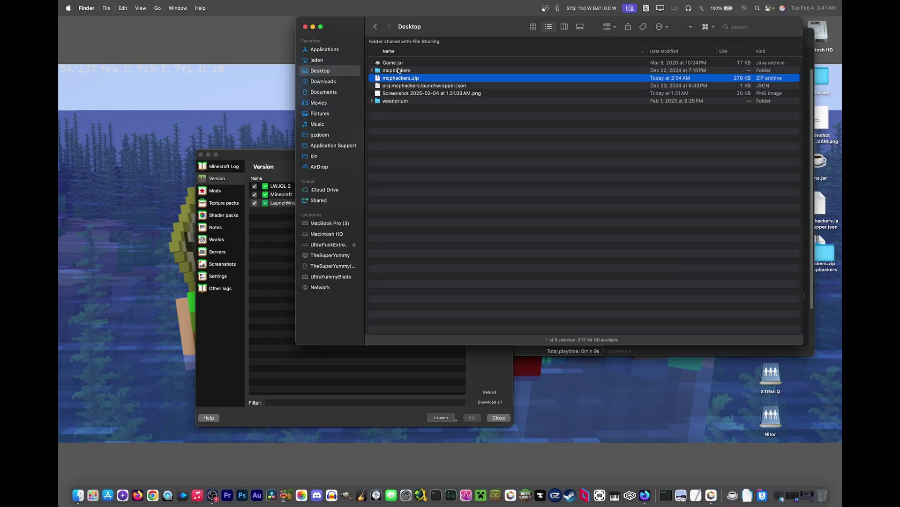
- Examine the contents of the mcphackers folder down to its launchwrapper 1.1-SNAPSHOT jar and return to the Desktop folder
{"action": "left_click", "coordinate": [402, 70]}
{"action": "double_click", "coordinate": [402, 70]}
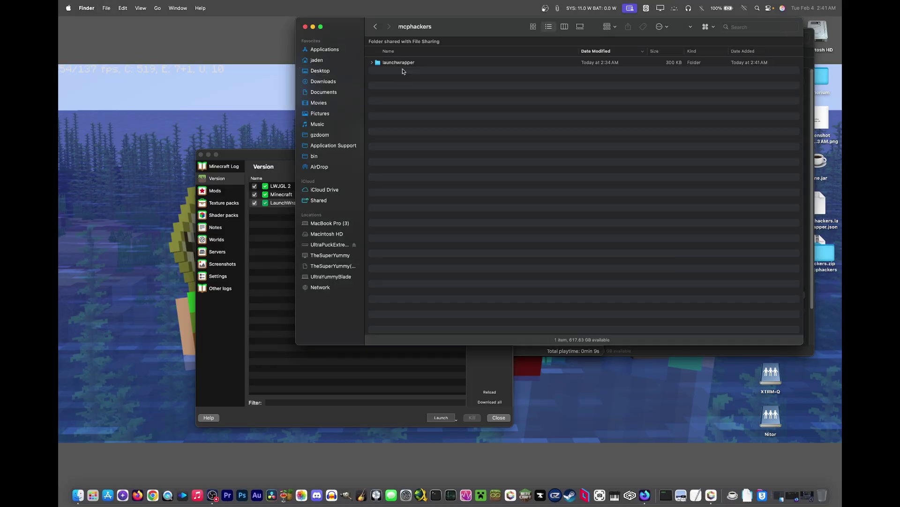
{"action": "double_click", "coordinate": [403, 63]}
{"action": "double_click", "coordinate": [403, 63]}
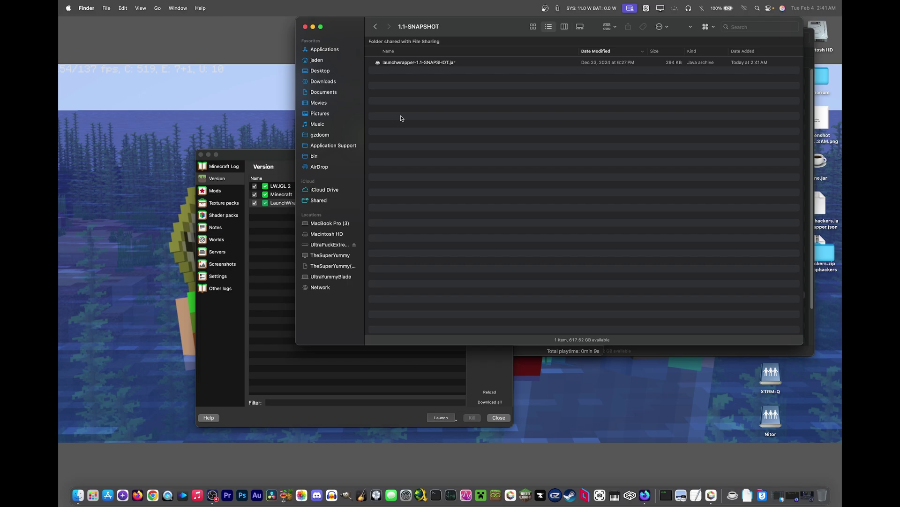
{"action": "left_click", "coordinate": [376, 26]}
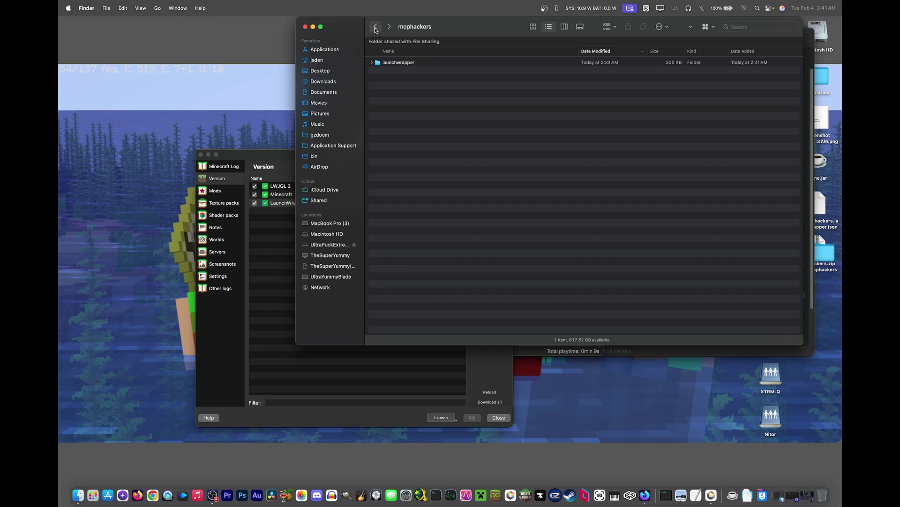
{"action": "left_click", "coordinate": [375, 27]}
{"action": "left_click", "coordinate": [389, 27]}
{"action": "left_click", "coordinate": [398, 71]}
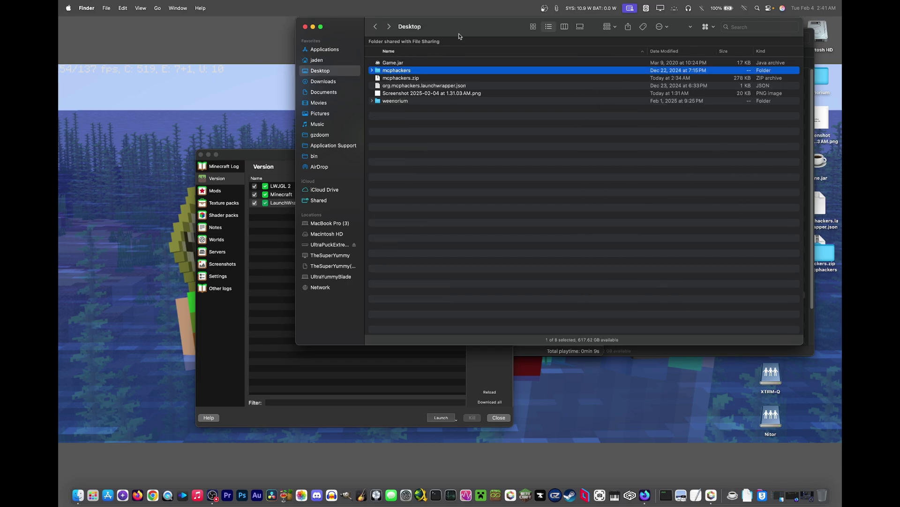
- Move the Desktop window aside and open a second Finder window on the home folder so both folders are accessible
{"action": "left_click_drag", "start_coordinate": [468, 27], "coordinate": [242, 33]}
{"action": "left_click", "coordinate": [60, 140]}
{"action": "key", "text": "super+n"}
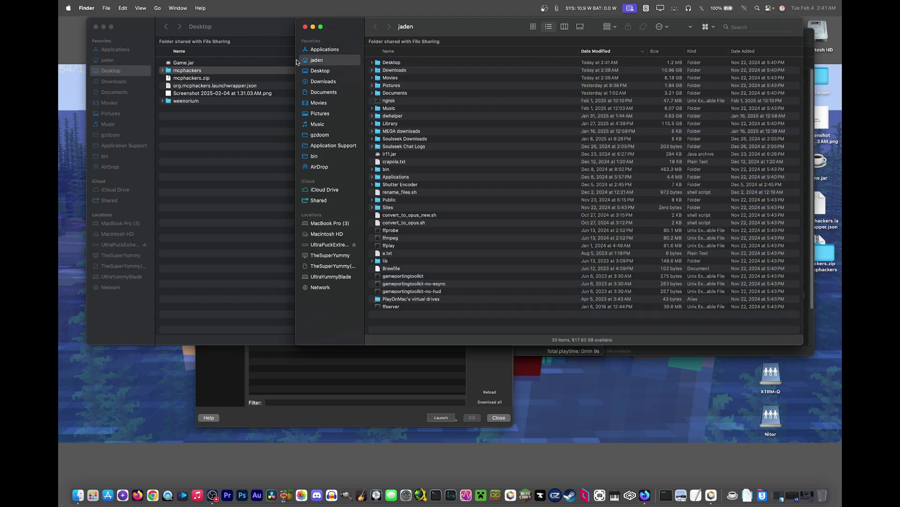
{"action": "left_click_drag", "start_coordinate": [348, 20], "coordinate": [369, 168]}
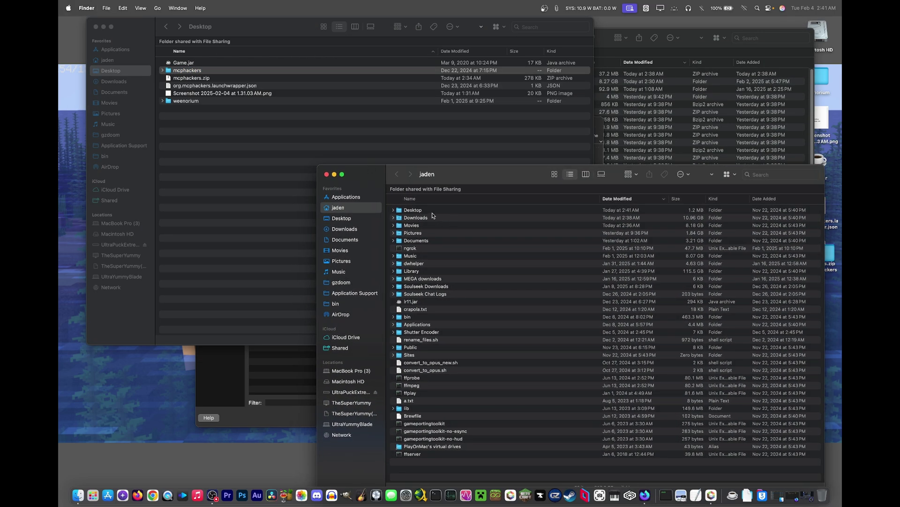
- Check the Show Library Folder option in the home folder's view options, and briefly show and hide hidden files
{"action": "left_click", "coordinate": [414, 271]}
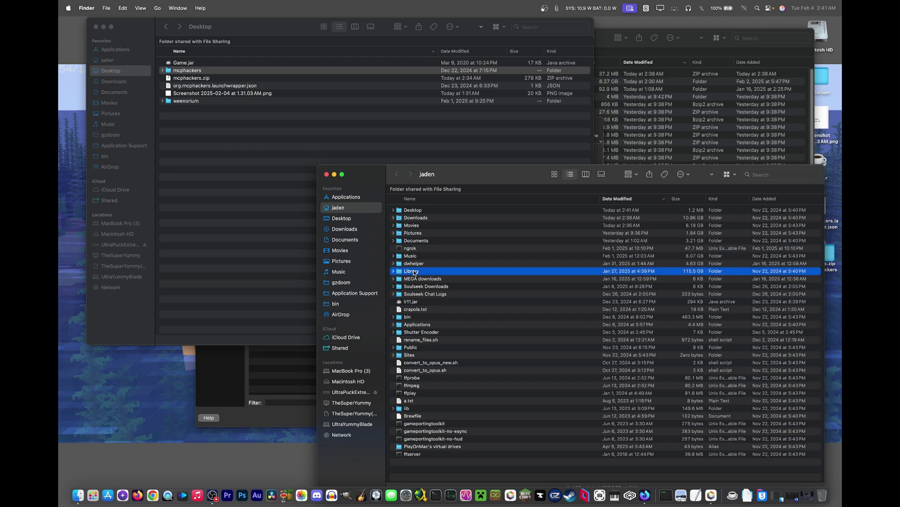
{"action": "key", "text": "super+j"}
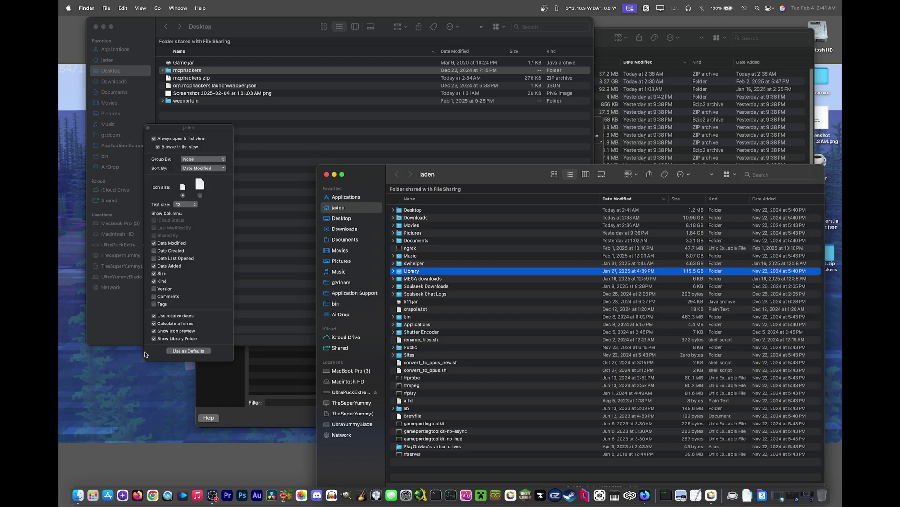
{"action": "left_click", "coordinate": [184, 340]}
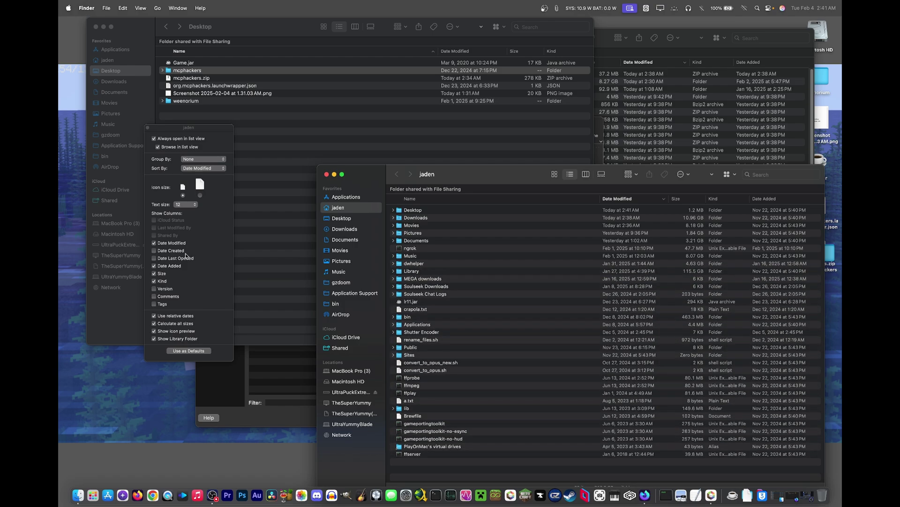
{"action": "left_click", "coordinate": [148, 131]}
{"action": "left_click", "coordinate": [148, 127]}
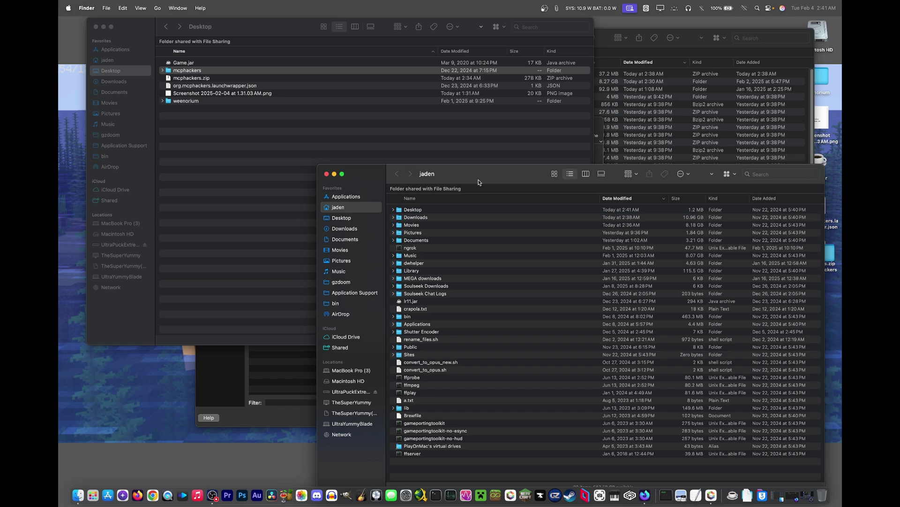
{"action": "key", "text": "super+shift+period"}
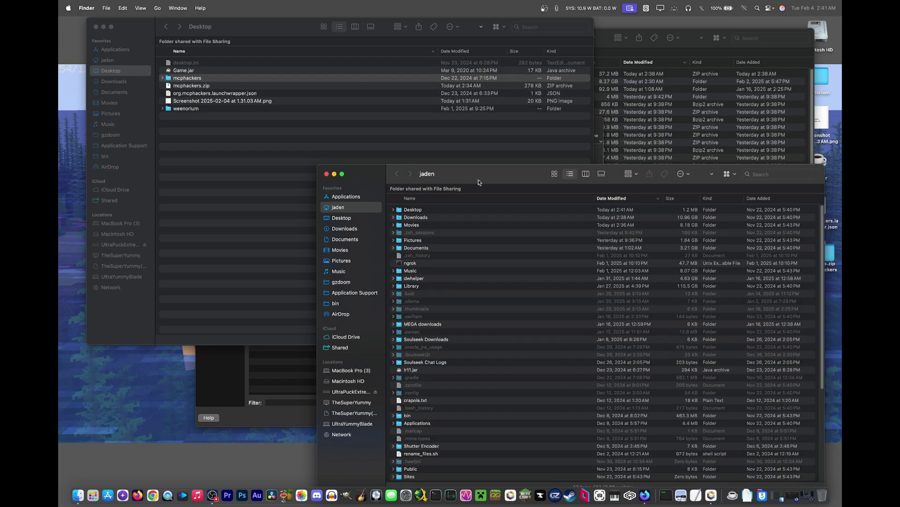
{"action": "key", "text": "super+shift+period"}
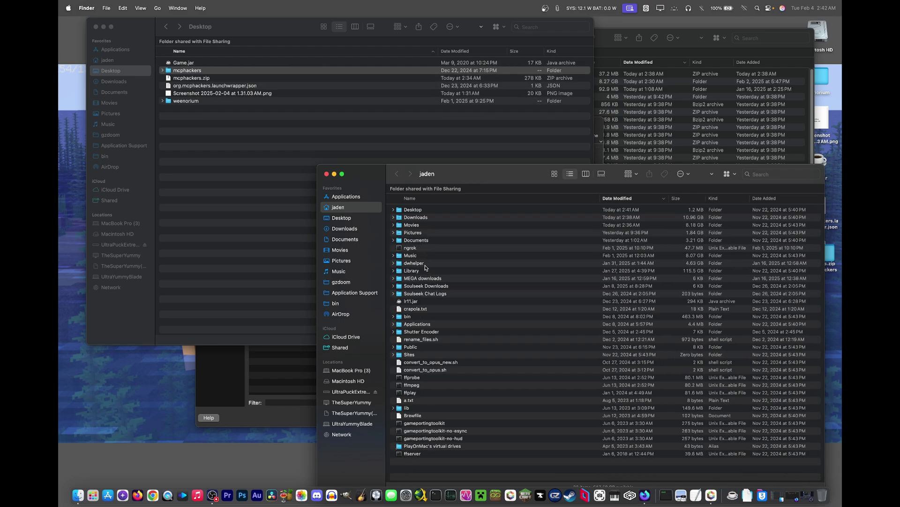
- Go to the org folder under Library/Application Support/PrismLauncher/libraries in the home folder's Finder window
{"action": "double_click", "coordinate": [421, 272]}
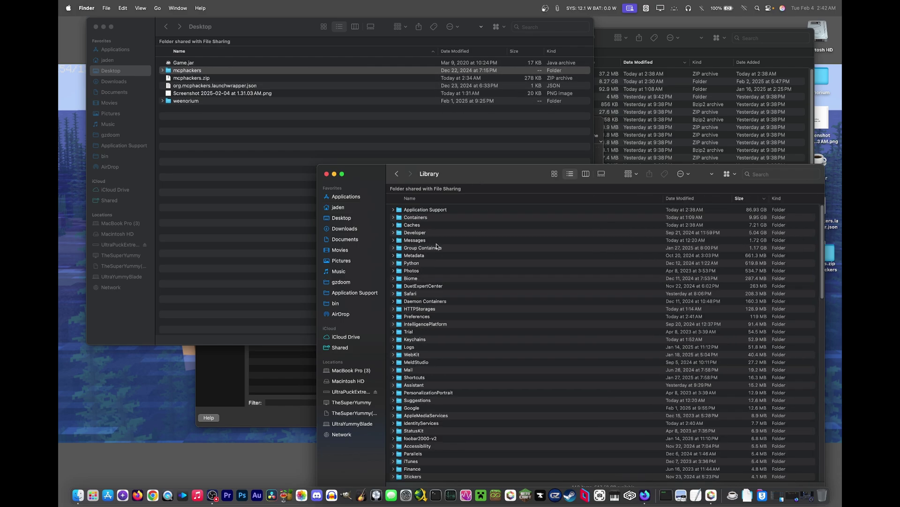
{"action": "double_click", "coordinate": [436, 211]}
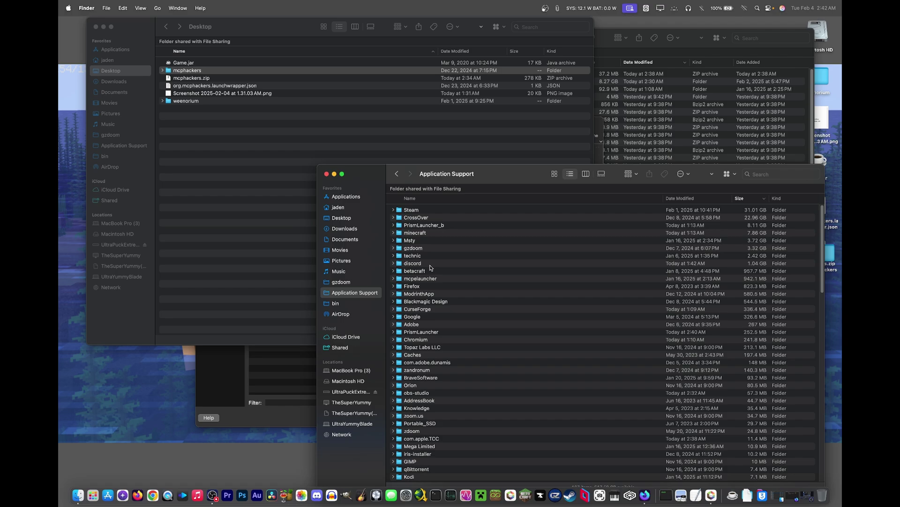
{"action": "left_click", "coordinate": [444, 226]}
{"action": "left_click", "coordinate": [435, 334]}
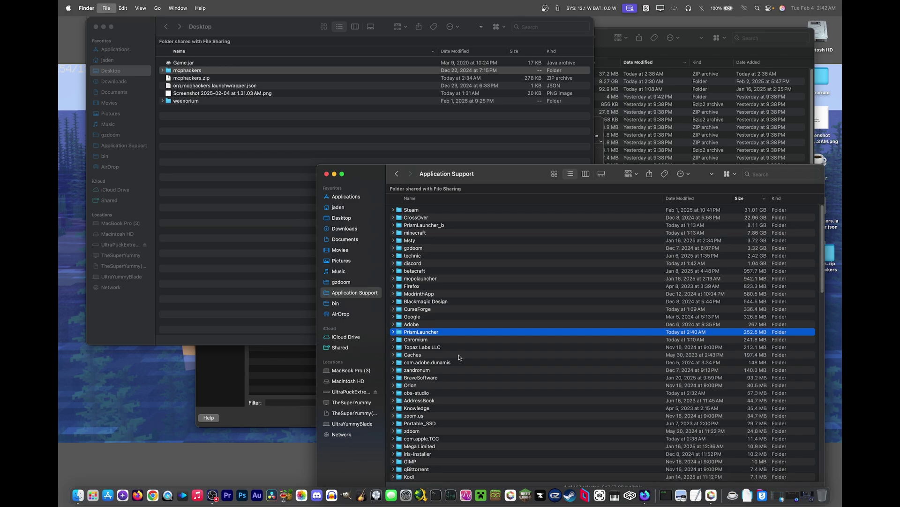
{"action": "key", "text": "super+Down"}
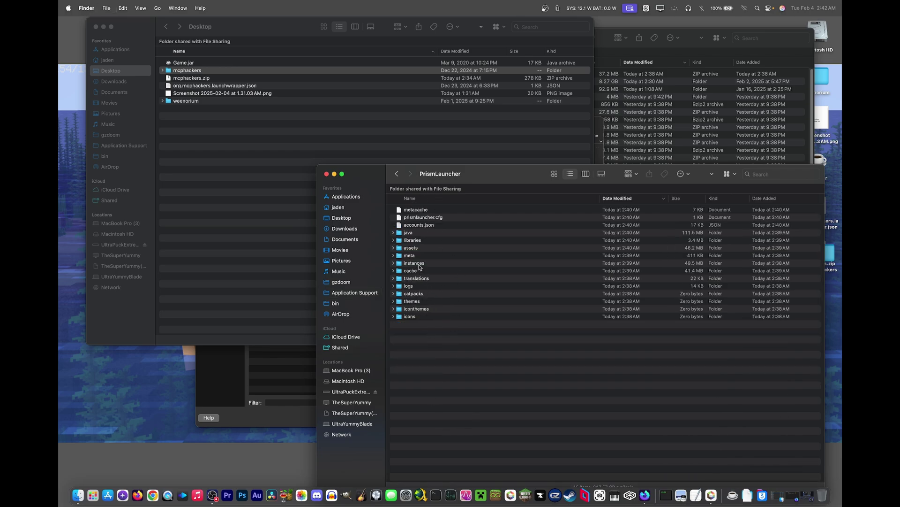
{"action": "double_click", "coordinate": [415, 240]}
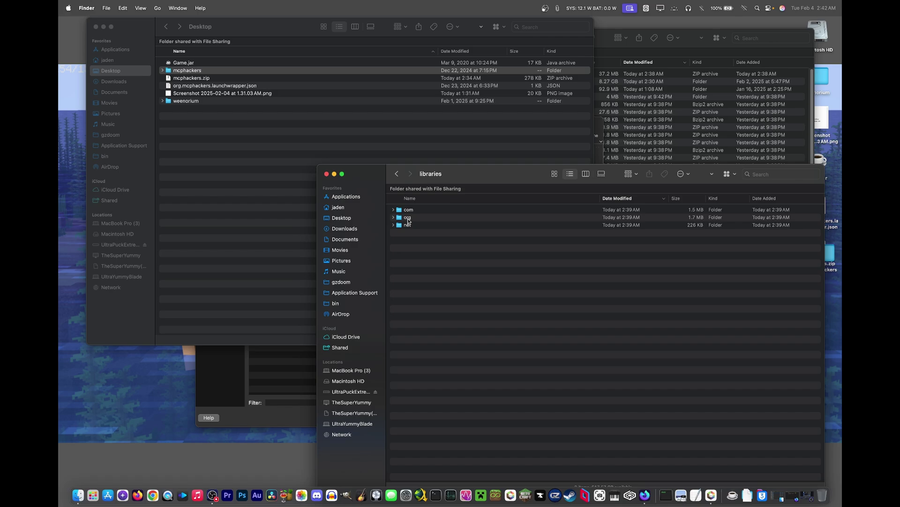
{"action": "double_click", "coordinate": [408, 218]}
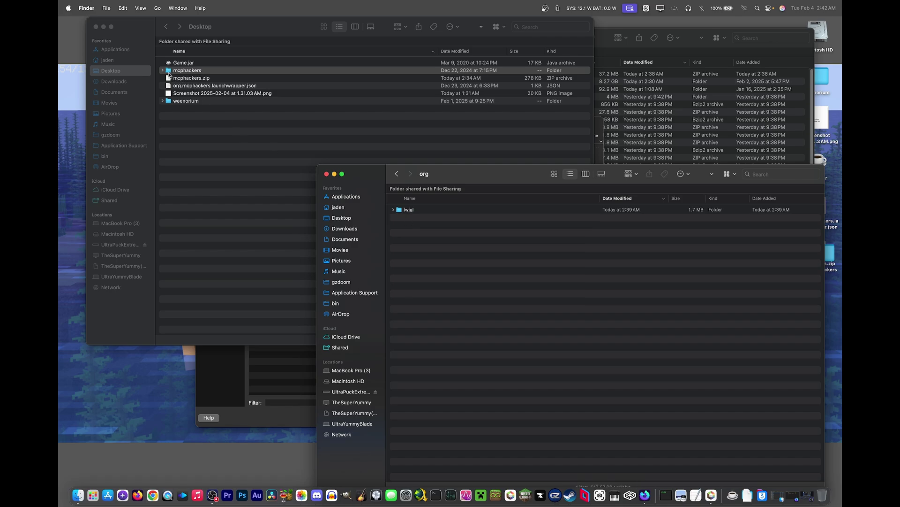
- Move the mcphackers folder from the Desktop into PrismLauncher's libraries/org folder and close both Finder windows
{"action": "right_click", "coordinate": [169, 76]}
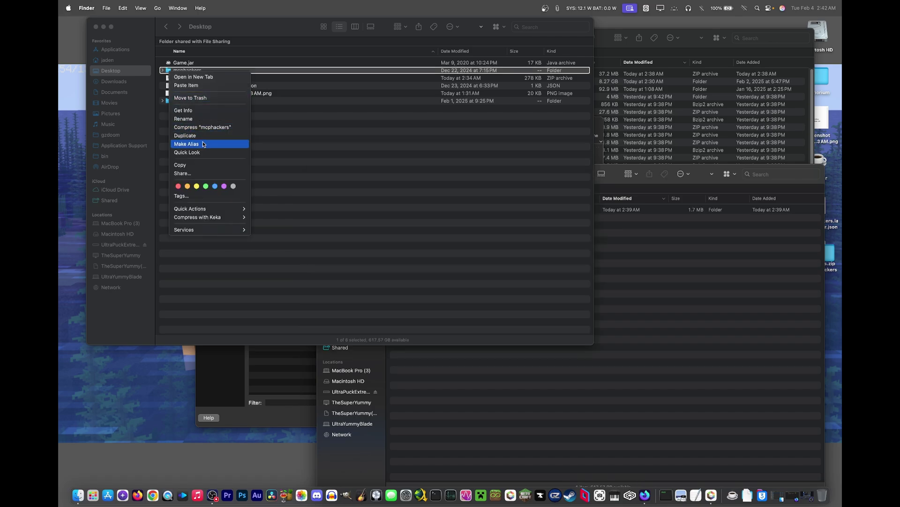
{"action": "left_click", "coordinate": [189, 76]}
{"action": "left_click", "coordinate": [447, 403]}
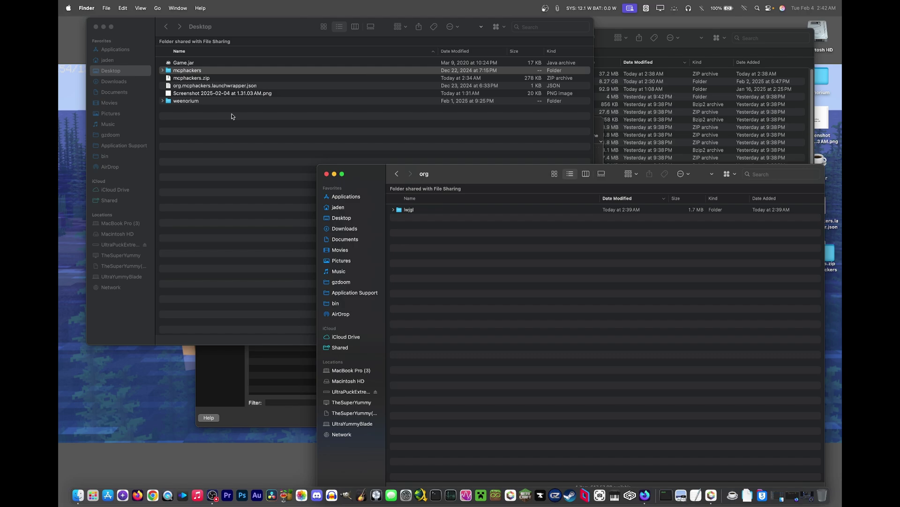
{"action": "left_click_drag", "start_coordinate": [190, 72], "coordinate": [435, 275]}
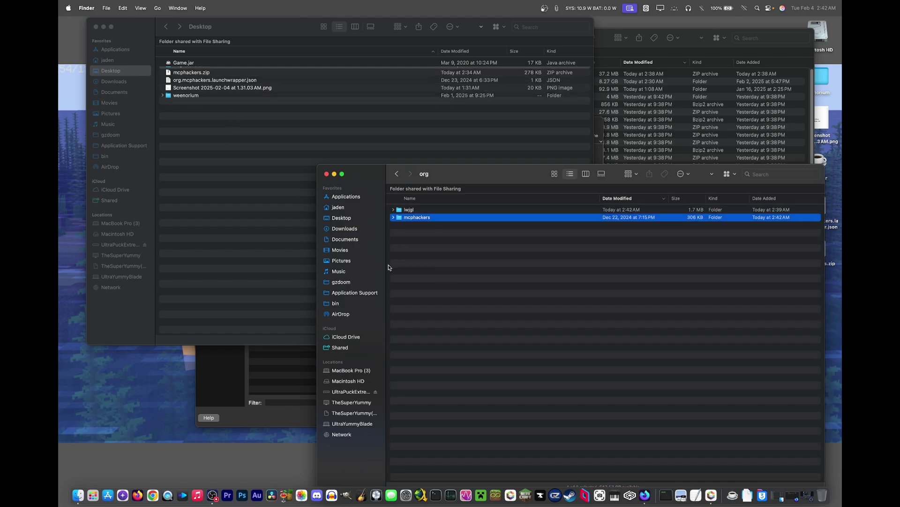
{"action": "left_click", "coordinate": [237, 92]}
{"action": "key", "text": "cmd+w"}
{"action": "key", "text": "cmd+w"}
- Switch back to Prism Launcher and open the Java settings of the b1.7.3 instance
{"action": "left_click", "coordinate": [443, 419]}
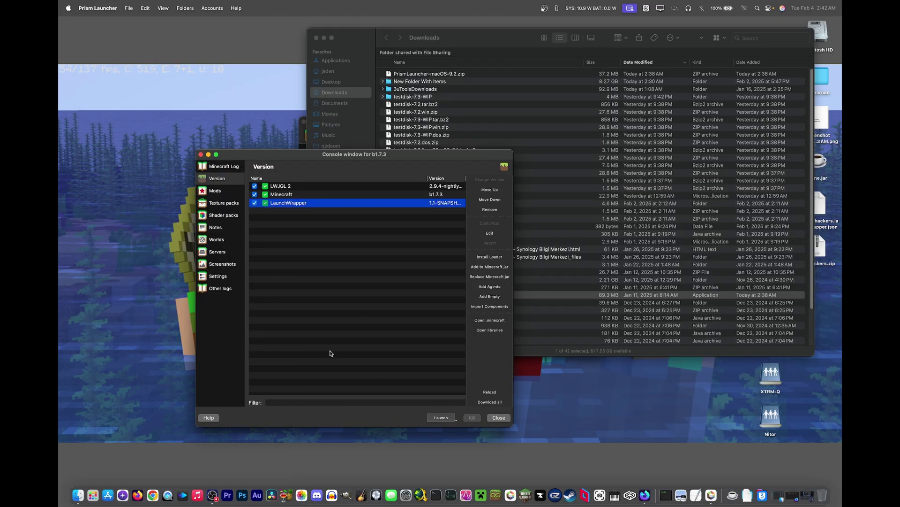
{"action": "left_click", "coordinate": [239, 278]}
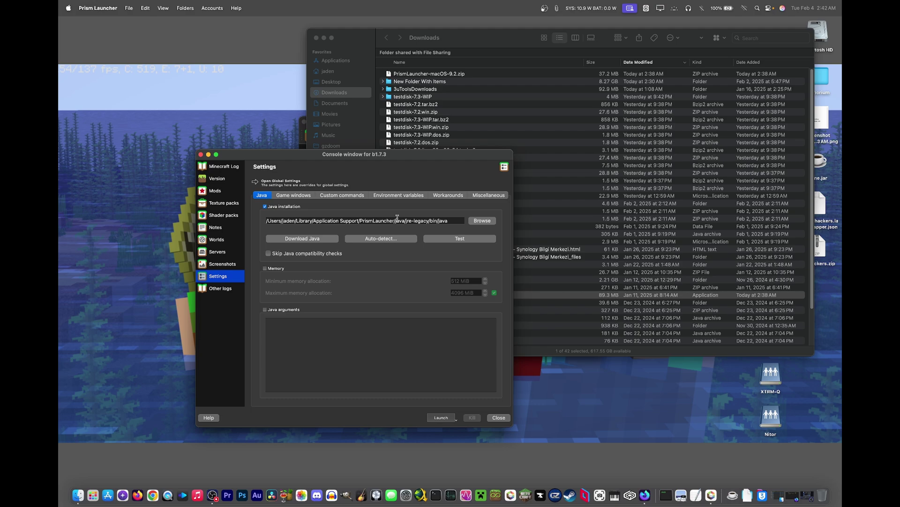
- Look at the Azul Zulu Java 8 builds offered for download, select 8.0.442, and cancel without downloading
{"action": "left_click", "coordinate": [324, 241]}
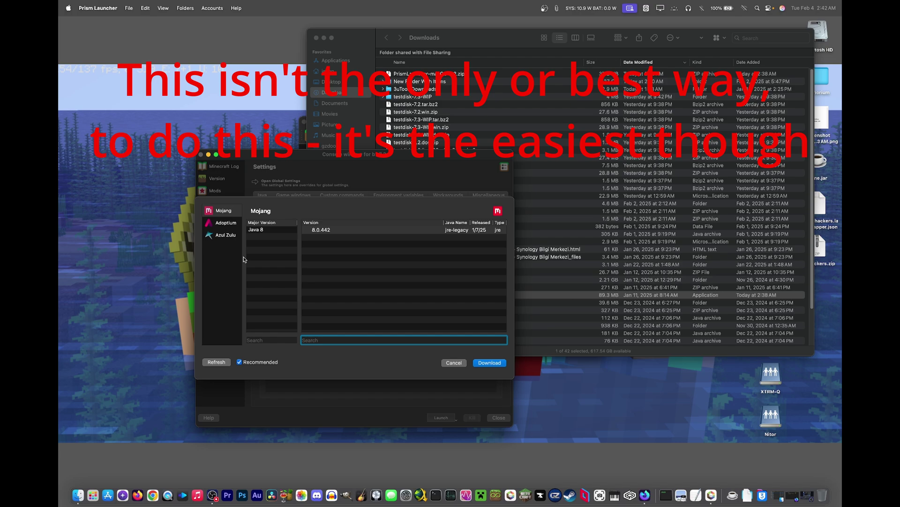
{"action": "left_click", "coordinate": [219, 237]}
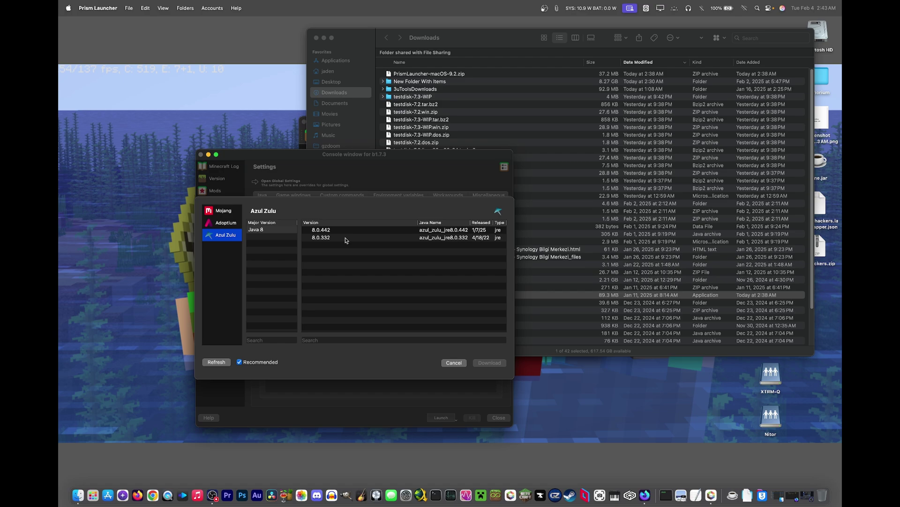
{"action": "left_click", "coordinate": [332, 232]}
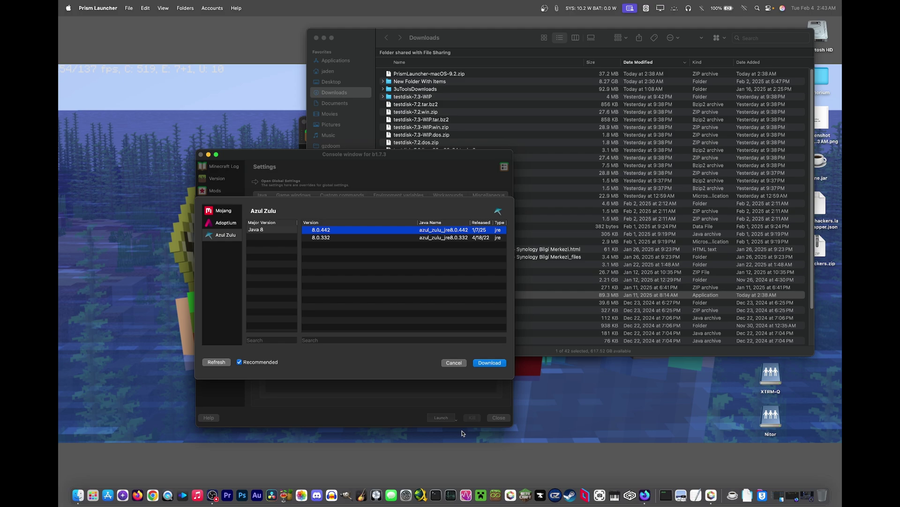
{"action": "left_click", "coordinate": [454, 363]}
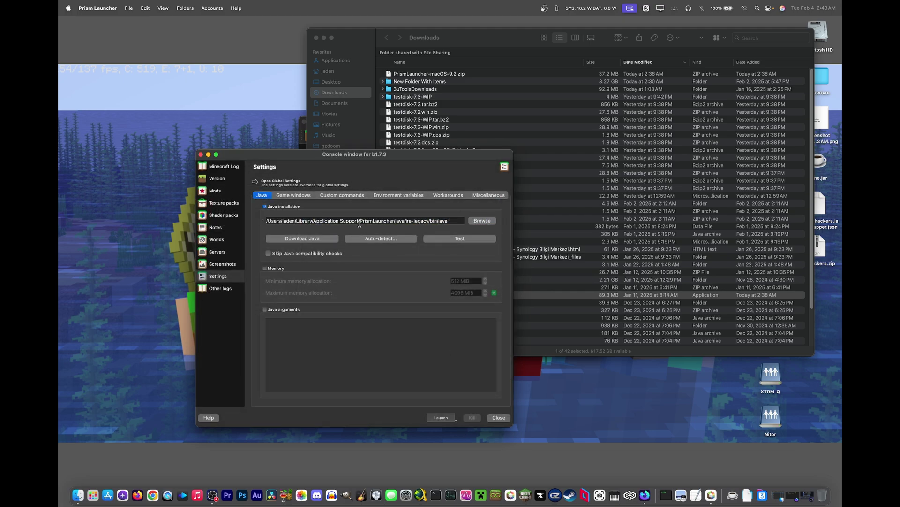
- Set the instance's Java installation to the auto-detected version 1.8.0_442 for aarch64
{"action": "left_click", "coordinate": [379, 237]}
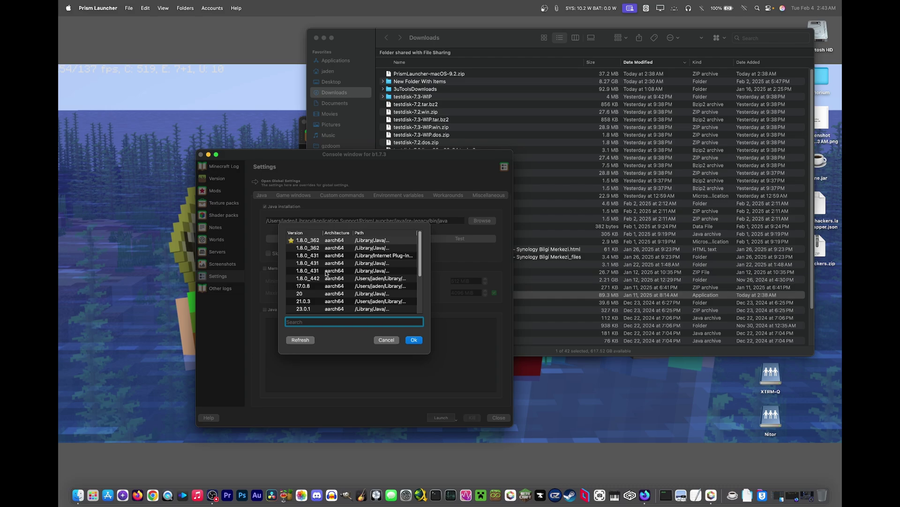
{"action": "left_click", "coordinate": [318, 278]}
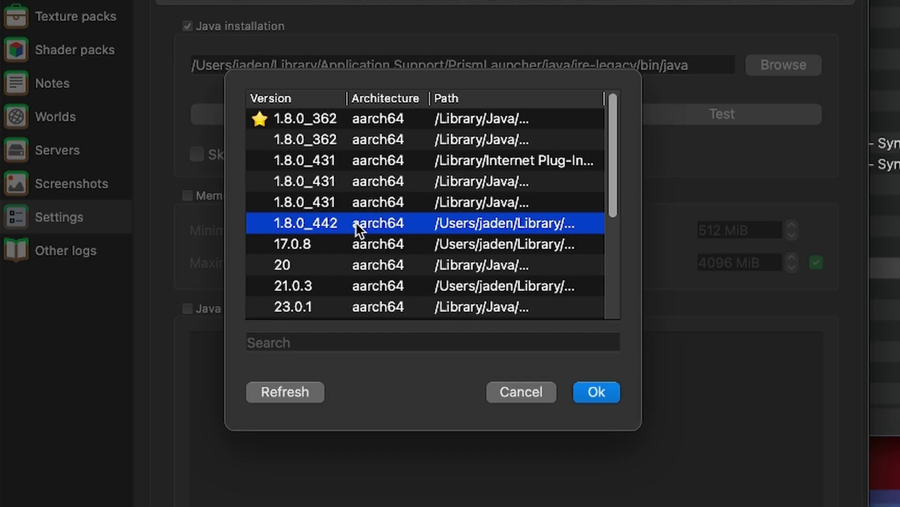
{"action": "left_click", "coordinate": [585, 394]}
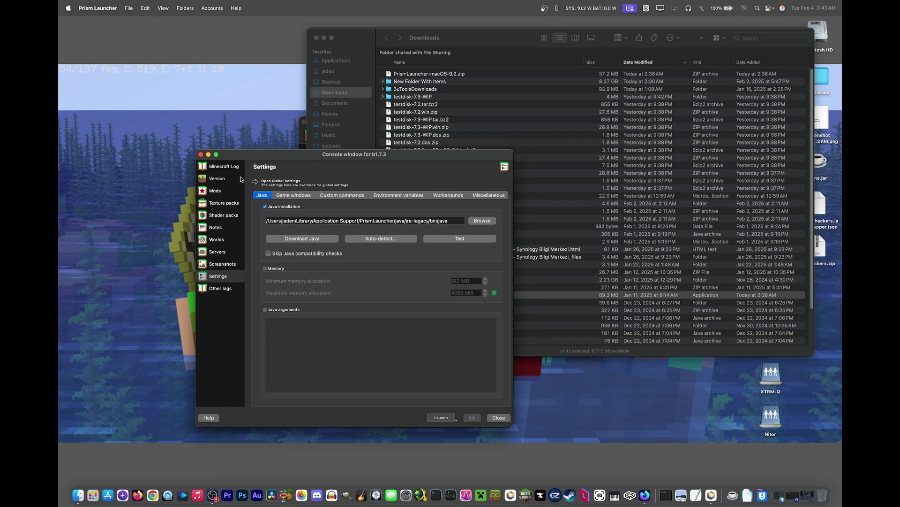
- Launch the b1.7.3 instance, view the game's Options screen, and return to the title screen
{"action": "left_click", "coordinate": [436, 417]}
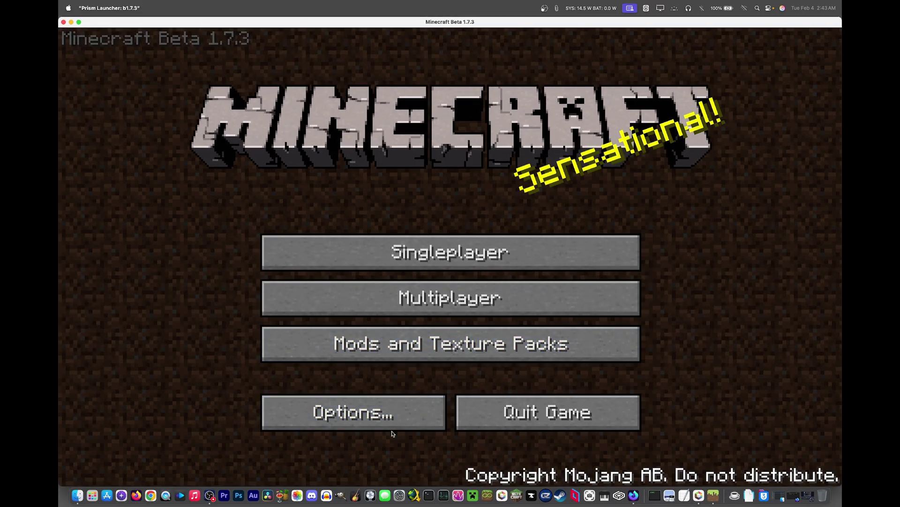
{"action": "left_click", "coordinate": [381, 421]}
{"action": "left_click", "coordinate": [409, 332]}
{"action": "left_click", "coordinate": [378, 435]}
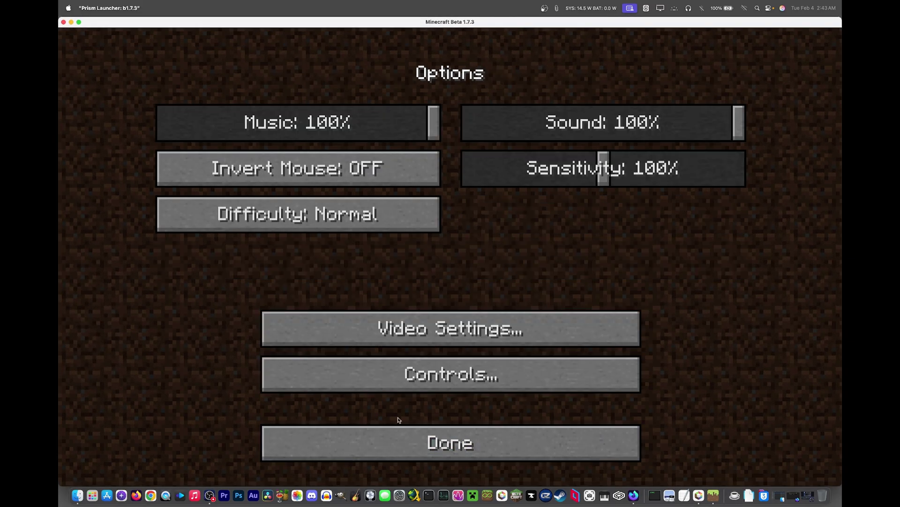
{"action": "left_click", "coordinate": [399, 434]}
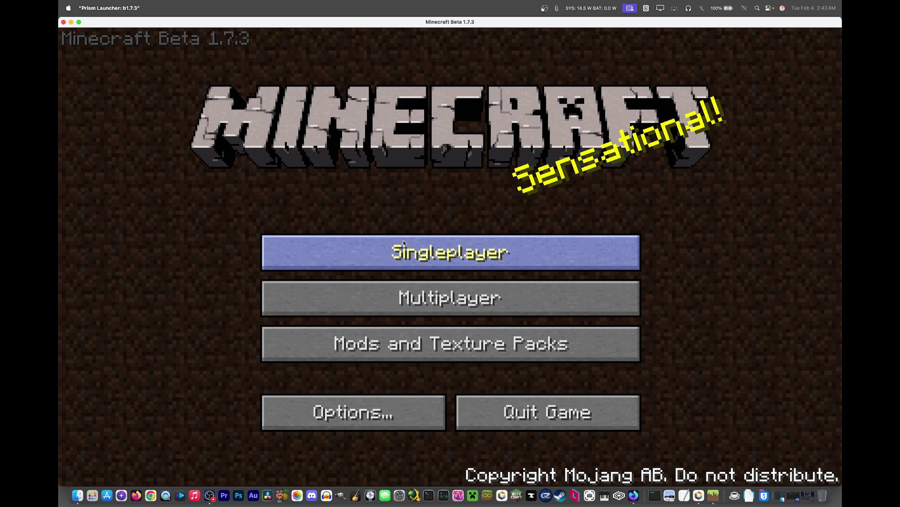
- Create a new singleplayer world named "New Worldsdfgsd" with the seed left blank
{"action": "left_click", "coordinate": [518, 256]}
{"action": "left_click", "coordinate": [518, 398]}
{"action": "type", "text": "sdgsdz"}
{"action": "left_click", "coordinate": [518, 399]}
{"action": "left_click", "coordinate": [518, 399]}
{"action": "type", "text": "sdfgsd"}
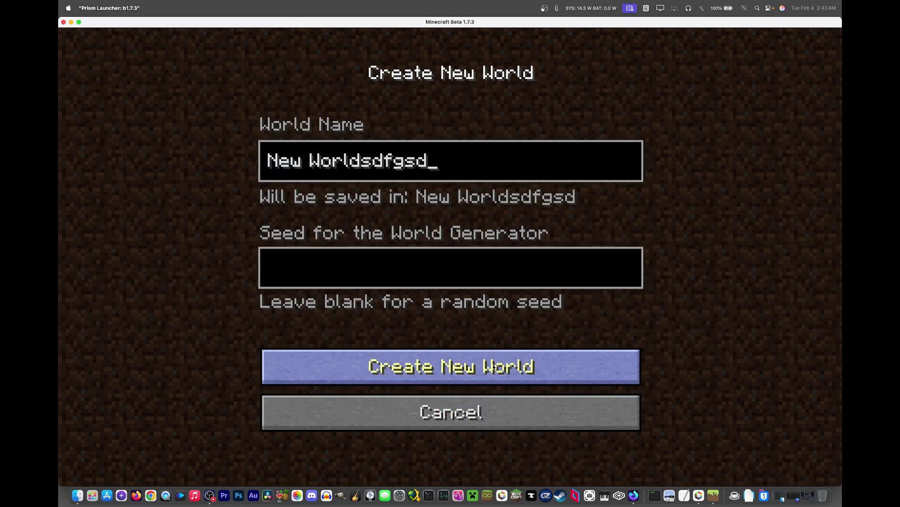
{"action": "left_click", "coordinate": [521, 365]}
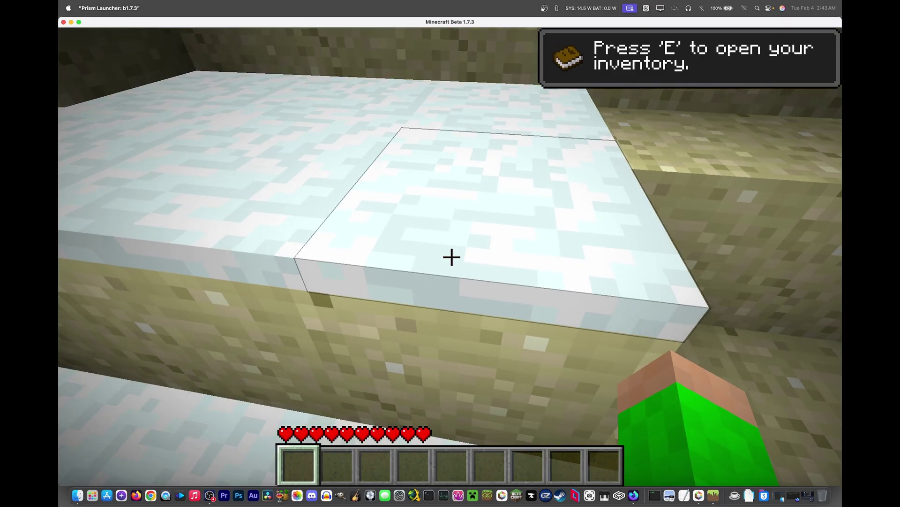
- Open and close the player's inventory in the new world, pause the game, and quit Minecraft
{"action": "key", "text": "e"}
{"action": "key", "text": "e"}
{"action": "key", "text": "Escape"}
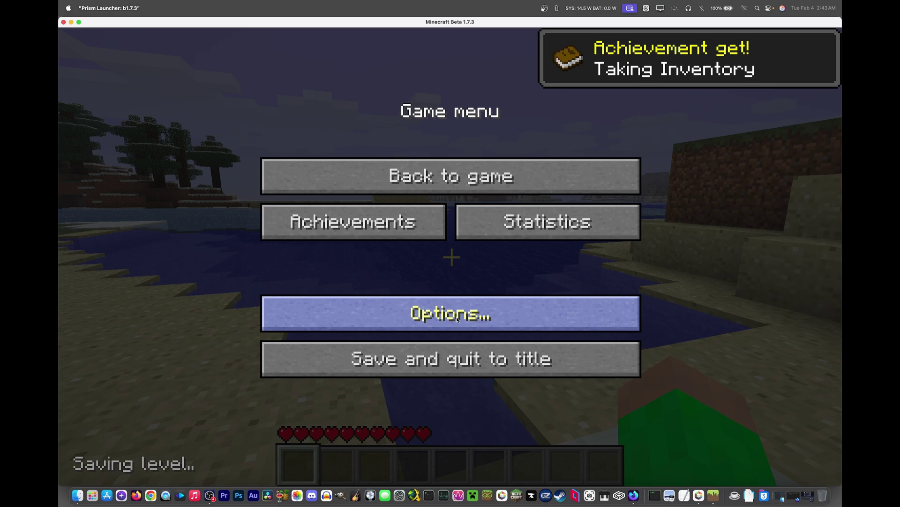
{"action": "key", "text": "super+q"}
- Review the b1.7.3 instance's game log and its version components, and select the Minecraft component
{"action": "left_click", "coordinate": [229, 183]}
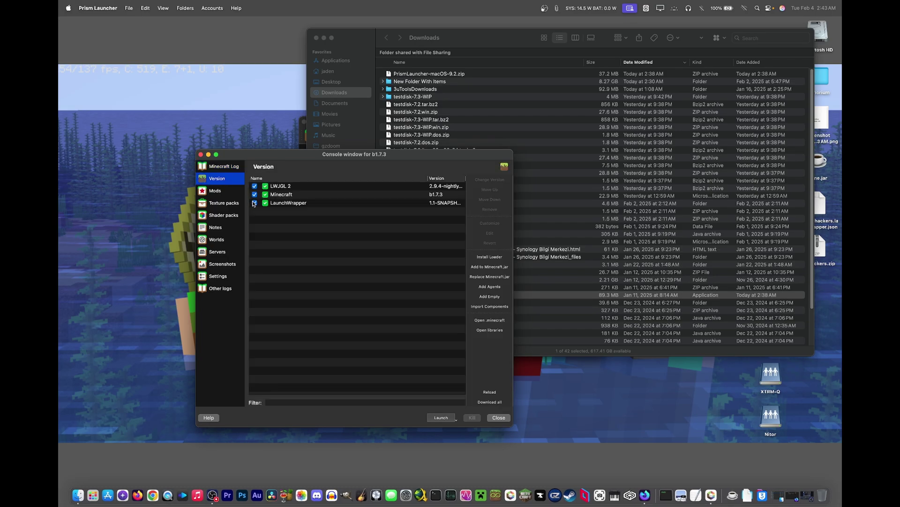
{"action": "left_click", "coordinate": [235, 171]}
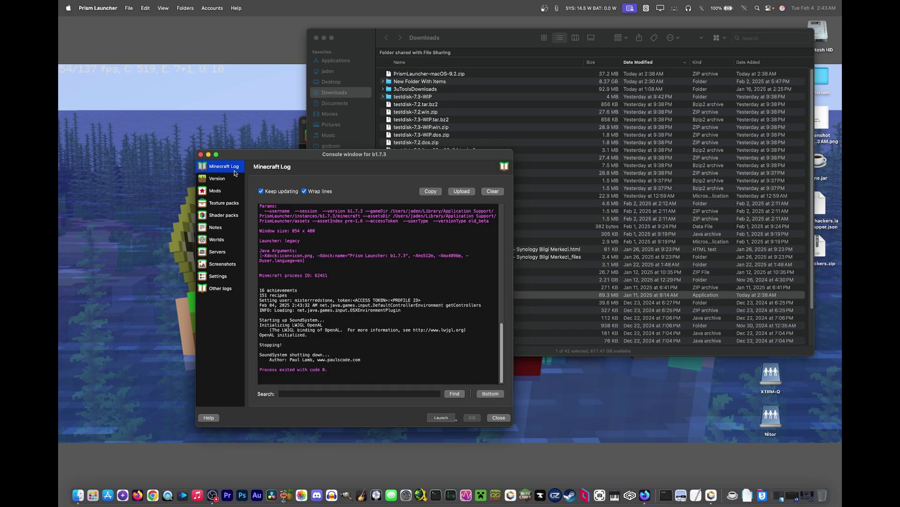
{"action": "left_click", "coordinate": [498, 192]}
{"action": "left_click", "coordinate": [218, 180]}
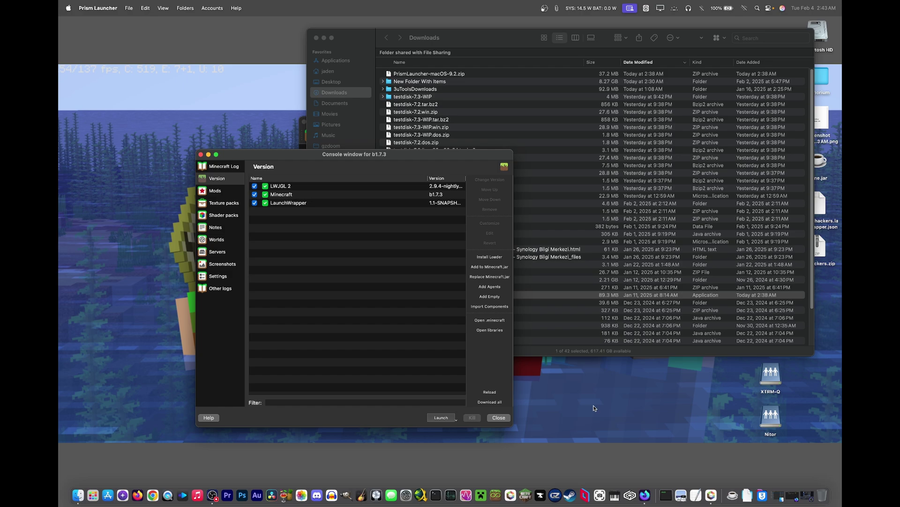
{"action": "left_click", "coordinate": [432, 194]}
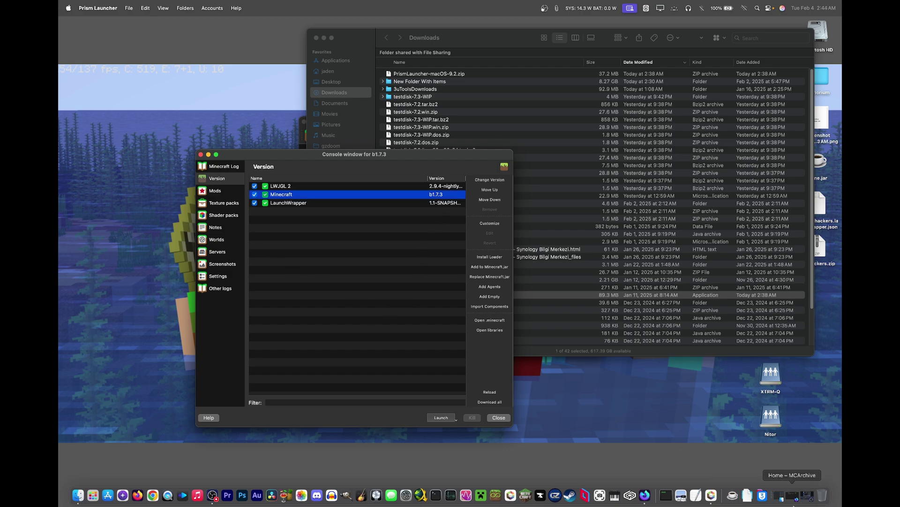
- Switch to MCArchive in Firefox Nightly and download SinglePlayerCommands-MC1.7.3v2.11.1.zip from the Single Player Commands page
{"action": "key", "text": "super+Tab"}
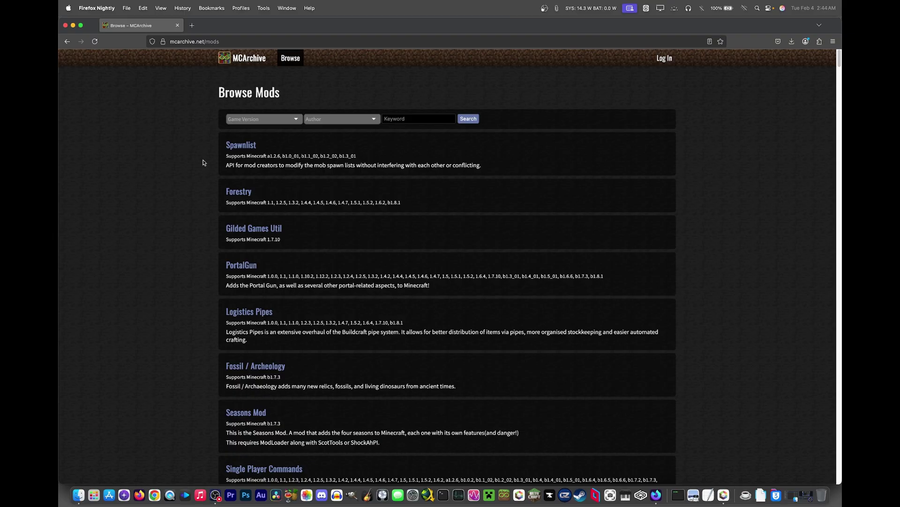
{"action": "scroll", "coordinate": [195, 249], "scroll_direction": "down", "scroll_amount": 6}
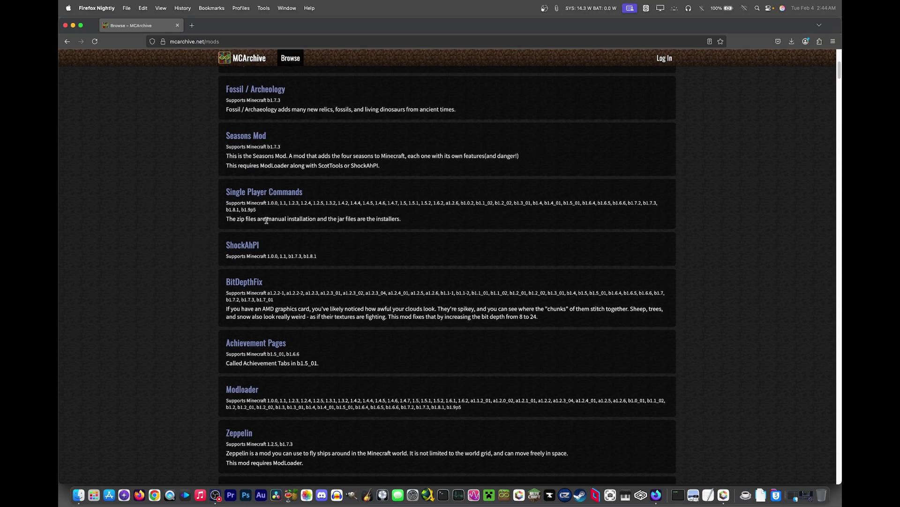
{"action": "left_click", "coordinate": [263, 192], "text": "super"}
{"action": "key", "text": "ctrl+Tab"}
{"action": "scroll", "coordinate": [262, 173], "scroll_direction": "down", "scroll_amount": 3}
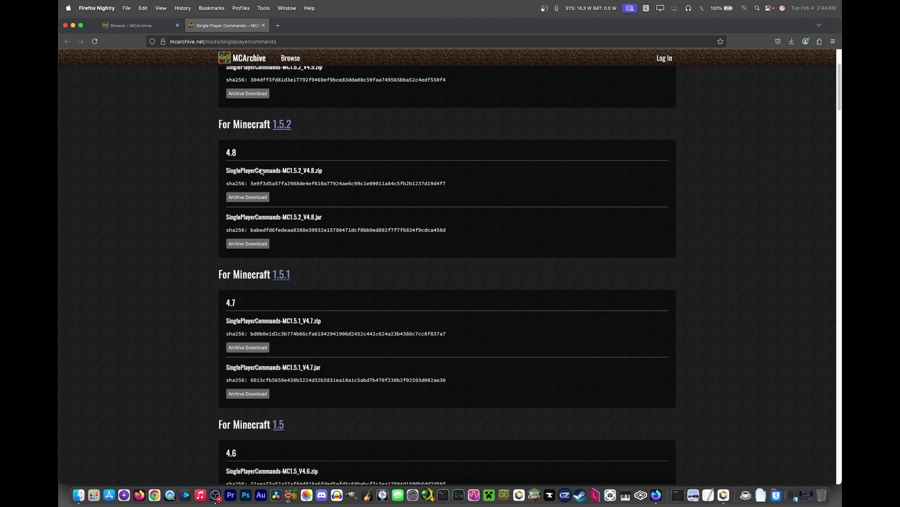
{"action": "scroll", "coordinate": [375, 205], "scroll_direction": "down", "scroll_amount": 20}
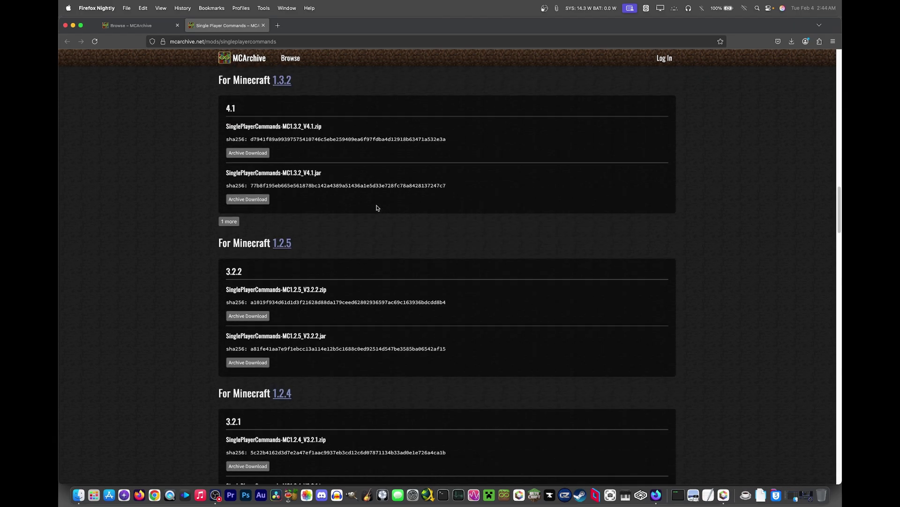
{"action": "scroll", "coordinate": [377, 207], "scroll_direction": "down", "scroll_amount": 20}
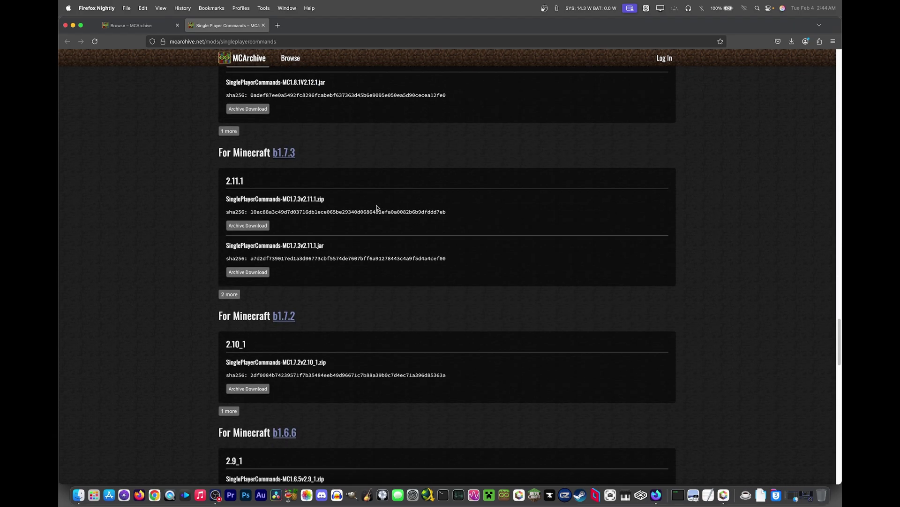
{"action": "left_click", "coordinate": [265, 228]}
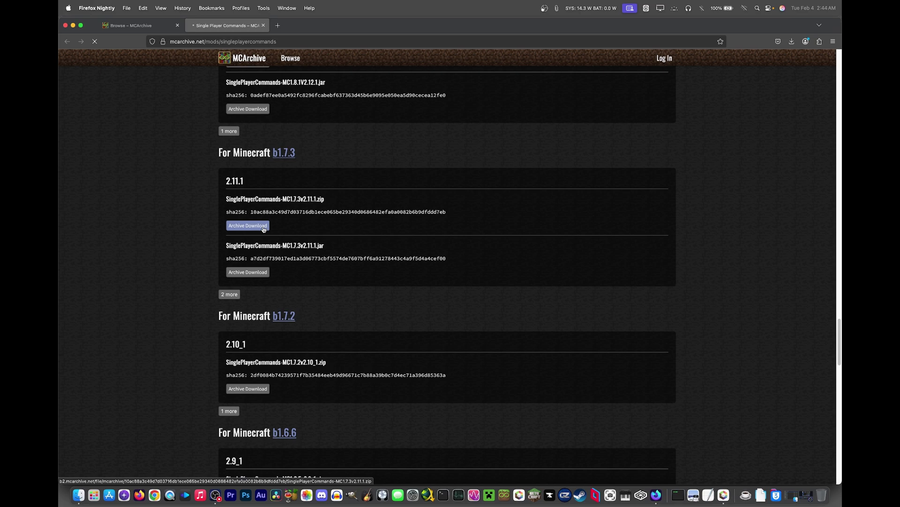
- Compare the zip and jar file names listed for Single Player Commands b1.7.3, and close the mod's page
{"action": "left_click", "coordinate": [286, 256]}
{"action": "triple_click", "coordinate": [334, 203]}
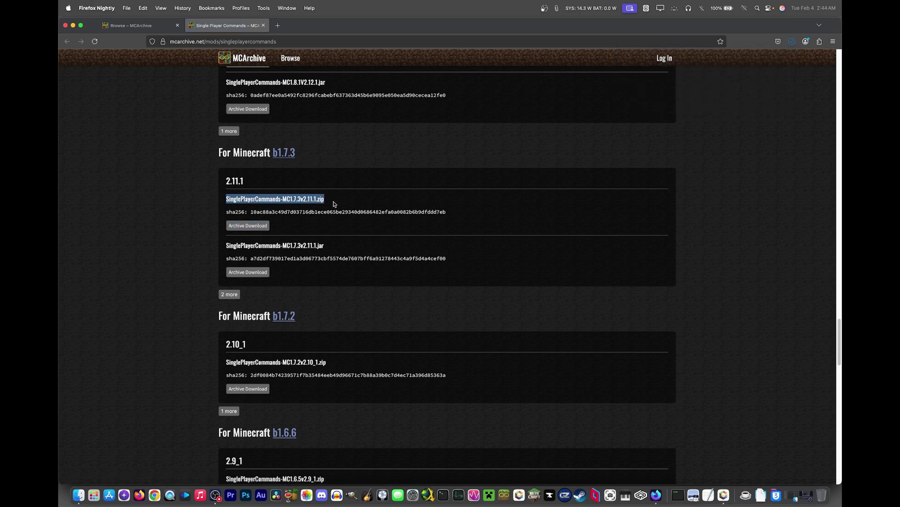
{"action": "left_click", "coordinate": [302, 243]}
{"action": "left_click_drag", "start_coordinate": [326, 245], "coordinate": [219, 248]}
{"action": "left_click", "coordinate": [322, 249]}
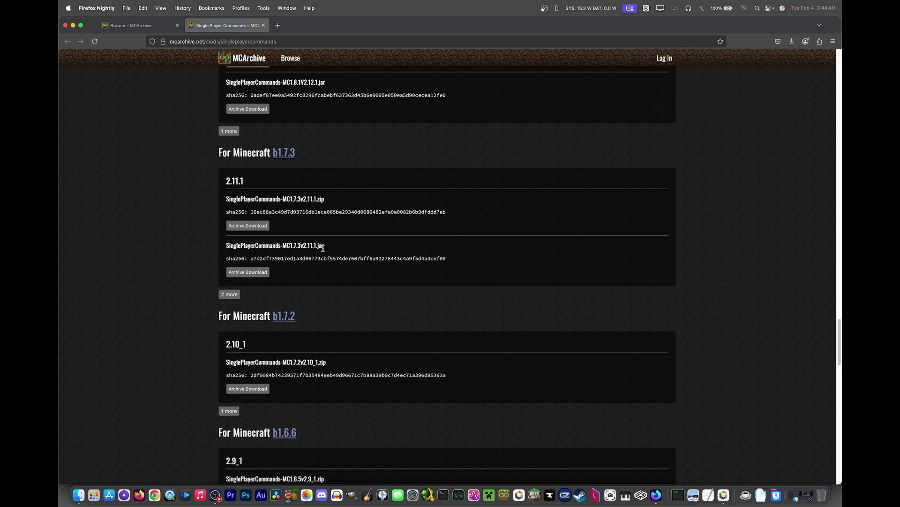
{"action": "key", "text": "super+w"}
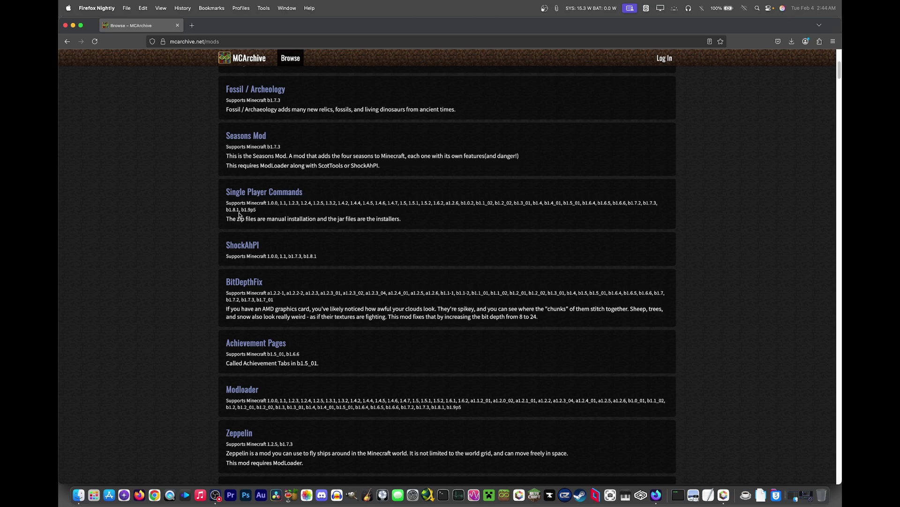
- Download ModLoader B1.7.3.zip through its official MediaFire link, and close the advert window and download page
{"action": "scroll", "coordinate": [172, 225], "scroll_direction": "down", "scroll_amount": 5}
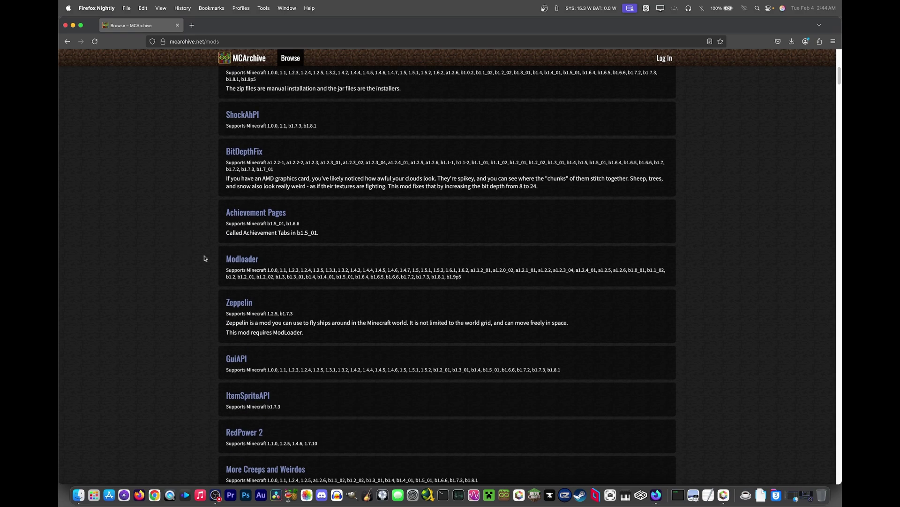
{"action": "left_click", "coordinate": [237, 259], "text": "super"}
{"action": "left_click", "coordinate": [219, 24]}
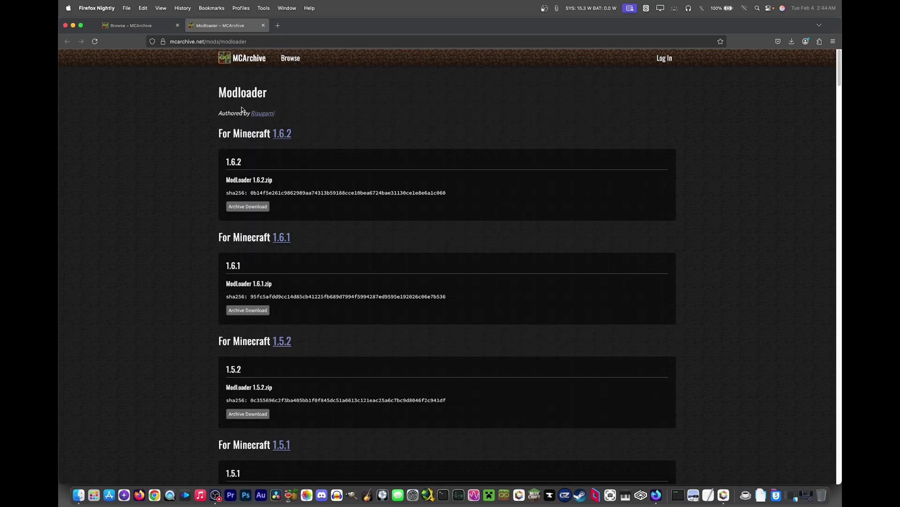
{"action": "scroll", "coordinate": [242, 110], "scroll_direction": "down", "scroll_amount": 20}
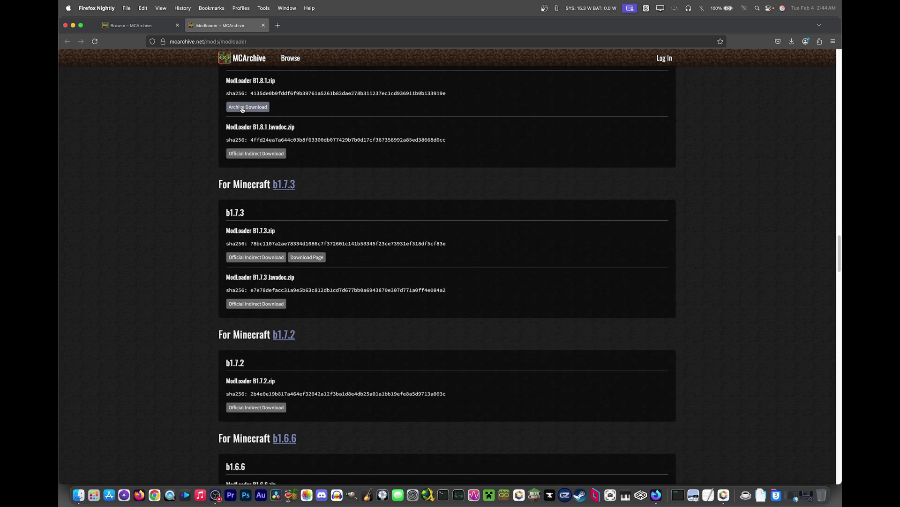
{"action": "left_click", "coordinate": [268, 257]}
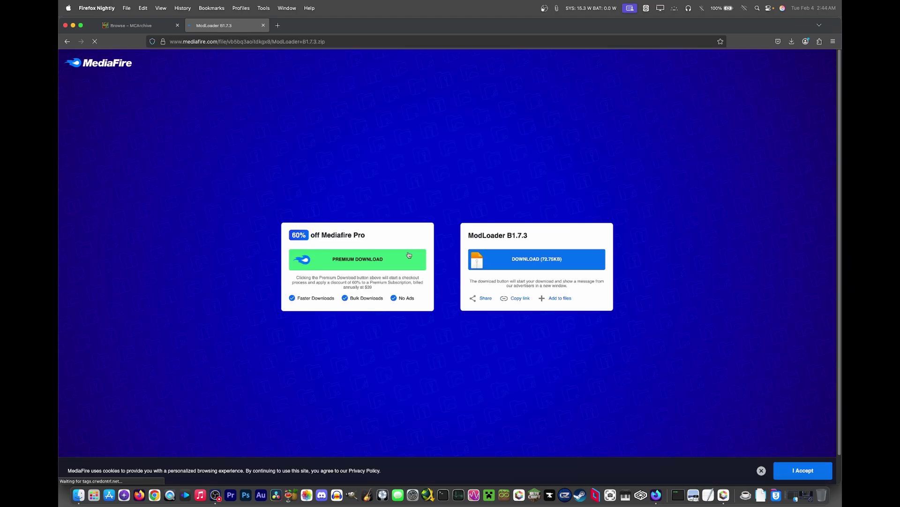
{"action": "left_click", "coordinate": [485, 264]}
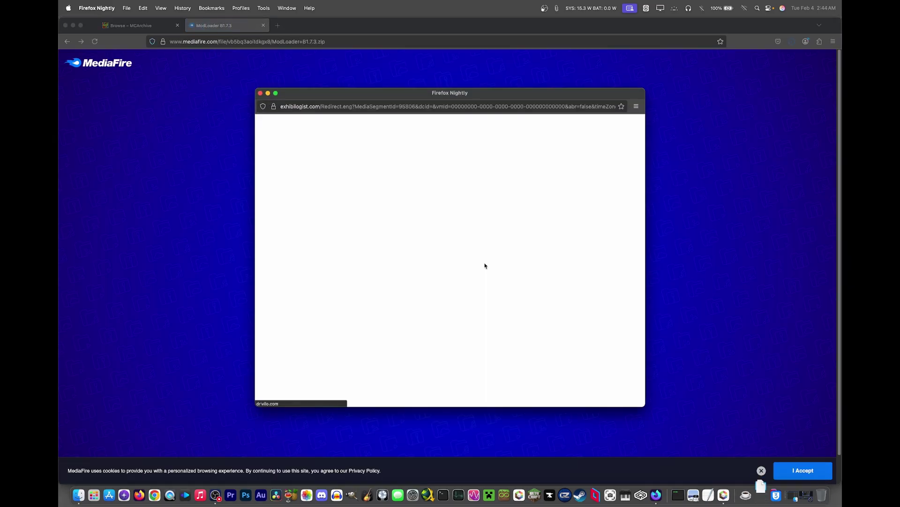
{"action": "key", "text": "super+w"}
{"action": "key", "text": "super+w"}
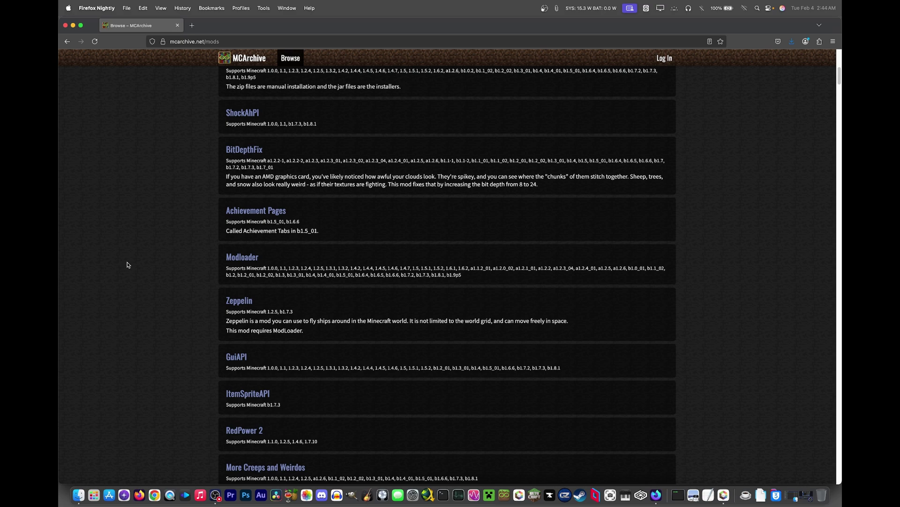
- Try to download MoreCreepsv2.12.rar for Minecraft b1.7.3 from the More Creeps and Weirdos page, and close that page
{"action": "scroll", "coordinate": [128, 265], "scroll_direction": "down", "scroll_amount": 3}
{"action": "scroll", "coordinate": [180, 211], "scroll_direction": "down", "scroll_amount": 2}
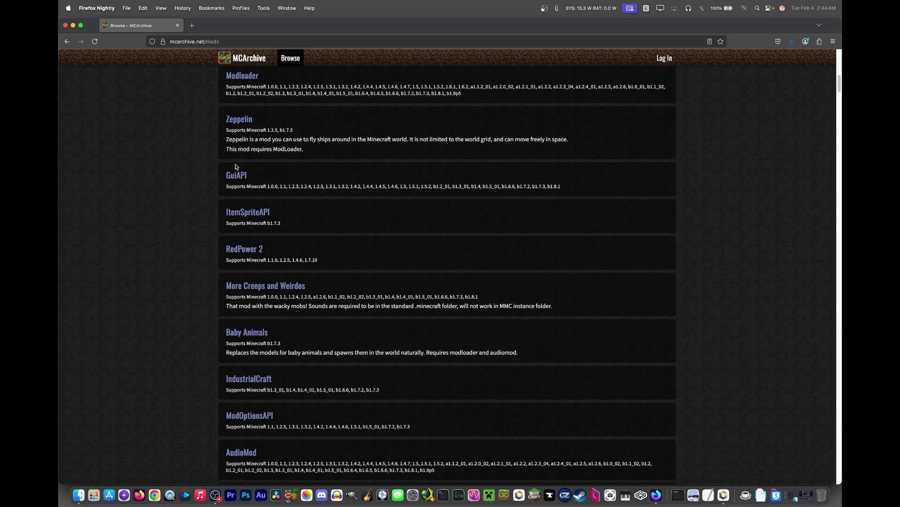
{"action": "scroll", "coordinate": [134, 265], "scroll_direction": "down", "scroll_amount": 3}
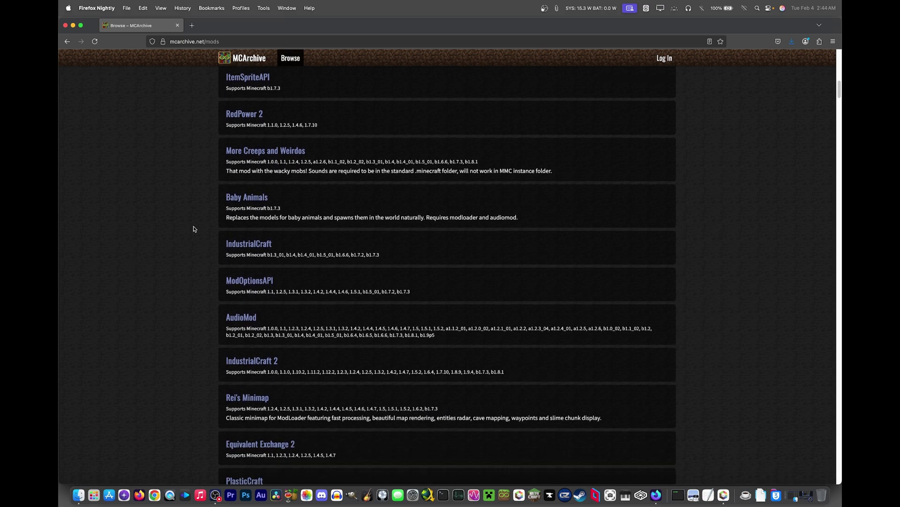
{"action": "middle_click", "coordinate": [265, 151]}
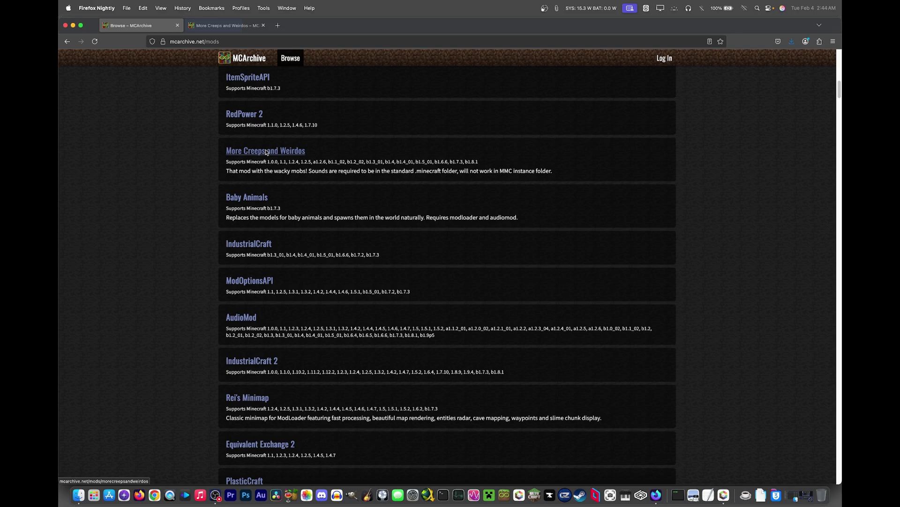
{"action": "scroll", "coordinate": [259, 158], "scroll_direction": "down", "scroll_amount": 12}
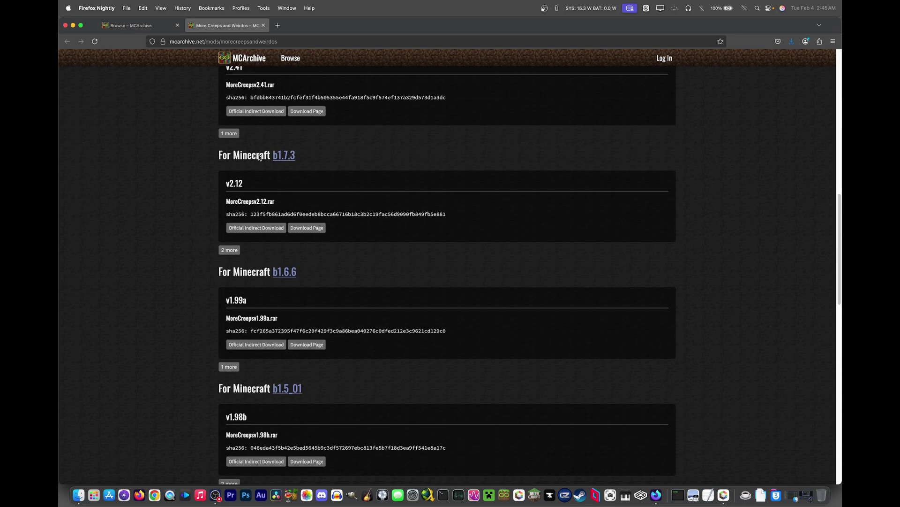
{"action": "left_click", "coordinate": [256, 197]}
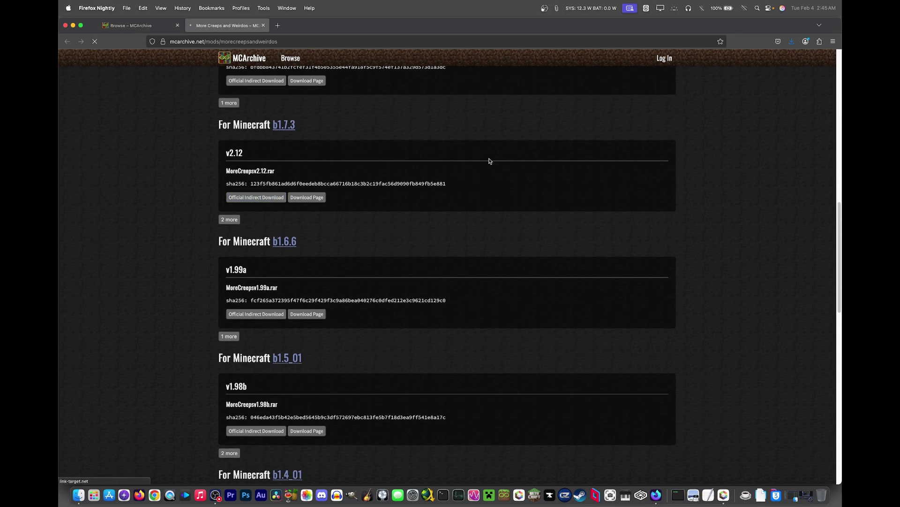
{"action": "key", "text": "super+w"}
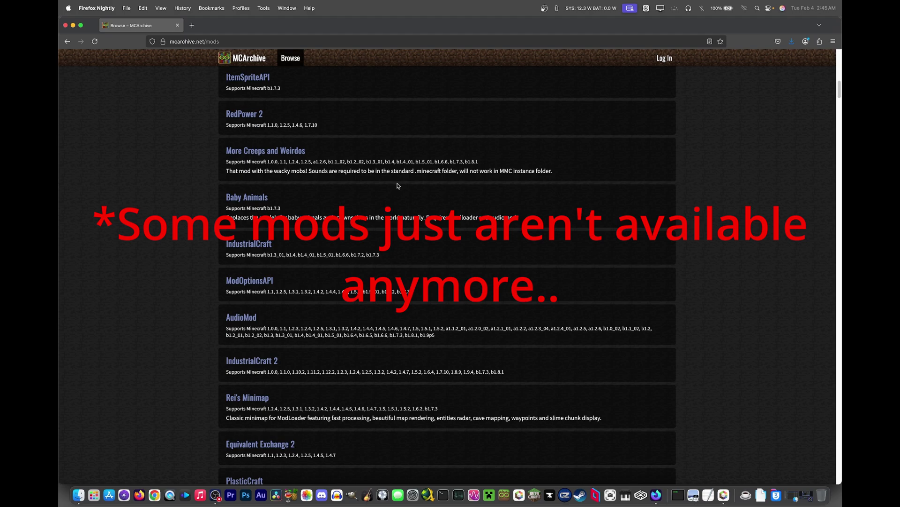
- Start the official direct download of IndustrialCraft_v8.55_02.zip for Minecraft b1.7.3, and close the mod's page
{"action": "scroll", "coordinate": [168, 239], "scroll_direction": "down", "scroll_amount": 2}
{"action": "scroll", "coordinate": [168, 240], "scroll_direction": "down", "scroll_amount": 3}
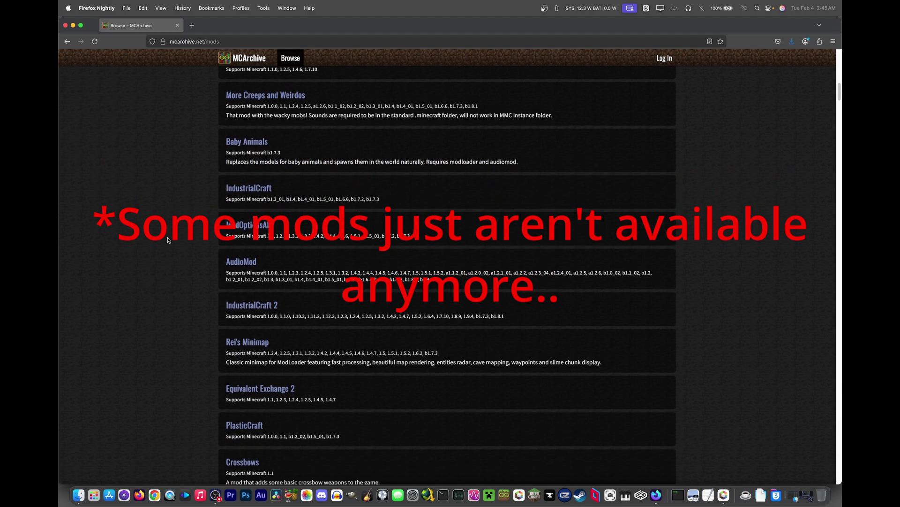
{"action": "left_click", "coordinate": [259, 129], "text": "super"}
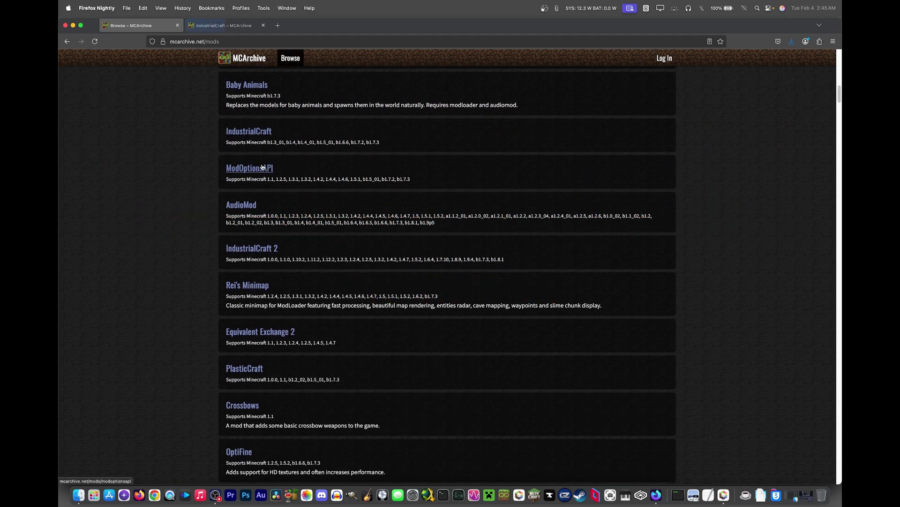
{"action": "key", "text": "ctrl+Tab"}
{"action": "scroll", "coordinate": [255, 140], "scroll_direction": "down", "scroll_amount": 2}
{"action": "left_click", "coordinate": [255, 137]}
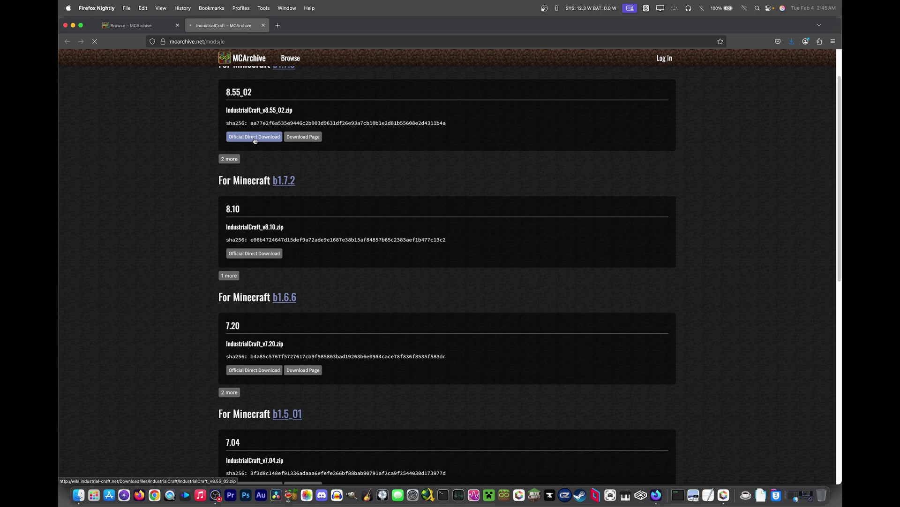
{"action": "key", "text": "super+w"}
- Download AudioMod B1.7.3.zip through its official MediaFire link and close the download page
{"action": "left_click", "coordinate": [237, 149], "text": "super"}
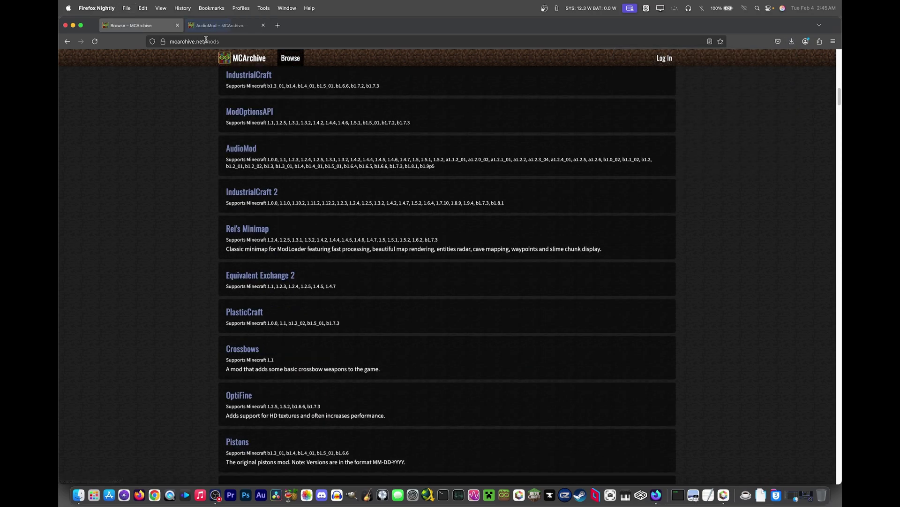
{"action": "key", "text": "ctrl+Tab"}
{"action": "scroll", "coordinate": [234, 155], "scroll_direction": "down", "scroll_amount": 5}
{"action": "scroll", "coordinate": [233, 158], "scroll_direction": "down", "scroll_amount": 15}
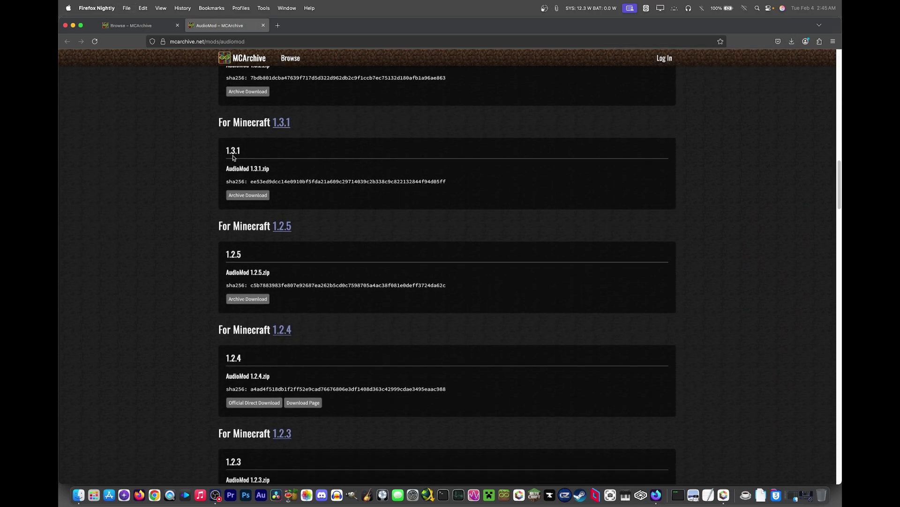
{"action": "scroll", "coordinate": [252, 255], "scroll_direction": "down", "scroll_amount": 5}
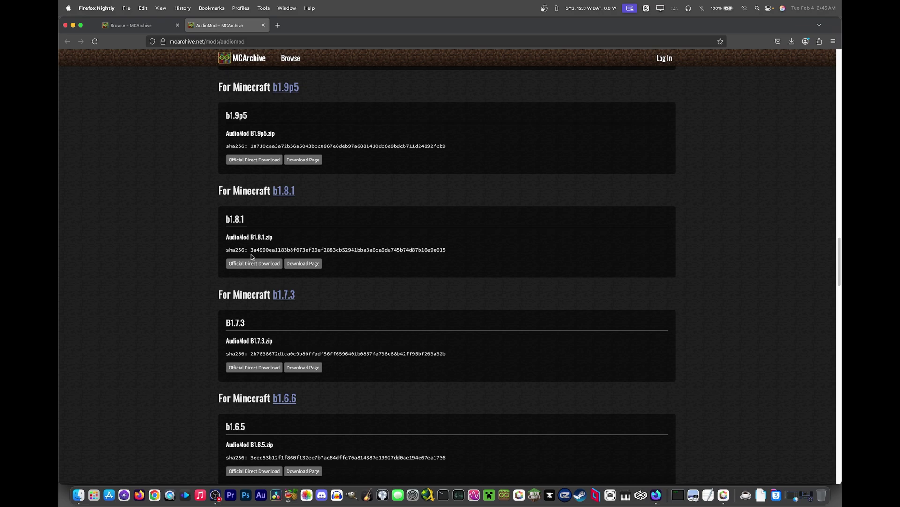
{"action": "left_click", "coordinate": [254, 338]}
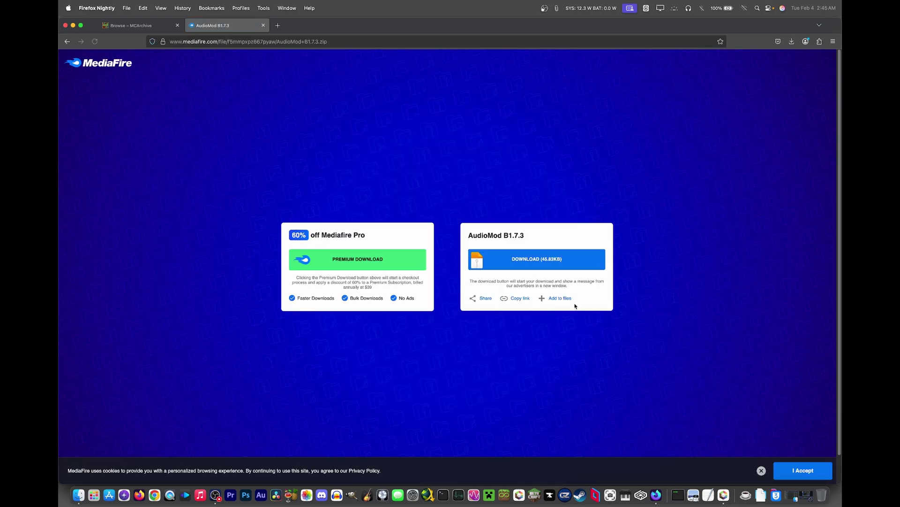
{"action": "left_click", "coordinate": [568, 258]}
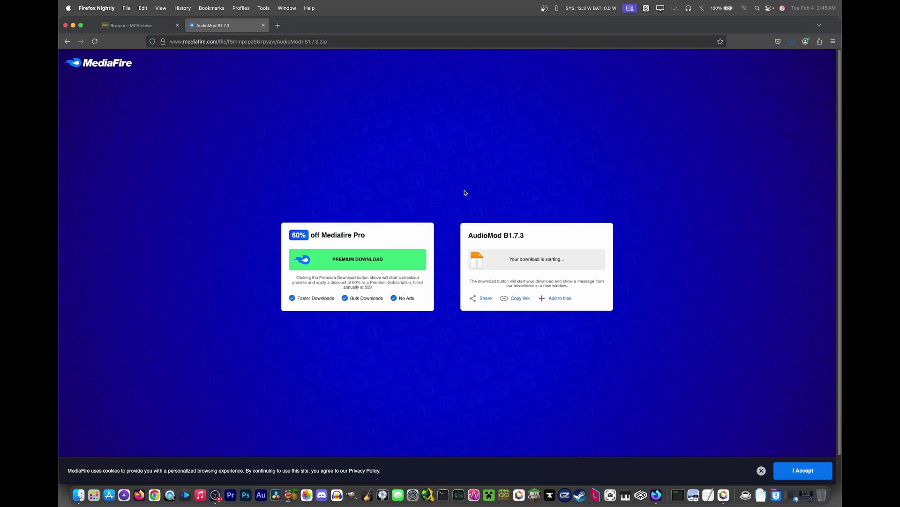
{"action": "key", "text": "super+w"}
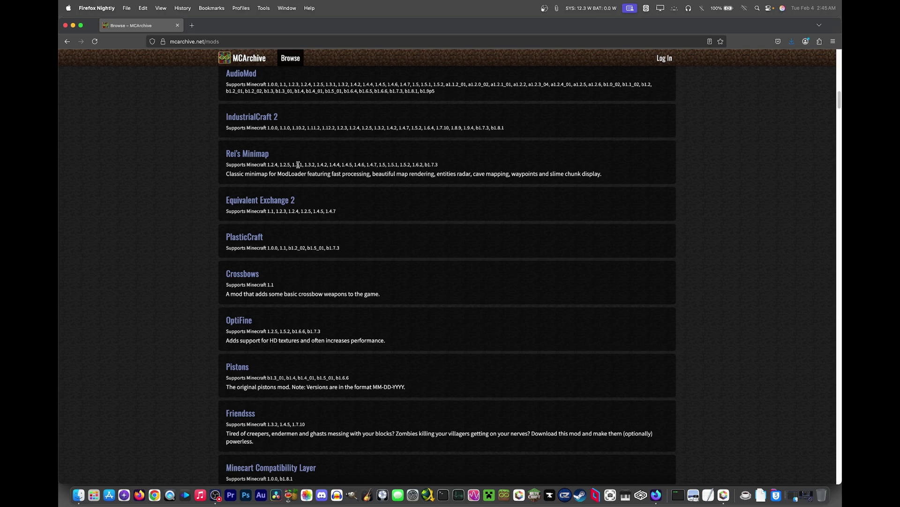
- Download [1.7.3]ReiMinimap_v1.8.zip for Minecraft b1.7.3 from the Rei's Minimap page's archive, and close that page
{"action": "middle_click", "coordinate": [225, 154]}
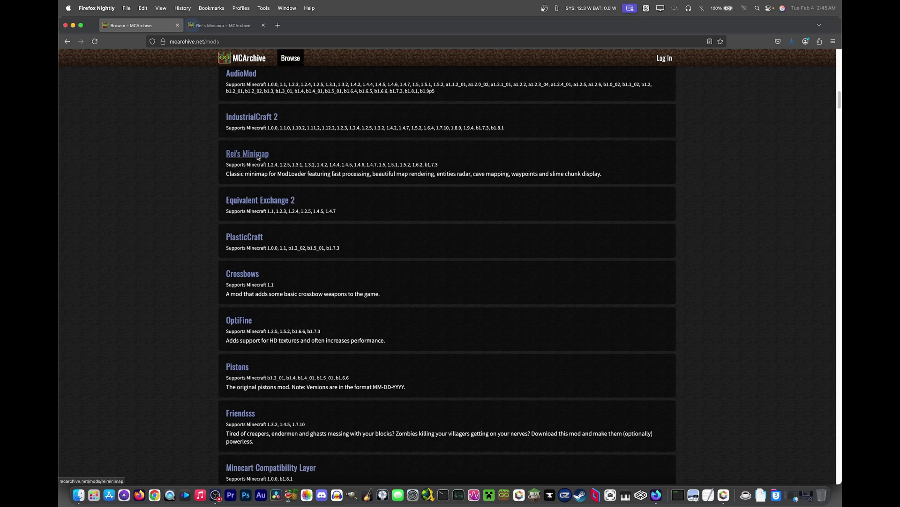
{"action": "scroll", "coordinate": [244, 179], "scroll_direction": "down", "scroll_amount": 10}
{"action": "scroll", "coordinate": [244, 186], "scroll_direction": "down", "scroll_amount": 15}
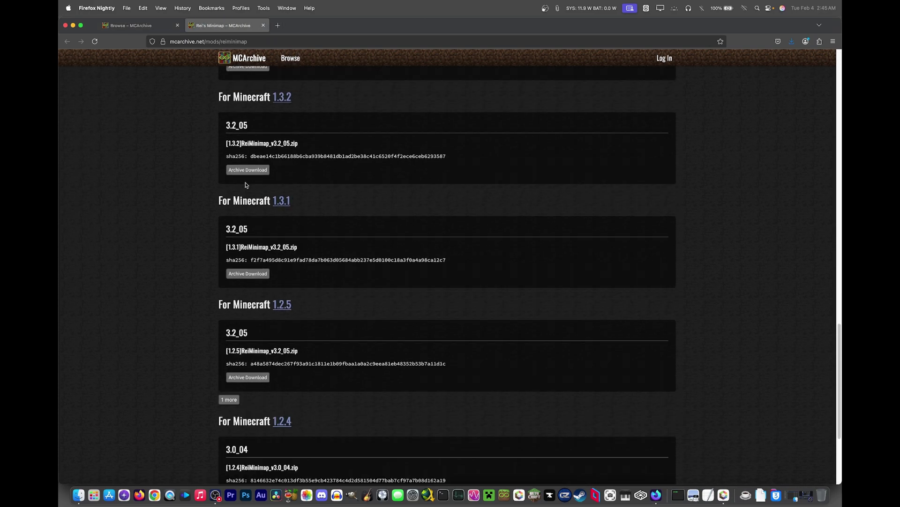
{"action": "left_click", "coordinate": [260, 434]}
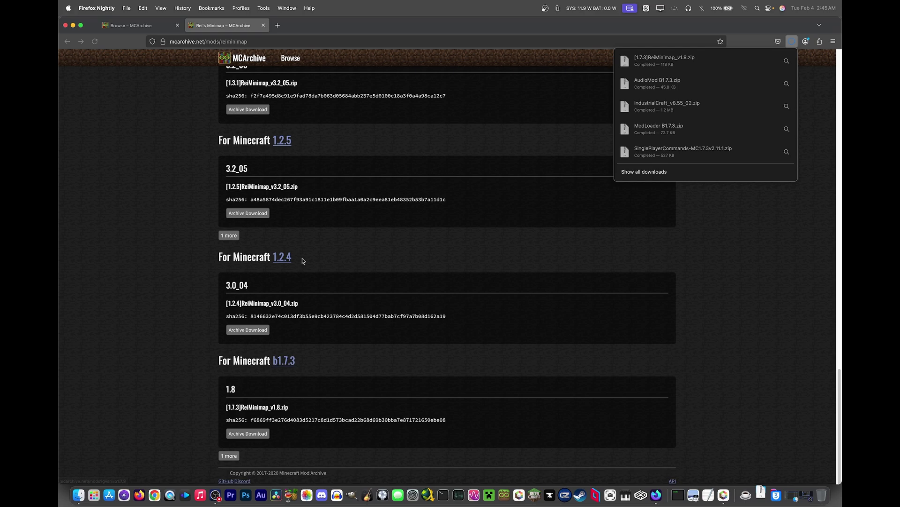
{"action": "key", "text": "super+w"}
- Filter the MCArchive mod list by game version b1.7.3
{"action": "scroll", "coordinate": [183, 167], "scroll_direction": "down", "scroll_amount": 2}
{"action": "scroll", "coordinate": [183, 168], "scroll_direction": "down", "scroll_amount": 5}
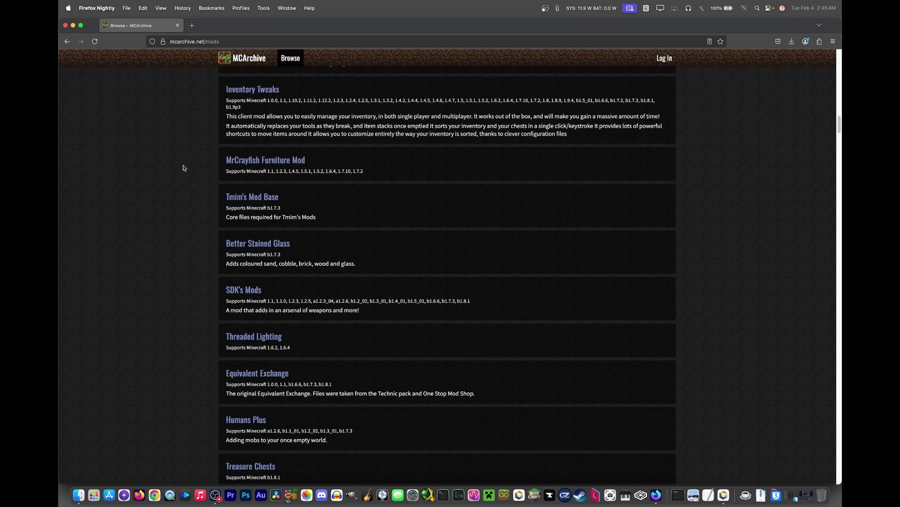
{"action": "scroll", "coordinate": [183, 168], "scroll_direction": "down", "scroll_amount": 3}
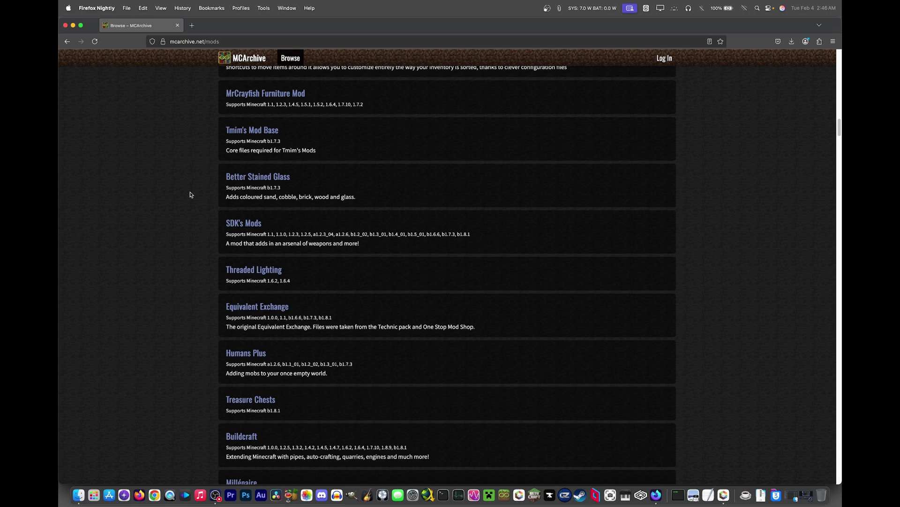
{"action": "scroll", "coordinate": [189, 195], "scroll_direction": "up", "scroll_amount": 20}
{"action": "scroll", "coordinate": [190, 194], "scroll_direction": "up", "scroll_amount": 7}
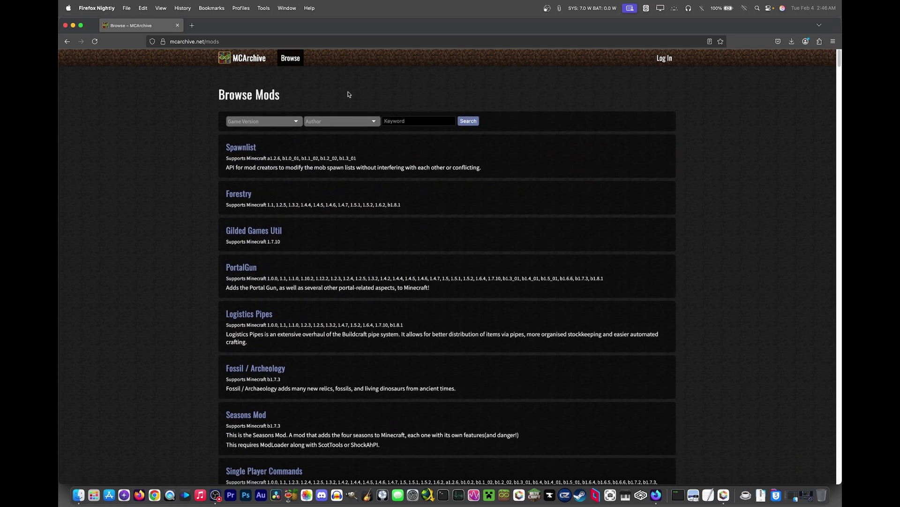
{"action": "left_click", "coordinate": [274, 119]}
{"action": "scroll", "coordinate": [251, 189], "scroll_direction": "down", "scroll_amount": 10}
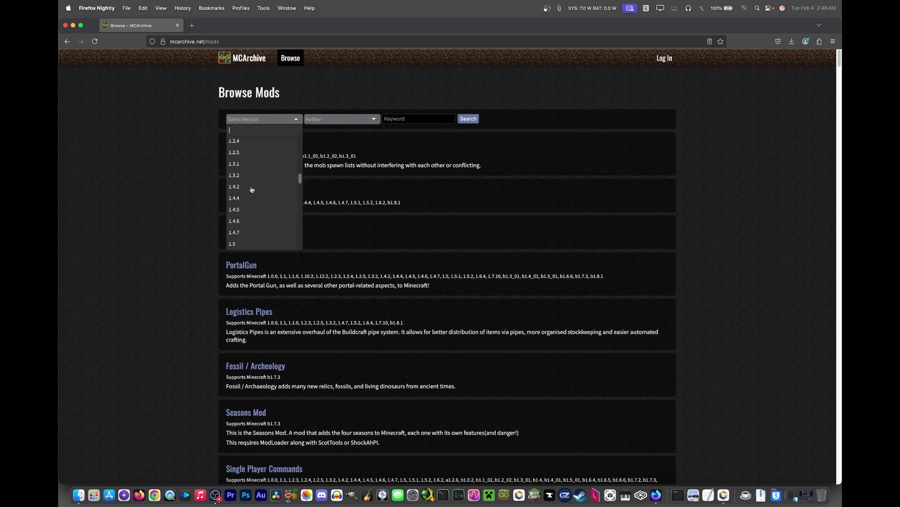
{"action": "scroll", "coordinate": [251, 190], "scroll_direction": "down", "scroll_amount": 10}
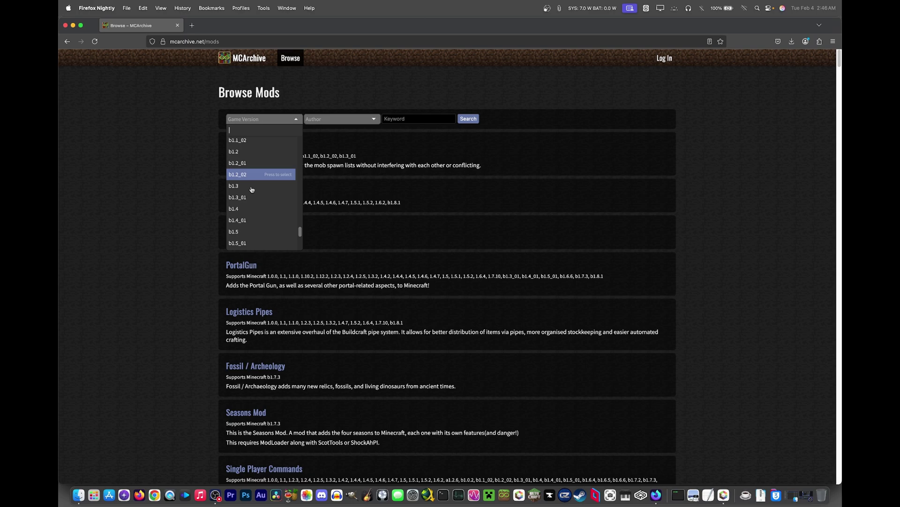
{"action": "left_click", "coordinate": [253, 211]}
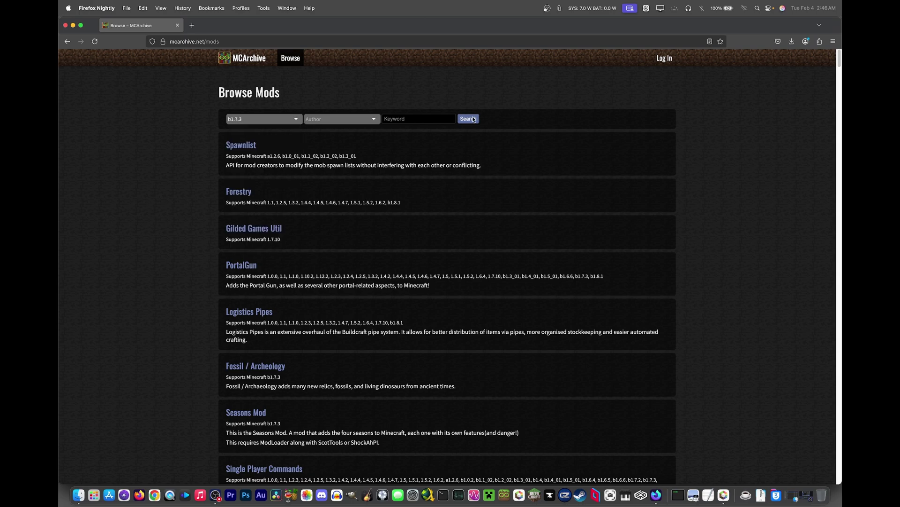
{"action": "left_click", "coordinate": [469, 119]}
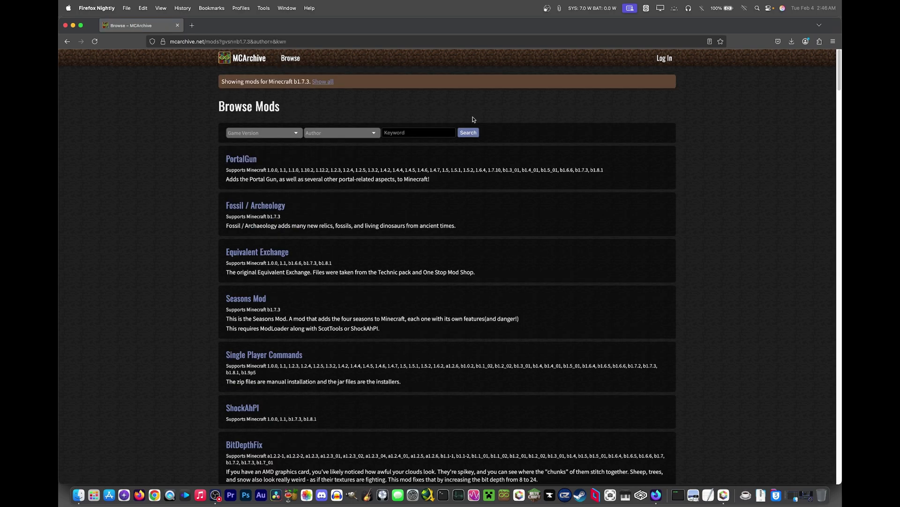
- Download ModLoaderMp 1.7.3 Unofficial v2.zip through its official direct link, and close the advert window and download page
{"action": "scroll", "coordinate": [401, 221], "scroll_direction": "down", "scroll_amount": 20}
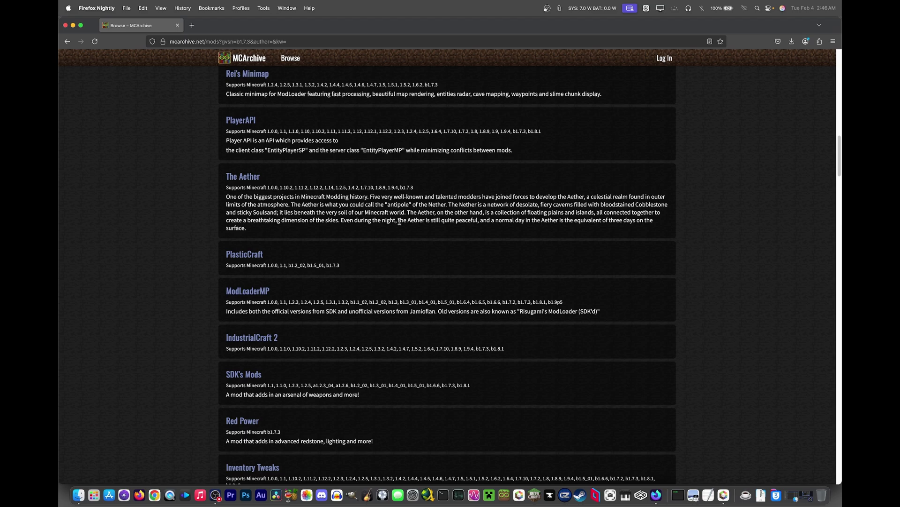
{"action": "scroll", "coordinate": [400, 221], "scroll_direction": "down", "scroll_amount": 5}
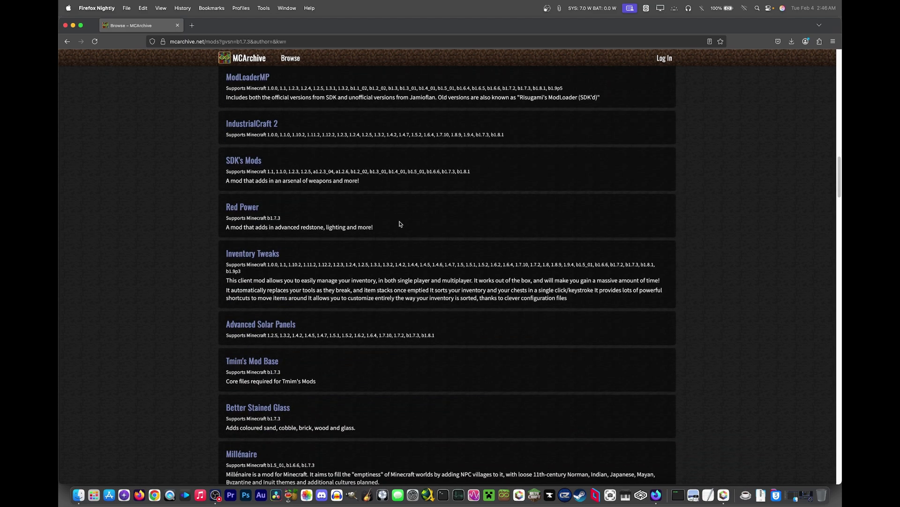
{"action": "middle_click", "coordinate": [247, 77]}
{"action": "left_click", "coordinate": [210, 29]}
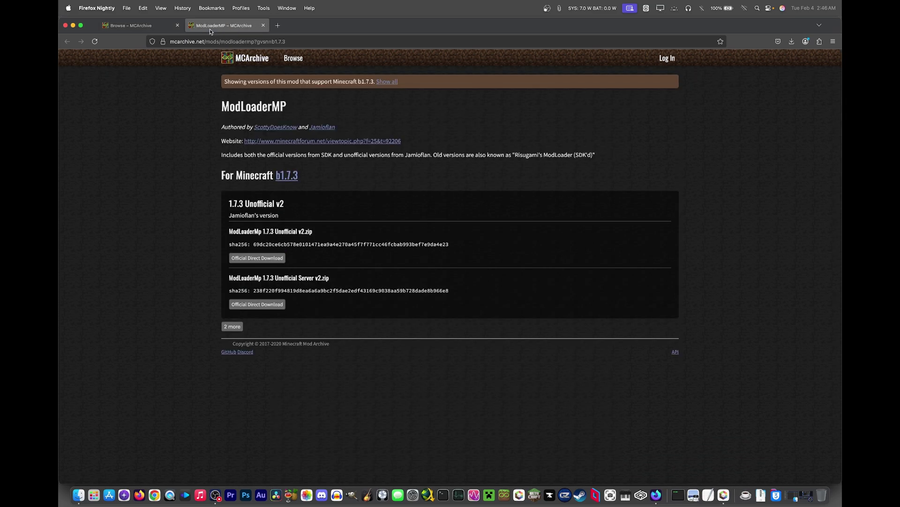
{"action": "left_click", "coordinate": [257, 258]}
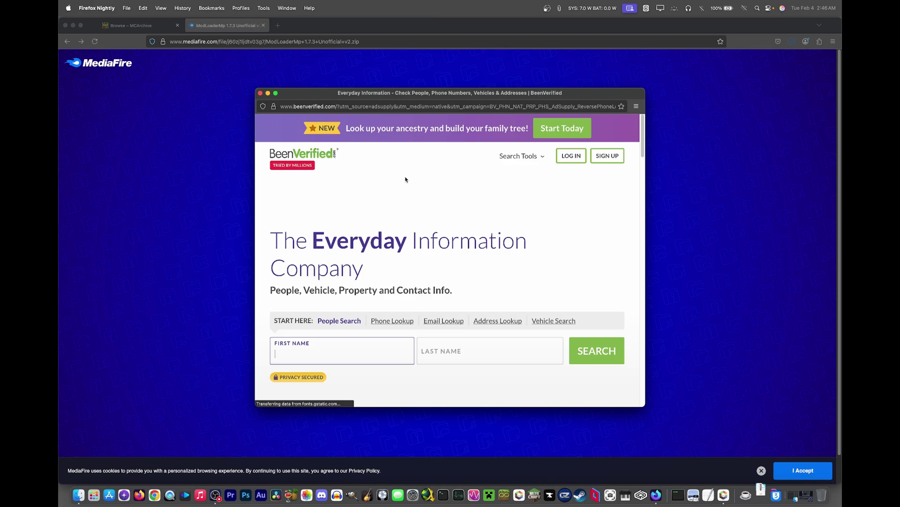
{"action": "key", "text": "super+w"}
{"action": "key", "text": "super+w"}
- Download b1.7.3 HowManyItems v4.2.0.zip through its official indirect link, and close the advert window and download page
{"action": "scroll", "coordinate": [210, 188], "scroll_direction": "down", "scroll_amount": 1}
{"action": "scroll", "coordinate": [210, 188], "scroll_direction": "down", "scroll_amount": 3}
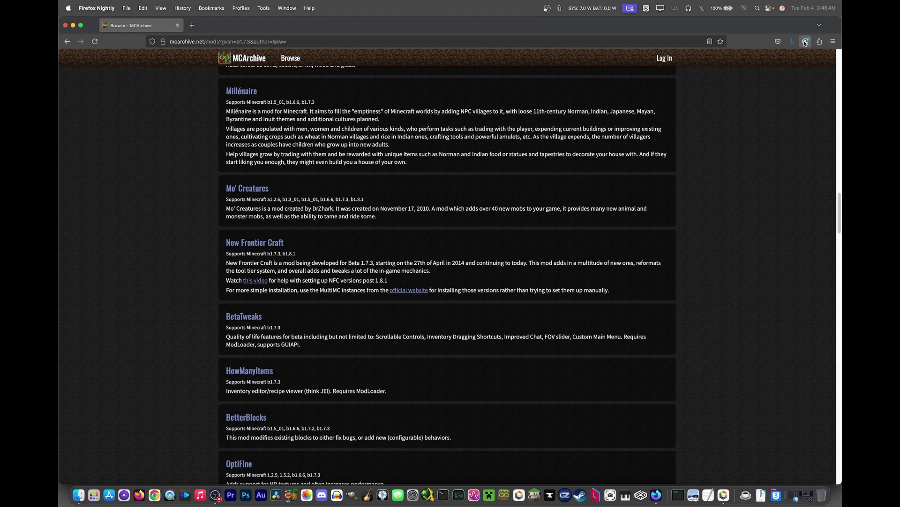
{"action": "scroll", "coordinate": [464, 223], "scroll_direction": "down", "scroll_amount": 3}
{"action": "scroll", "coordinate": [464, 223], "scroll_direction": "down", "scroll_amount": 3}
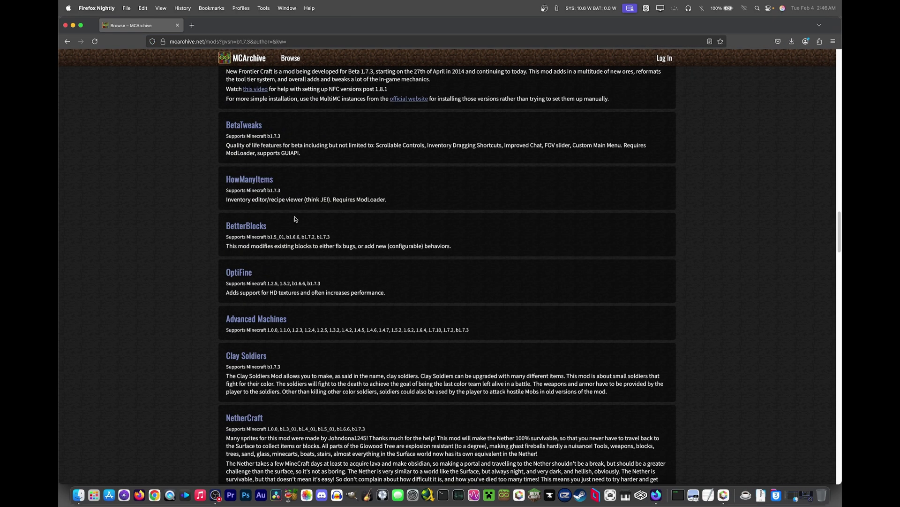
{"action": "left_click", "coordinate": [257, 182], "text": "super"}
{"action": "left_click", "coordinate": [228, 25]}
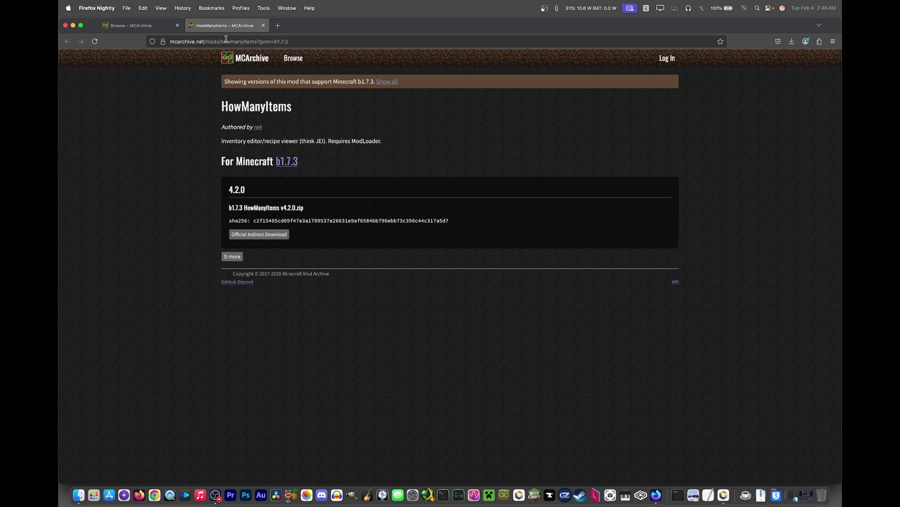
{"action": "left_click", "coordinate": [251, 235]}
{"action": "left_click", "coordinate": [537, 258]}
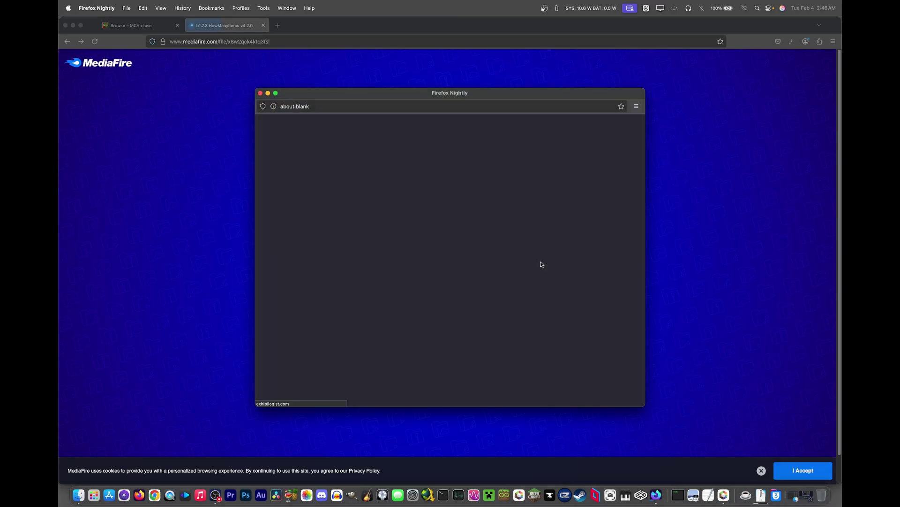
{"action": "key", "text": "super+w"}
- Download TooManyItems2011_07_01.zip through its official direct link, close the mod's page and dismiss the downloads list
{"action": "scroll", "coordinate": [361, 195], "scroll_direction": "down", "scroll_amount": 6}
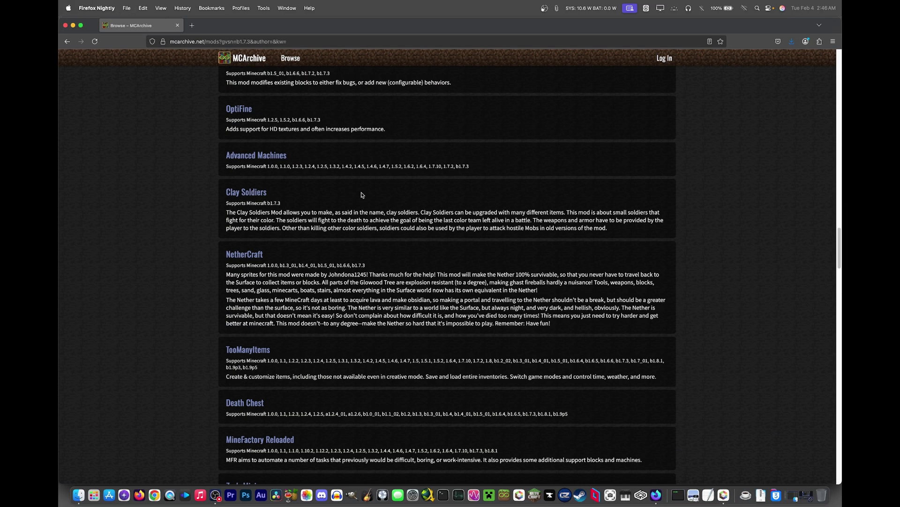
{"action": "scroll", "coordinate": [115, 218], "scroll_direction": "down", "scroll_amount": 4}
{"action": "left_click", "coordinate": [248, 249], "text": "super"}
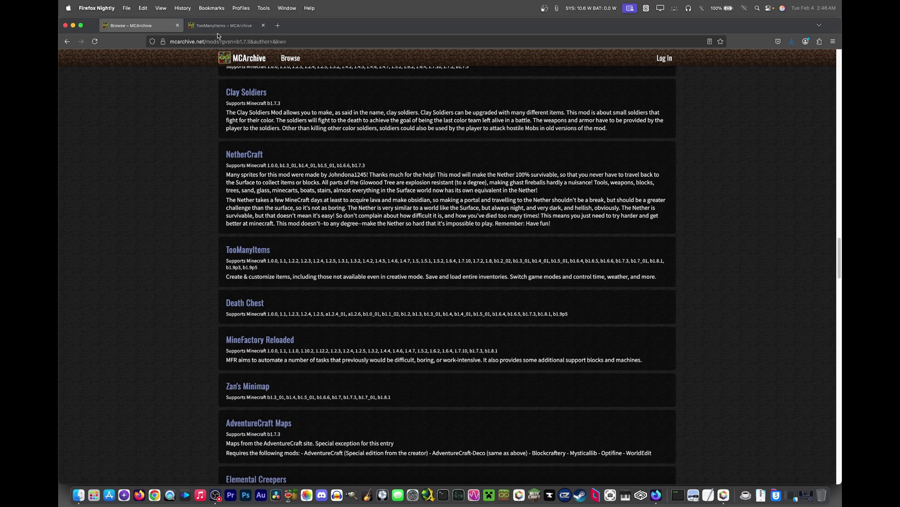
{"action": "left_click", "coordinate": [225, 26]}
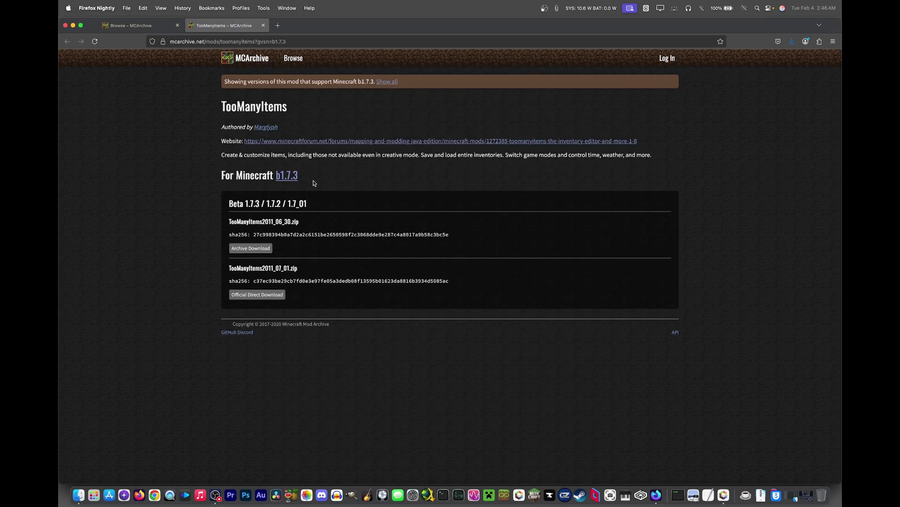
{"action": "left_click", "coordinate": [263, 298]}
{"action": "key", "text": "super+w"}
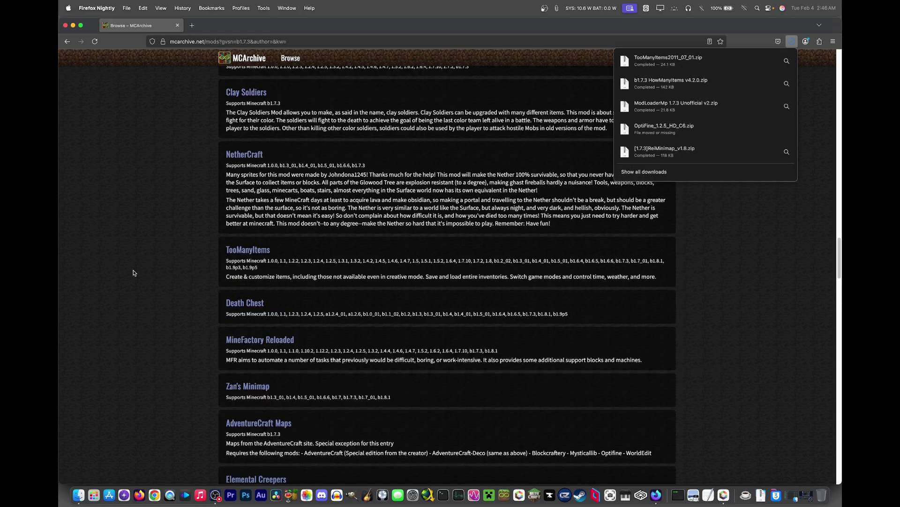
{"action": "left_click", "coordinate": [132, 272]}
- Open the browser's download history, reveal TooManyItems2011_07_01.zip in Finder, and close the history window
{"action": "scroll", "coordinate": [132, 272], "scroll_direction": "down", "scroll_amount": 3}
{"action": "scroll", "coordinate": [133, 272], "scroll_direction": "down", "scroll_amount": 3}
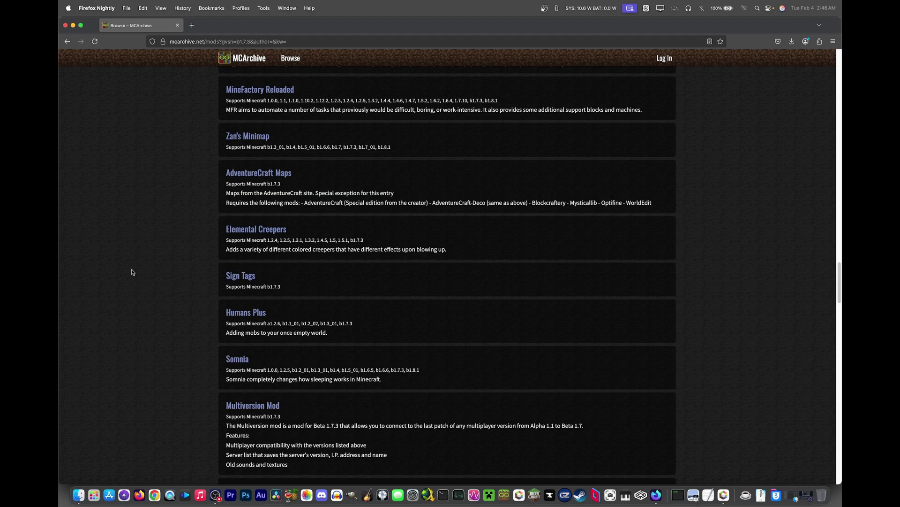
{"action": "key", "text": "super+shift+j"}
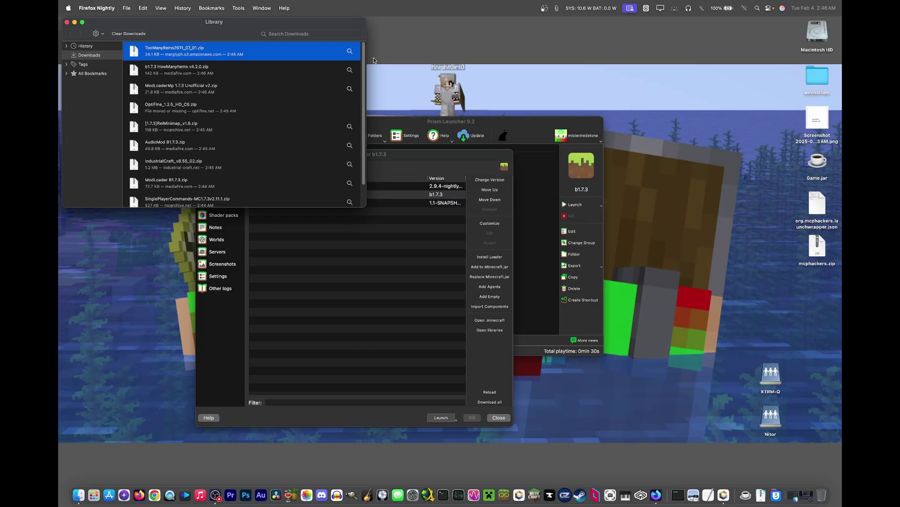
{"action": "left_click", "coordinate": [350, 51]}
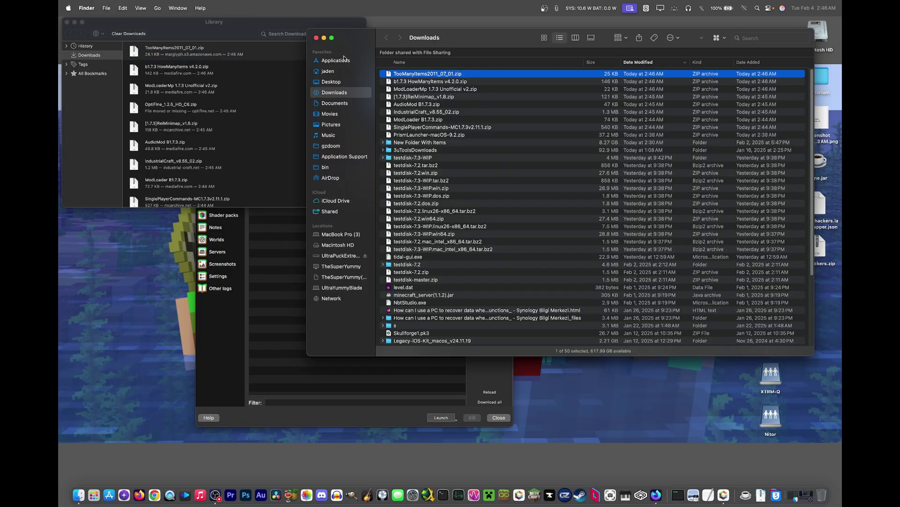
{"action": "left_click", "coordinate": [144, 35]}
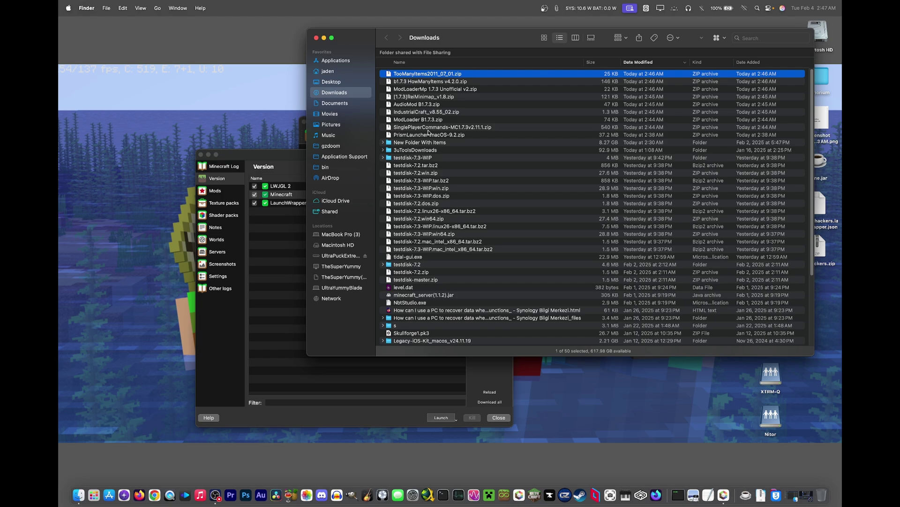
- Move the mod archives from TooManyItems2011_07_01.zip through SinglePlayerCommands-MC1.7.3v2.11.1.zip to the Desktop and open the Desktop folder
{"action": "left_click", "coordinate": [431, 127], "text": "shift"}
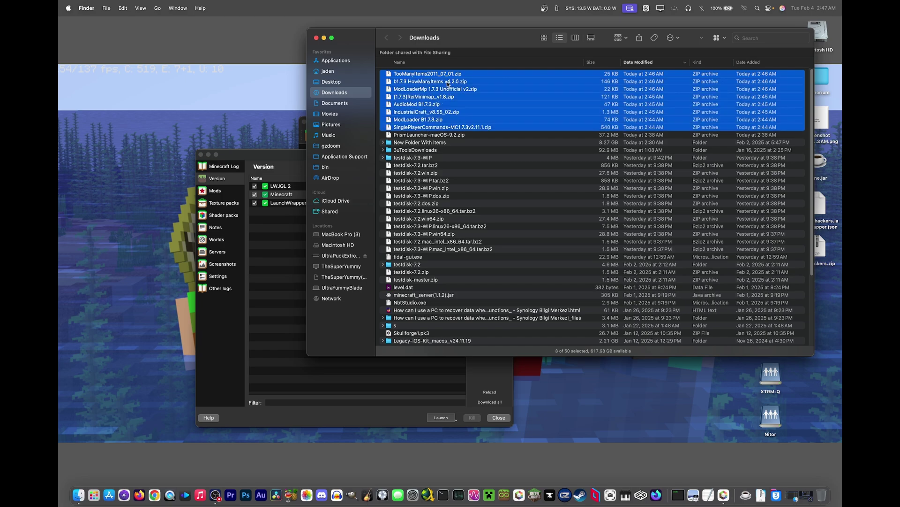
{"action": "left_click_drag", "start_coordinate": [448, 84], "coordinate": [331, 81]}
{"action": "left_click", "coordinate": [331, 82]}
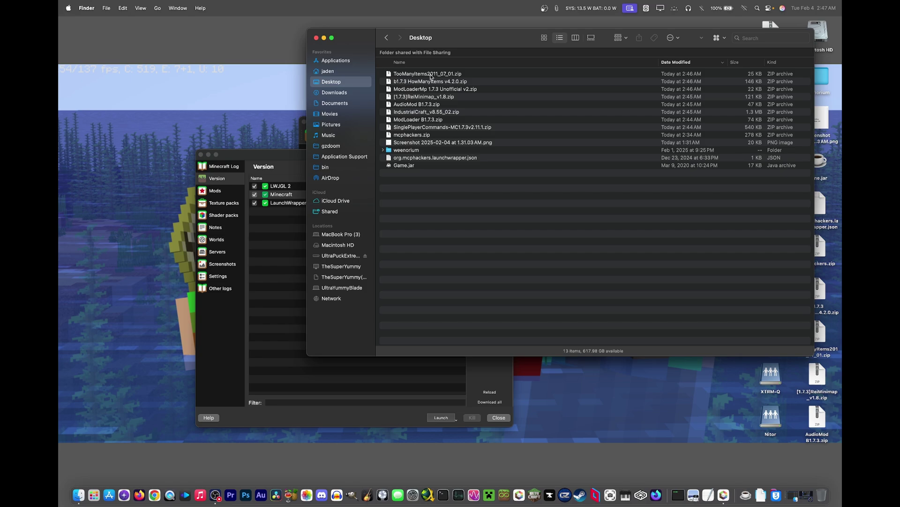
- Extract SinglePlayerCommands-MC1.7.3v2.11.1.zip on the Desktop, open the extracted folder and copy WorldEdit.jar
{"action": "left_click", "coordinate": [412, 127]}
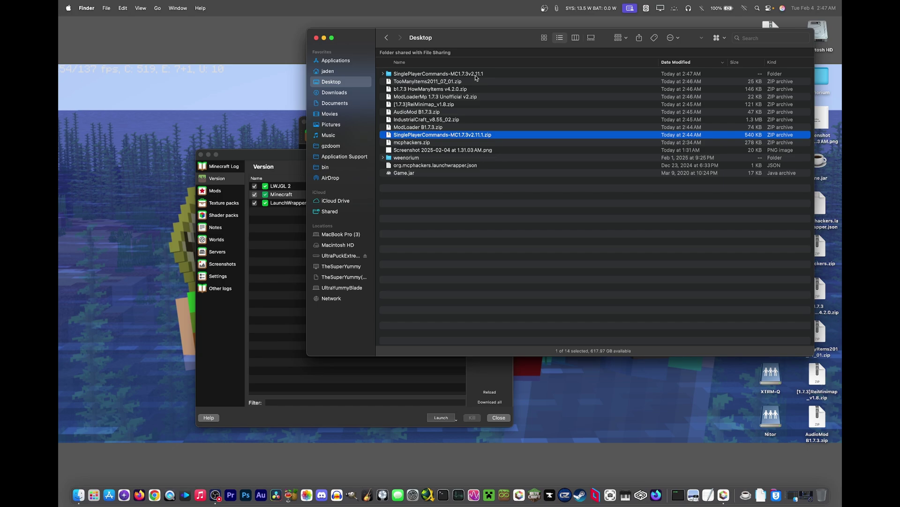
{"action": "double_click", "coordinate": [475, 75]}
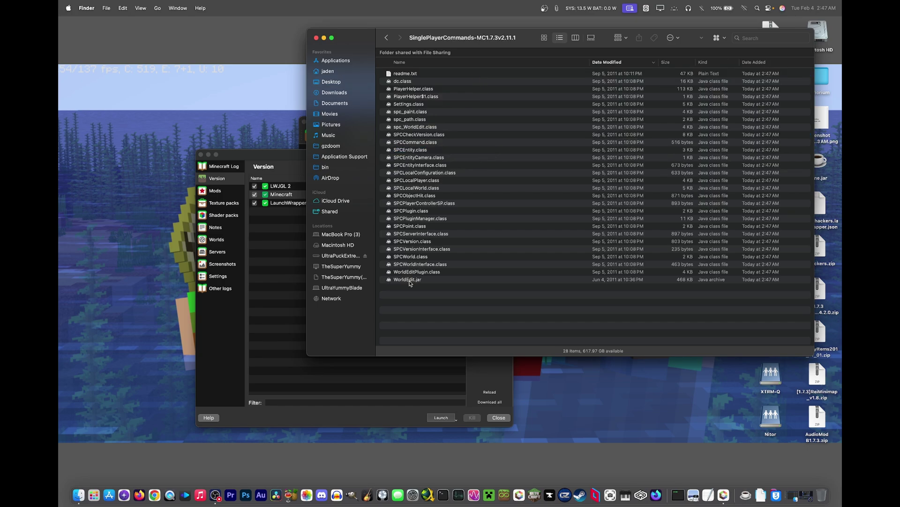
{"action": "left_click", "coordinate": [408, 280]}
- Switch to Prism Launcher, open the b1.7.3 instance's mods folder and go up to its parent minecraft folder
{"action": "left_click", "coordinate": [265, 272]}
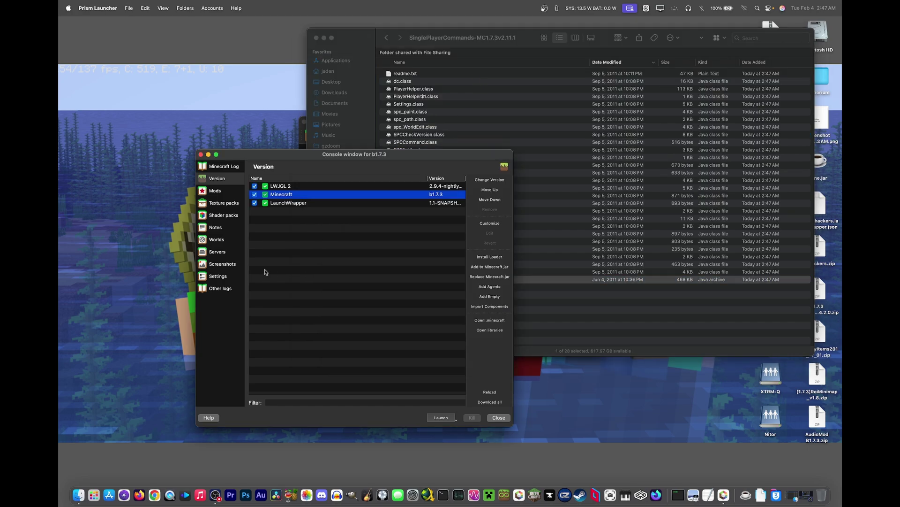
{"action": "left_click", "coordinate": [218, 192]}
{"action": "left_click", "coordinate": [491, 382]}
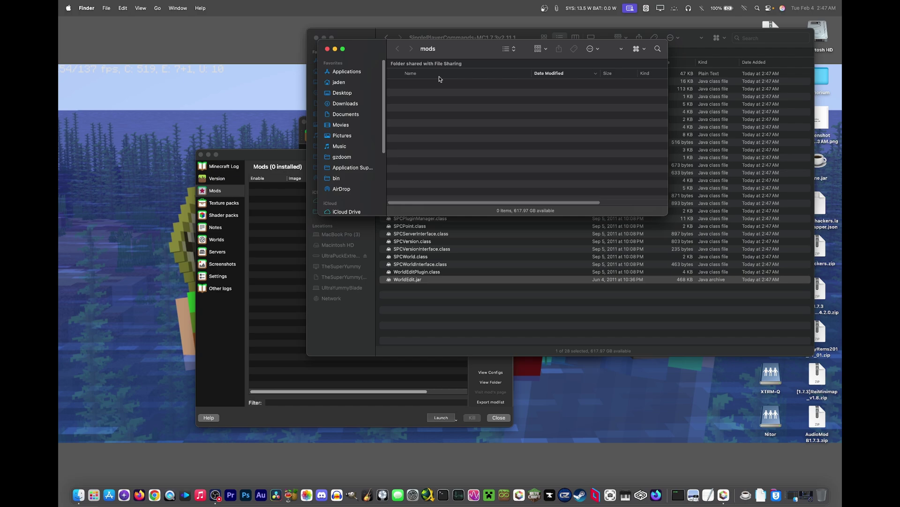
{"action": "left_click", "coordinate": [424, 50], "text": "super"}
{"action": "left_click", "coordinate": [428, 62]}
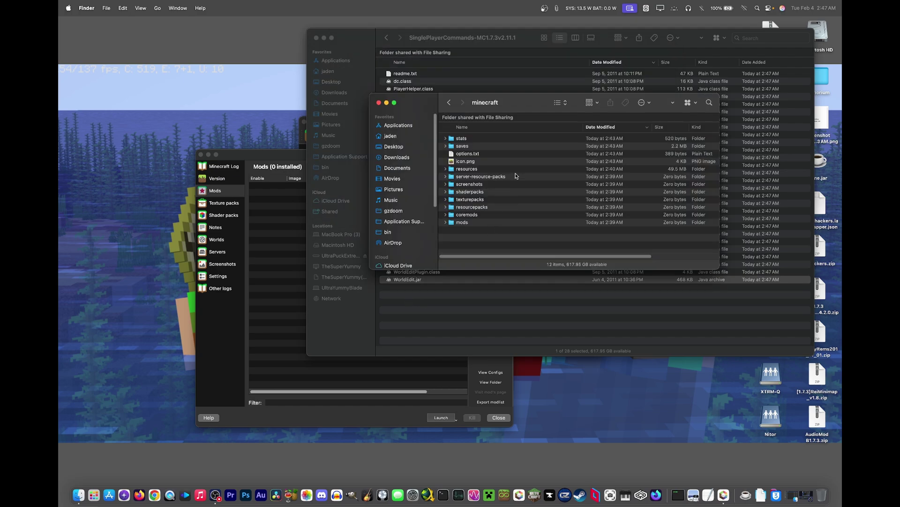
- Create a folder named bin inside the minecraft folder and paste WorldEdit.jar into it
{"action": "key", "text": "super+shift+n"}
{"action": "type", "text": "bin"}
{"action": "key", "text": "Return"}
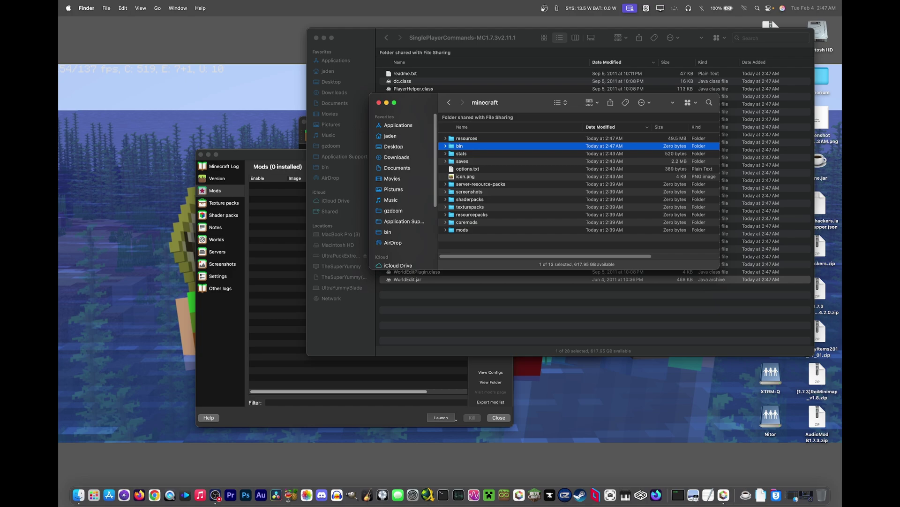
{"action": "key", "text": "super+o"}
{"action": "key", "text": "super+v"}
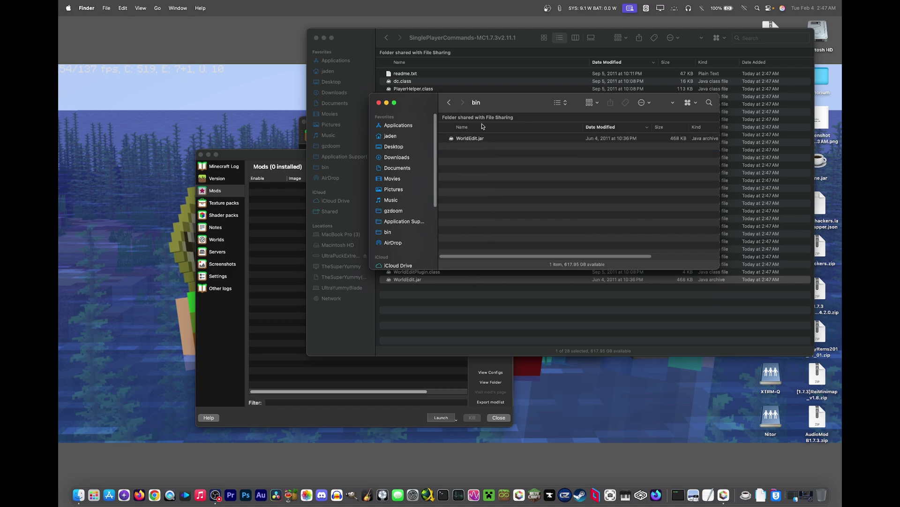
- Preview readme.txt in the SinglePlayerCommands-MC1.7.3v2.11.1 folder and examine its contents list and install instructions
{"action": "key", "text": "super+w"}
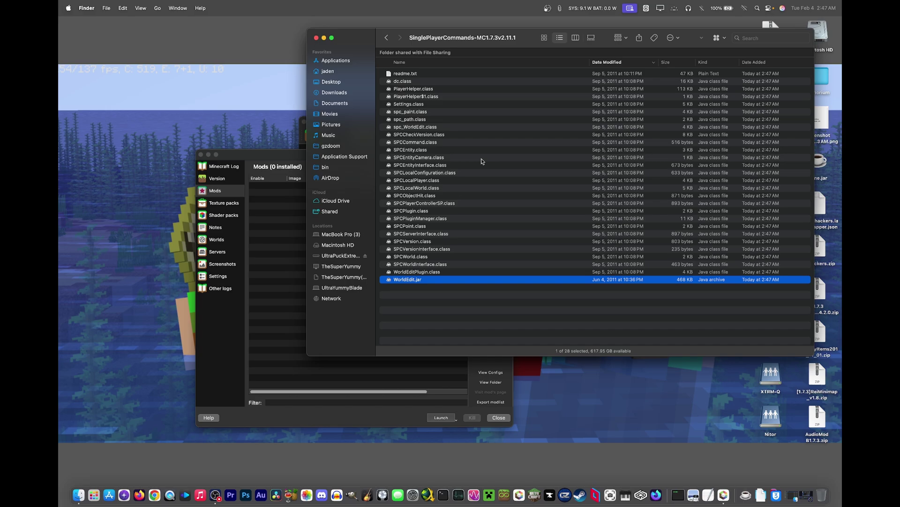
{"action": "left_click", "coordinate": [416, 74]}
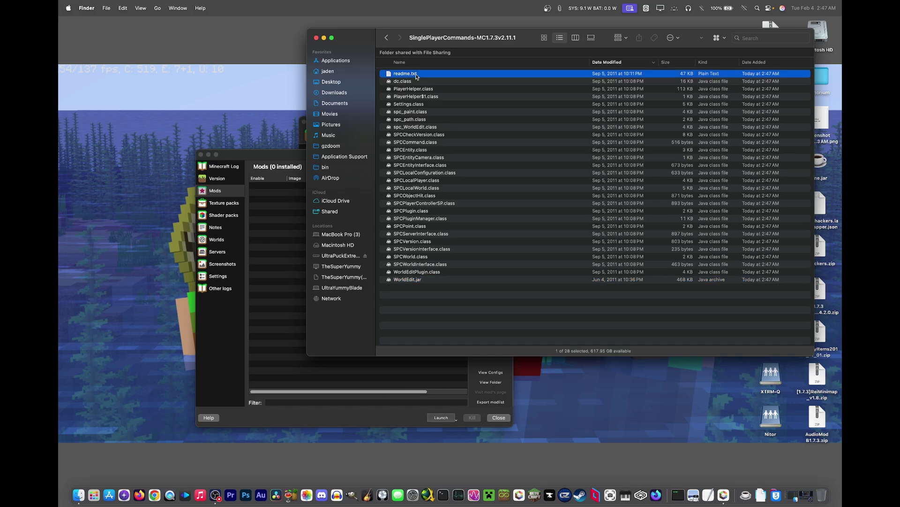
{"action": "key", "text": "space"}
{"action": "scroll", "coordinate": [221, 280], "scroll_direction": "down", "scroll_amount": 5}
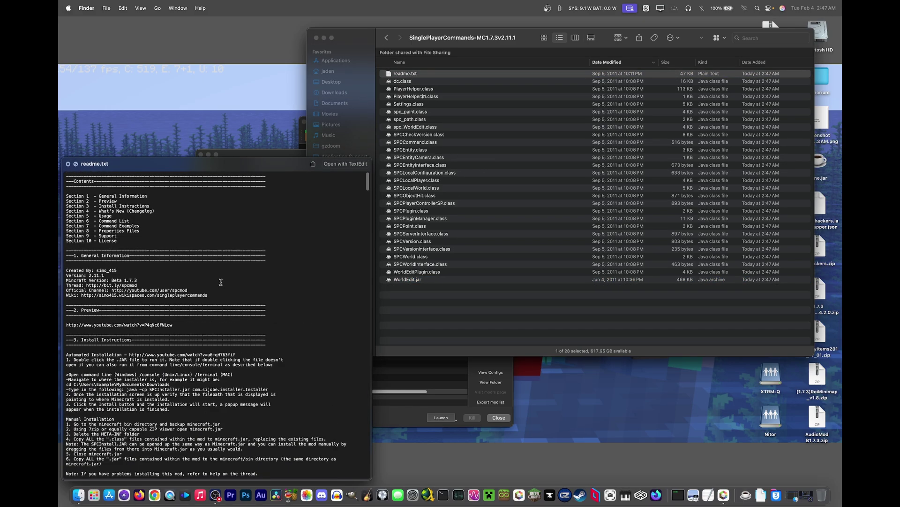
{"action": "scroll", "coordinate": [221, 280], "scroll_direction": "down", "scroll_amount": 10}
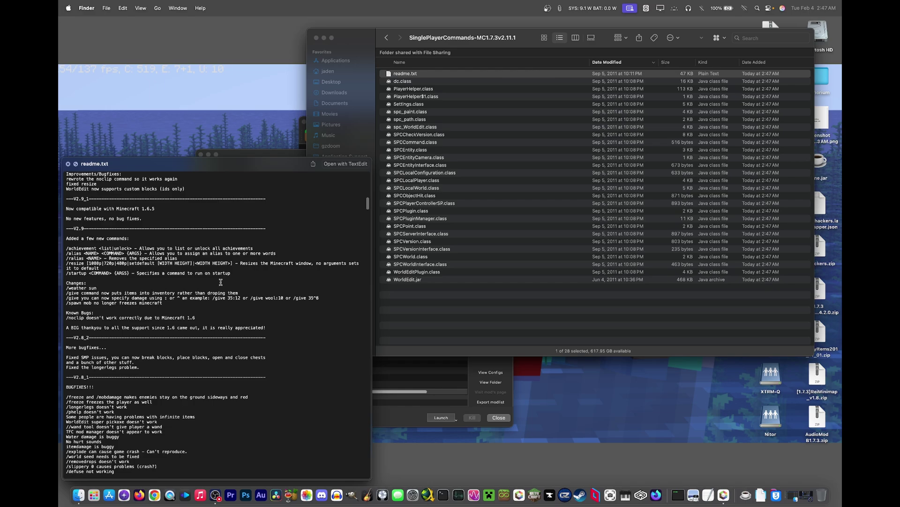
{"action": "scroll", "coordinate": [221, 282], "scroll_direction": "up", "scroll_amount": 20}
{"action": "scroll", "coordinate": [221, 282], "scroll_direction": "down", "scroll_amount": 3}
{"action": "left_click_drag", "start_coordinate": [94, 206], "coordinate": [171, 206]}
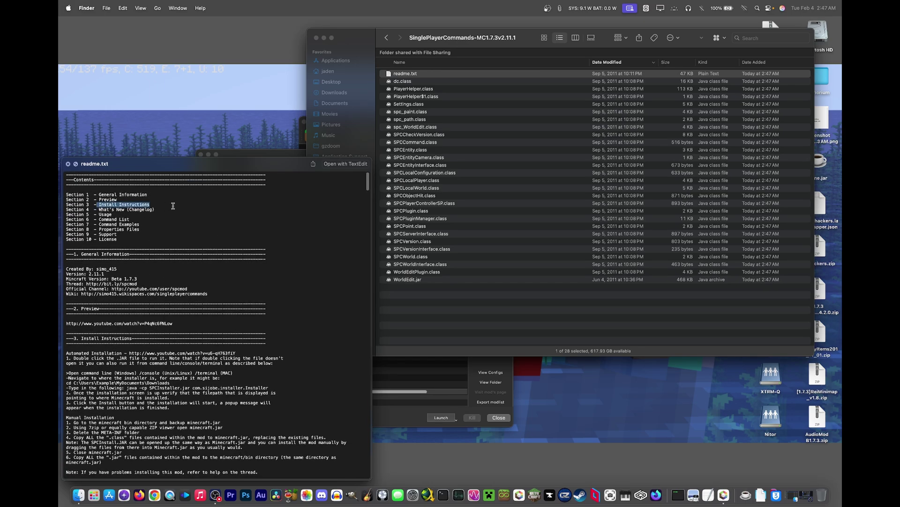
{"action": "key", "text": "space"}
- Return to the Desktop folder, delete the extracted SinglePlayerCommands-MC1.7.3v2.11.1 folder and shift the b1.7.3 console window clear of the file list
{"action": "left_click", "coordinate": [387, 37]}
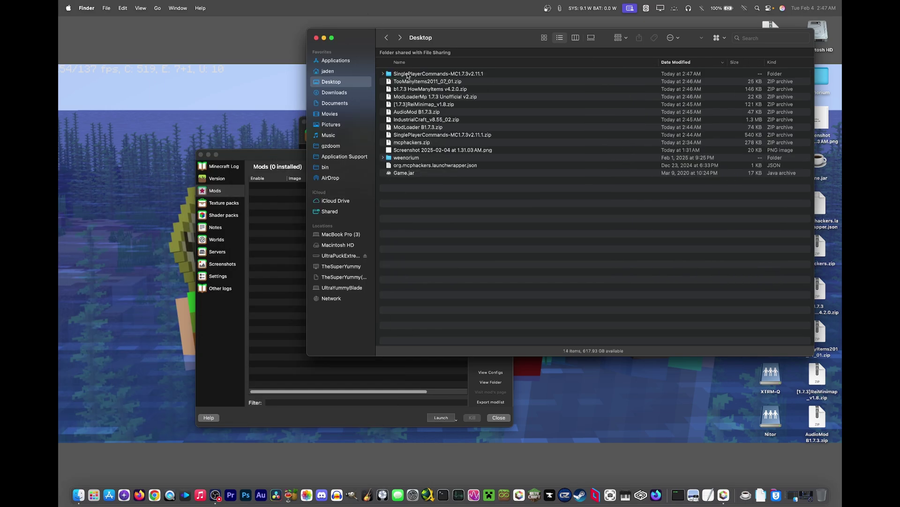
{"action": "key", "text": "super+BackSpace"}
{"action": "left_click_drag", "start_coordinate": [286, 151], "coordinate": [243, 150]}
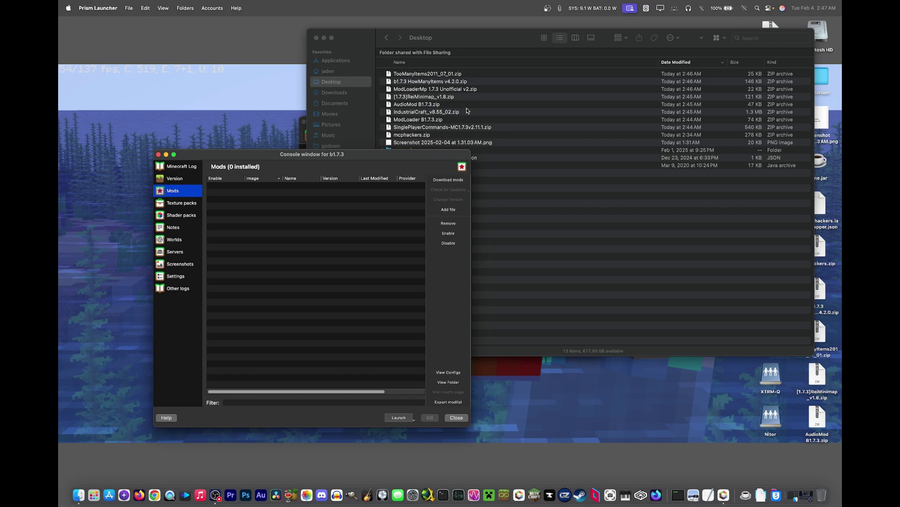
- Add the archives from b1.7.3 HowManyItems v4.2.0.zip through SinglePlayerCommands-MC1.7.3v2.11.1.zip to the b1.7.3 instance's mods list
{"action": "left_click_drag", "start_coordinate": [469, 131], "coordinate": [438, 74]}
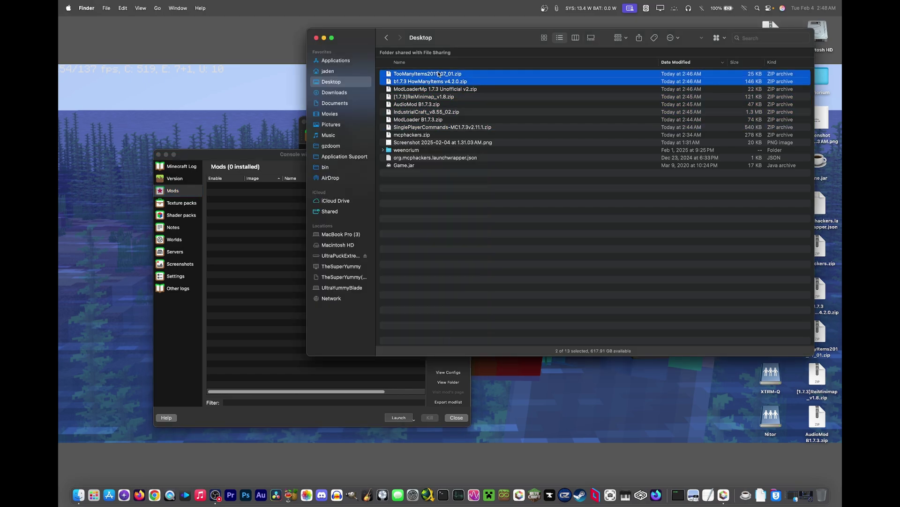
{"action": "left_click", "coordinate": [431, 90]}
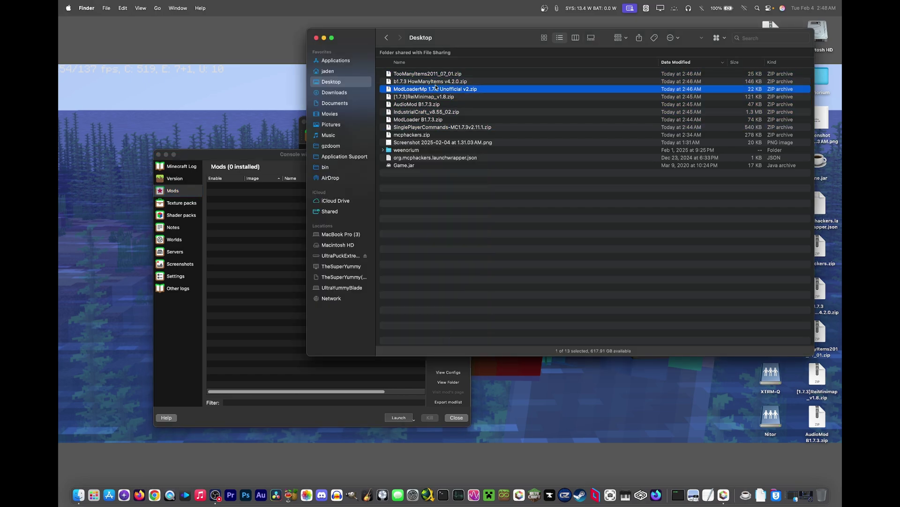
{"action": "left_click", "coordinate": [436, 84]}
{"action": "left_click", "coordinate": [421, 128], "text": "shift"}
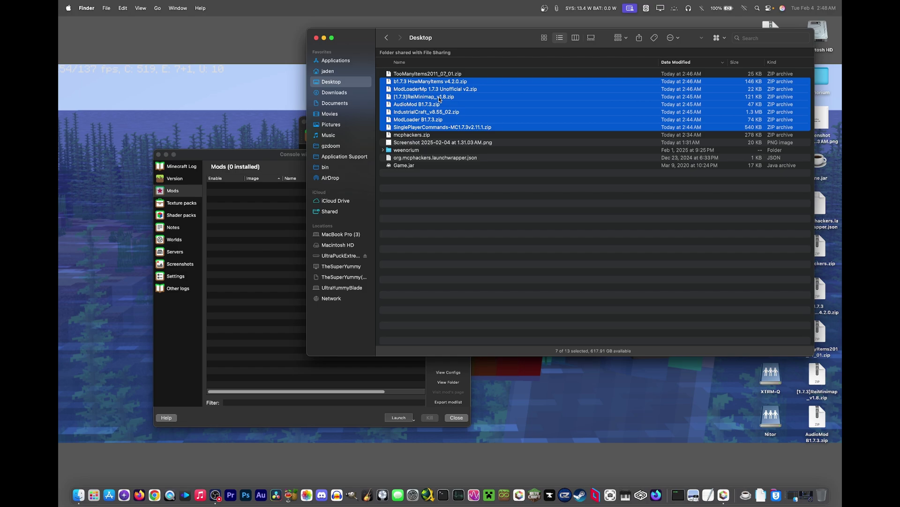
{"action": "left_click_drag", "start_coordinate": [440, 100], "coordinate": [260, 285]}
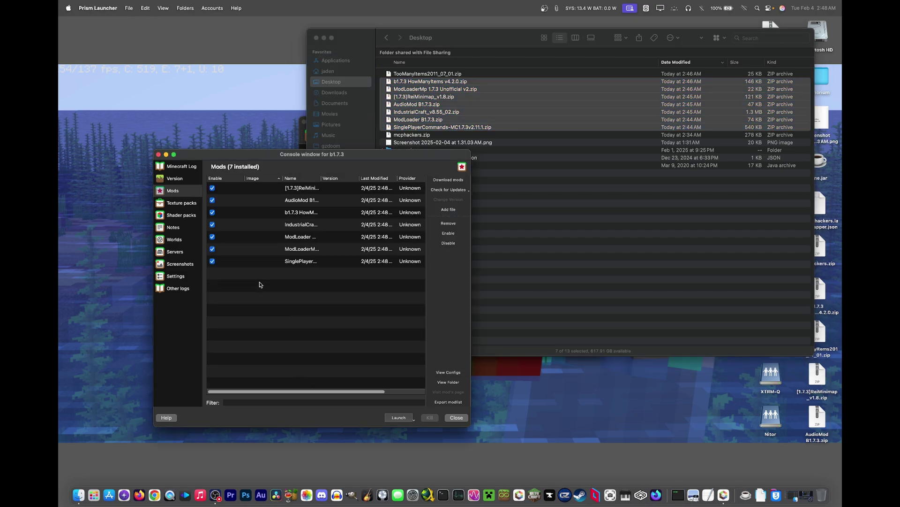
- Remove all the added archives from the instance's mods list
{"action": "left_click", "coordinate": [385, 233]}
{"action": "key", "text": "super+a"}
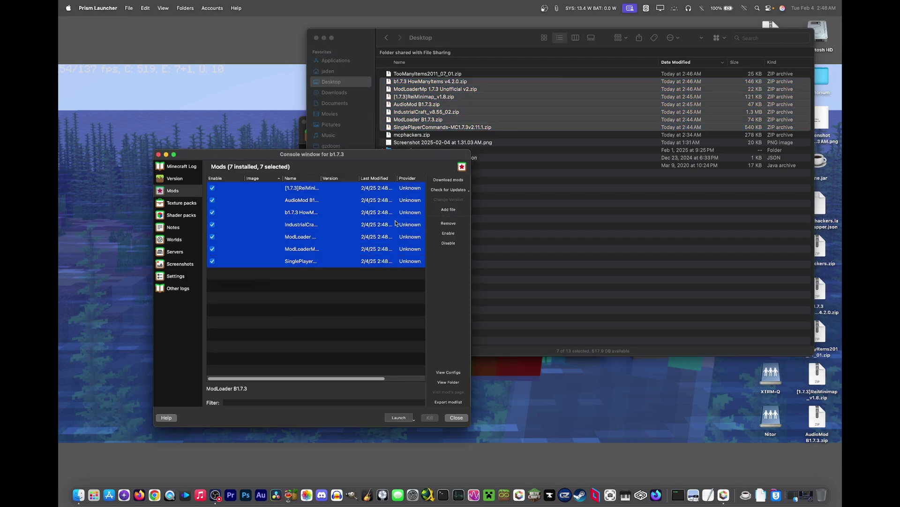
{"action": "left_click", "coordinate": [457, 224]}
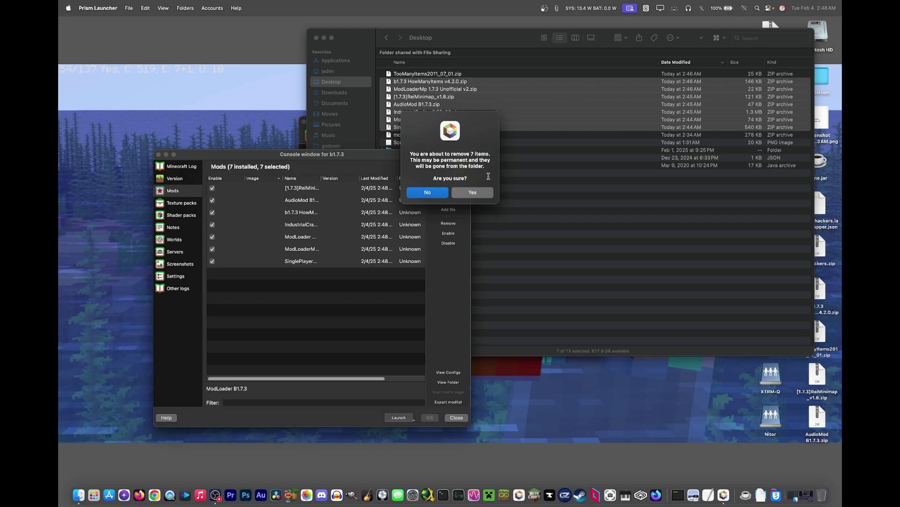
{"action": "left_click", "coordinate": [472, 195]}
- Add the TooManyItems, ReiMinimap, AudioMod, IndustrialCraft, ModLoader and SinglePlayerCommands archives from the Desktop to the instance's Minecraft.jar
{"action": "left_click", "coordinate": [181, 178]}
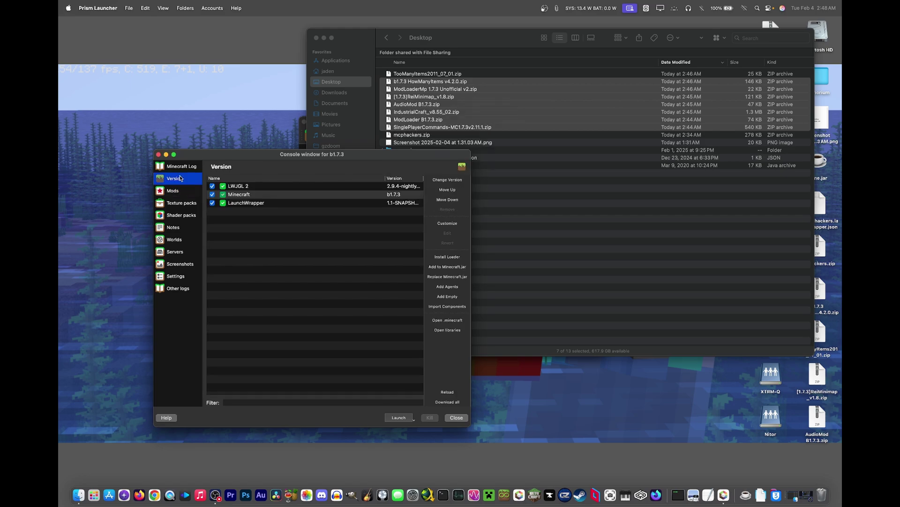
{"action": "left_click", "coordinate": [450, 267]}
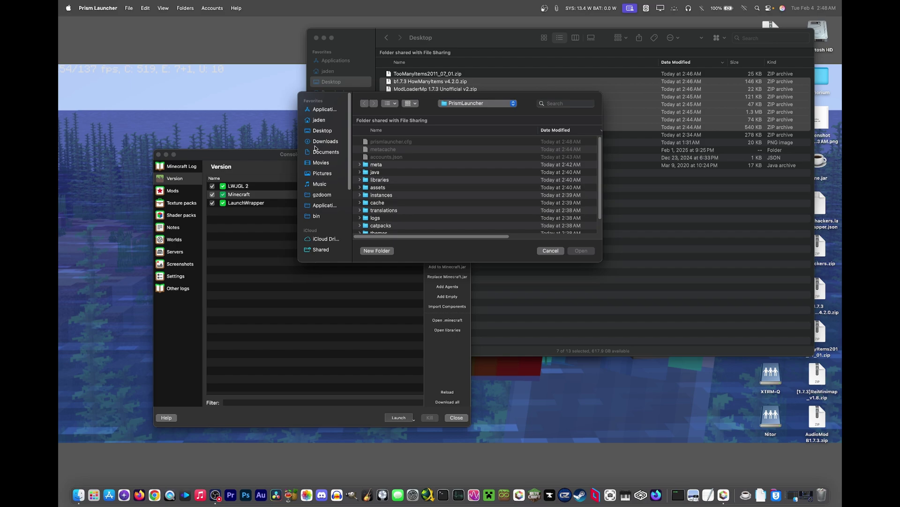
{"action": "left_click", "coordinate": [319, 151]}
{"action": "left_click", "coordinate": [336, 141]}
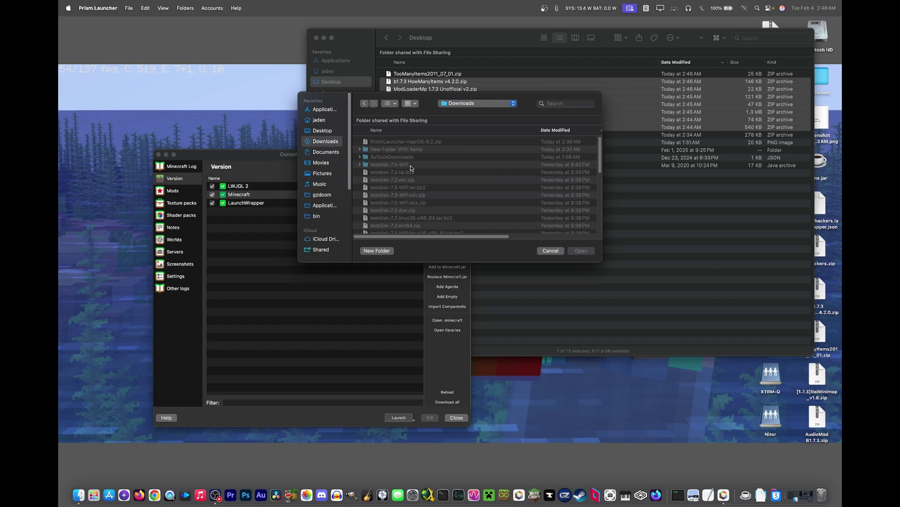
{"action": "left_click", "coordinate": [335, 131]}
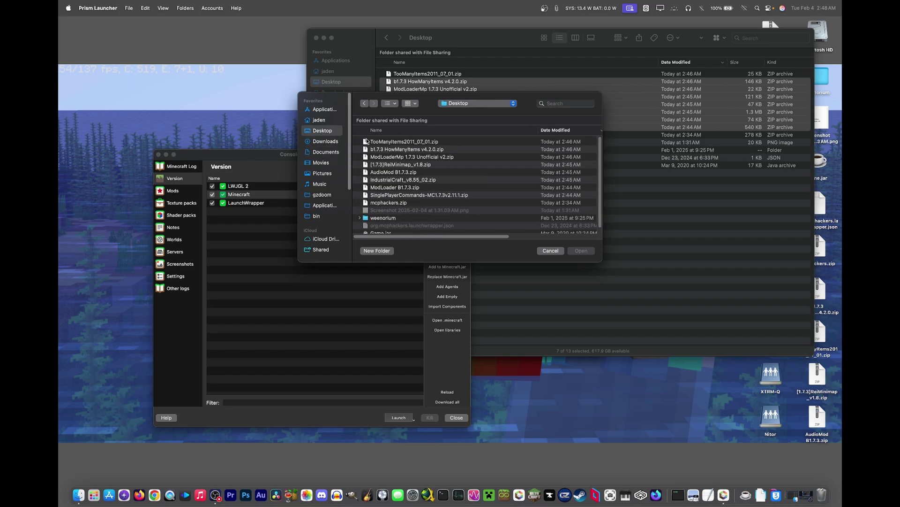
{"action": "left_click", "coordinate": [406, 143]}
{"action": "left_click", "coordinate": [420, 157], "text": "super"}
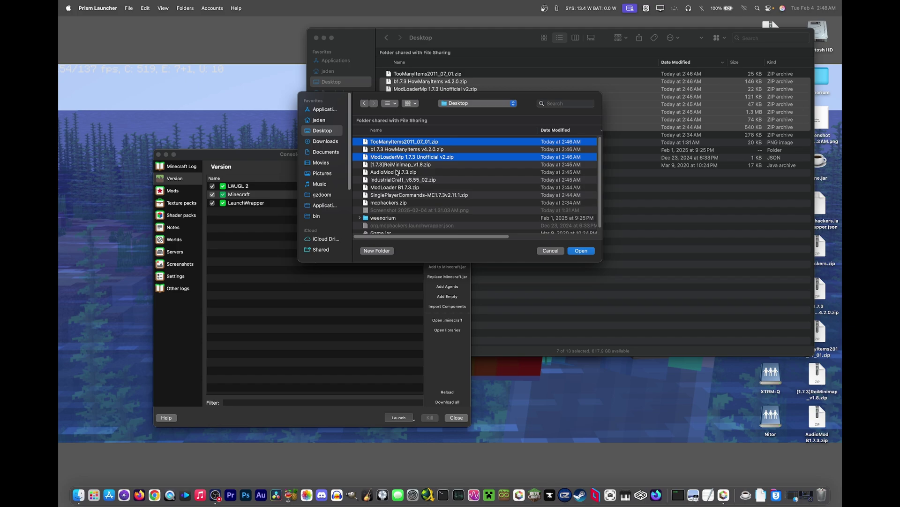
{"action": "left_click", "coordinate": [418, 158], "text": "super"}
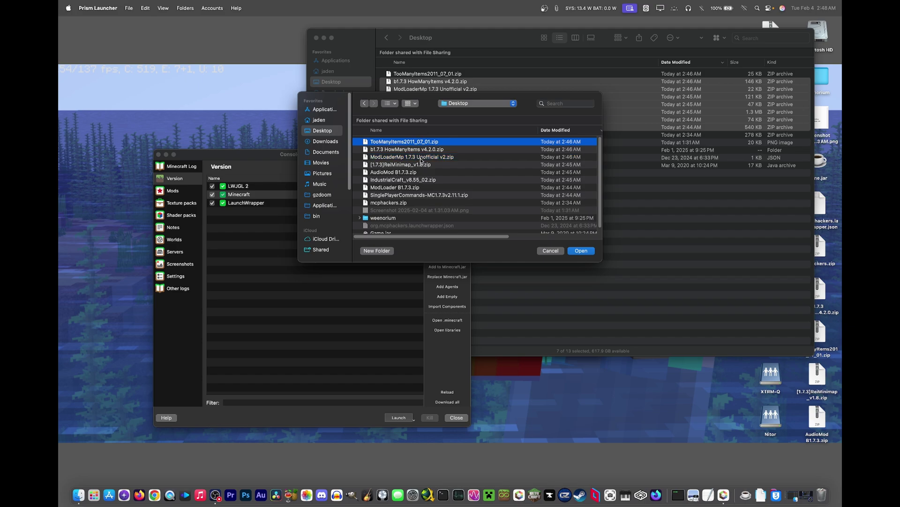
{"action": "left_click", "coordinate": [403, 164], "text": "super"}
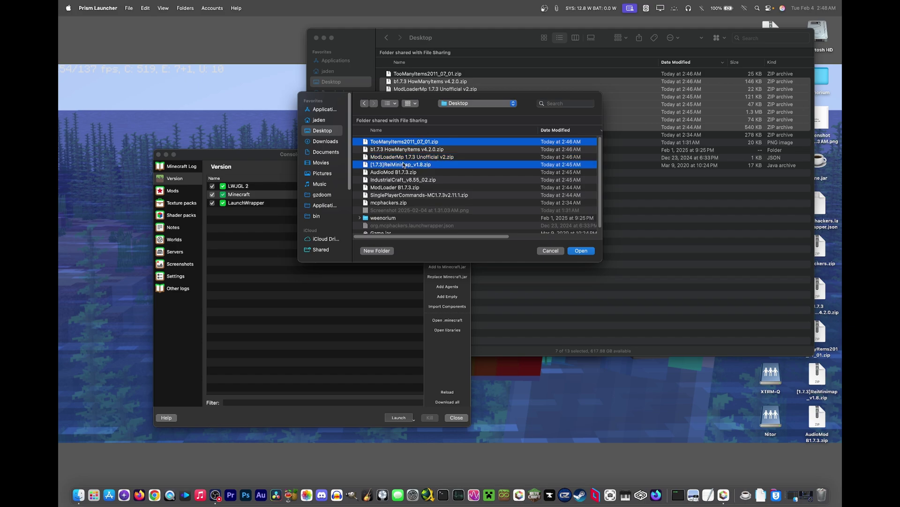
{"action": "left_click", "coordinate": [393, 172], "text": "super"}
{"action": "left_click", "coordinate": [406, 180], "text": "super"}
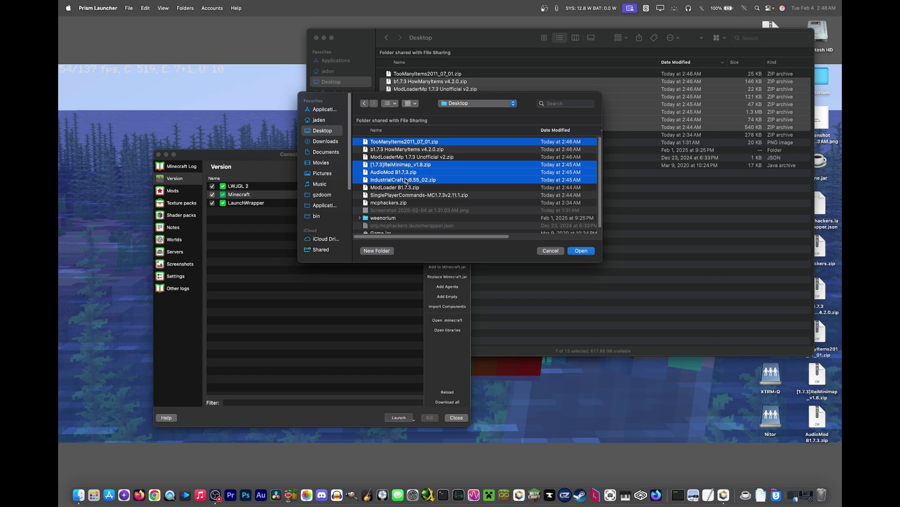
{"action": "left_click", "coordinate": [395, 188], "text": "super"}
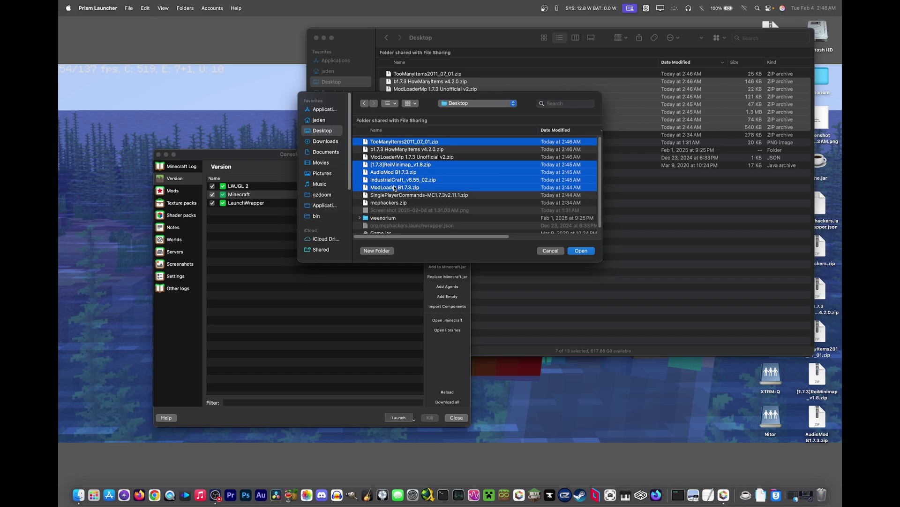
{"action": "left_click", "coordinate": [379, 196], "text": "super"}
{"action": "key", "text": "Return"}
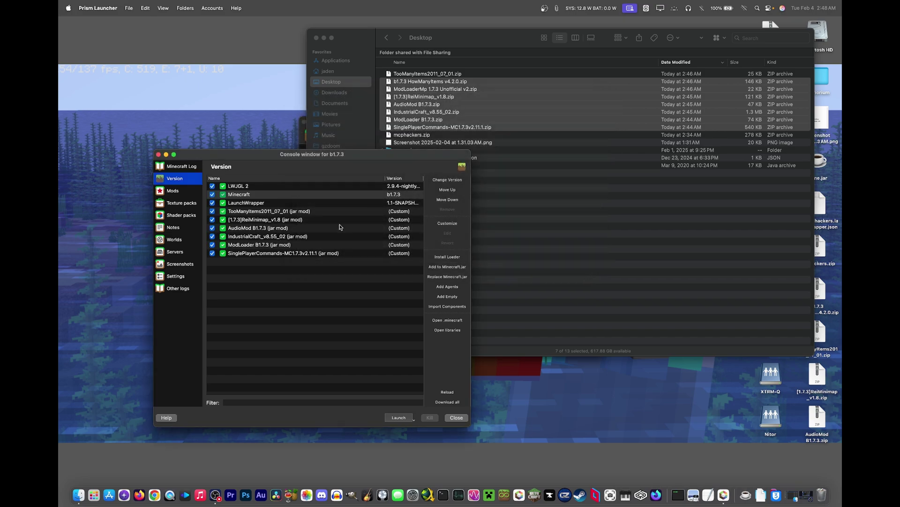
- Move the ModLoader B1.7.3 jar mod directly below LaunchWrapper and the AudioMod B1.7.3 jar mod directly below ModLoader
{"action": "left_click", "coordinate": [313, 245]}
{"action": "left_click", "coordinate": [446, 189]}
{"action": "left_click", "coordinate": [447, 190]}
{"action": "left_click", "coordinate": [446, 189]}
{"action": "left_click", "coordinate": [447, 189]}
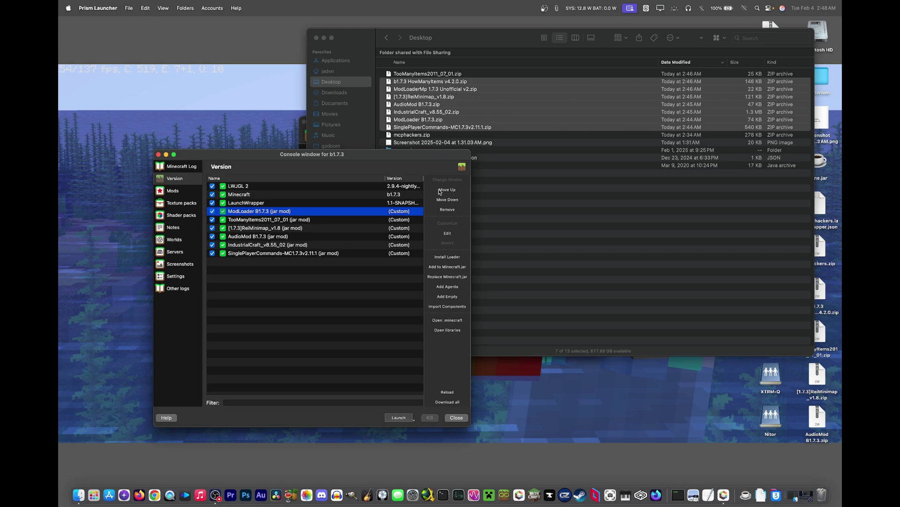
{"action": "left_click", "coordinate": [441, 190]}
{"action": "left_click", "coordinate": [441, 190]}
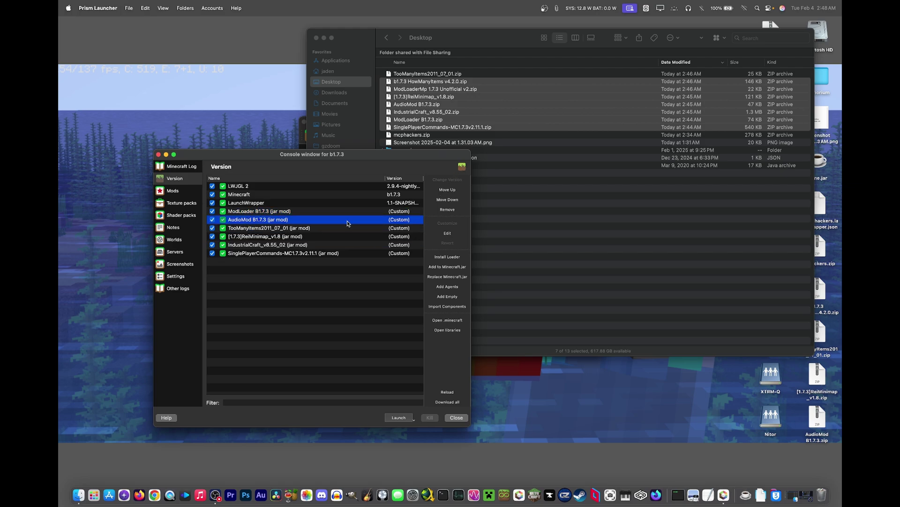
- Move the TooManyItems2011_07_01 jar mod down to the end of the component list and select IndustrialCraft_v8.55_02
{"action": "left_click", "coordinate": [281, 229]}
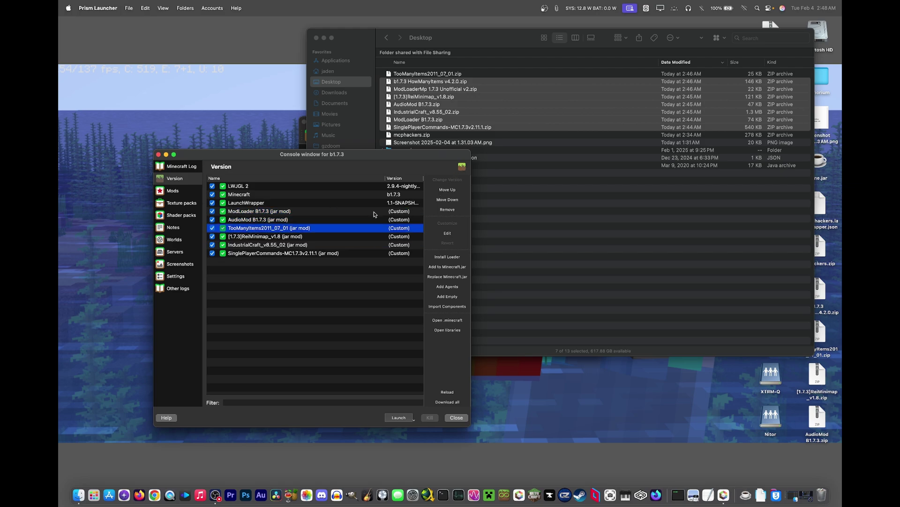
{"action": "left_click", "coordinate": [458, 201]}
{"action": "left_click", "coordinate": [458, 200]}
{"action": "left_click", "coordinate": [457, 200]}
{"action": "left_click", "coordinate": [282, 236]}
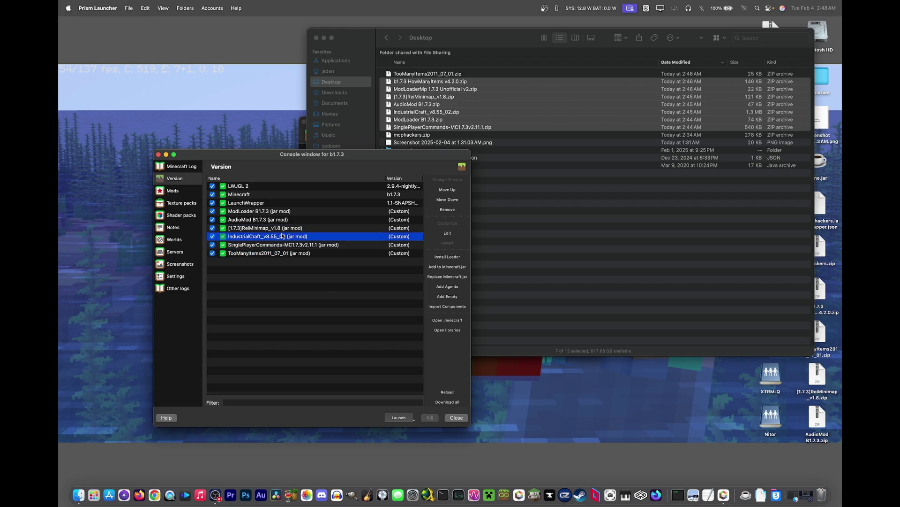
- Launch the b1.7.3 instance and try to create a new single-player world, entering zg in its name
{"action": "left_click", "coordinate": [400, 418]}
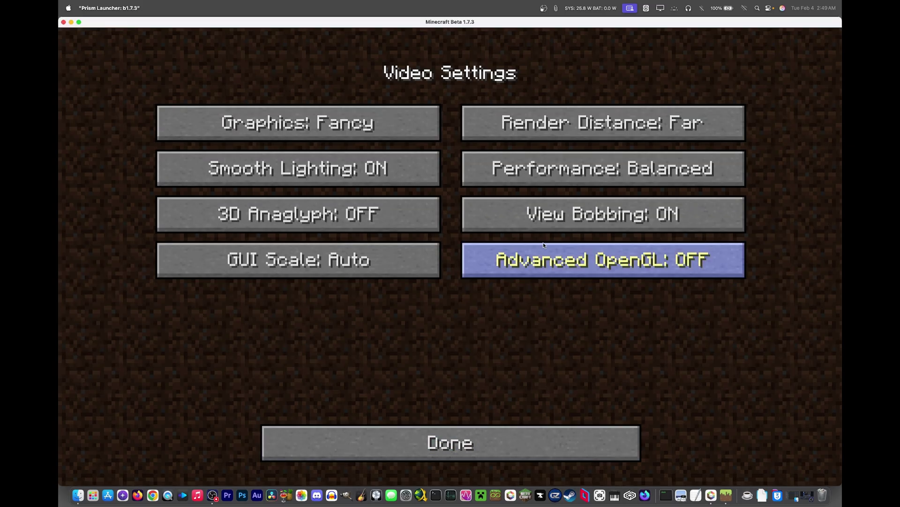
{"action": "left_click", "coordinate": [355, 450]}
{"action": "left_click", "coordinate": [478, 255]}
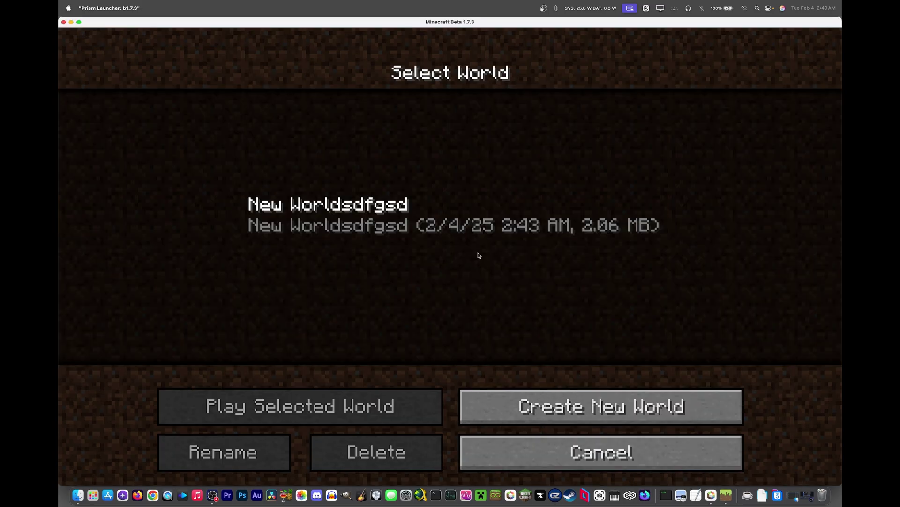
{"action": "left_click", "coordinate": [601, 404]}
{"action": "type", "text": "zg"}
{"action": "left_click", "coordinate": [431, 362]}
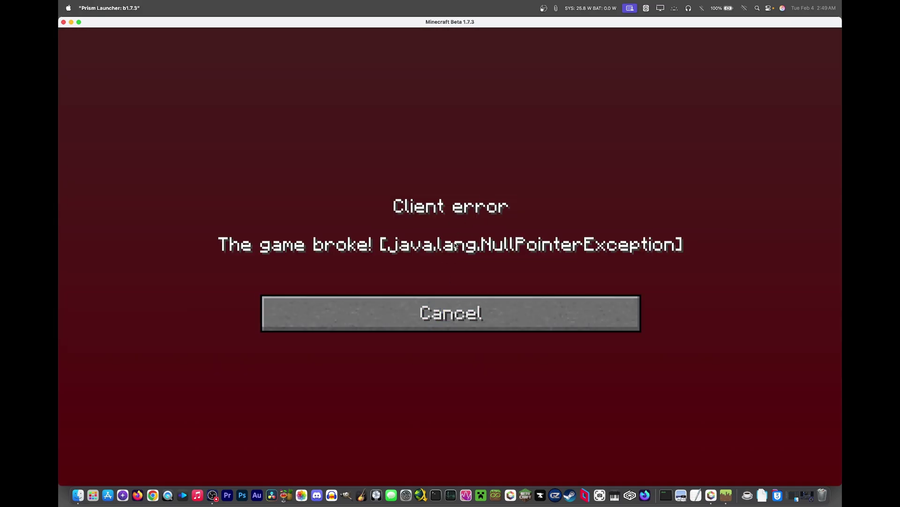
{"action": "left_click", "coordinate": [432, 312]}
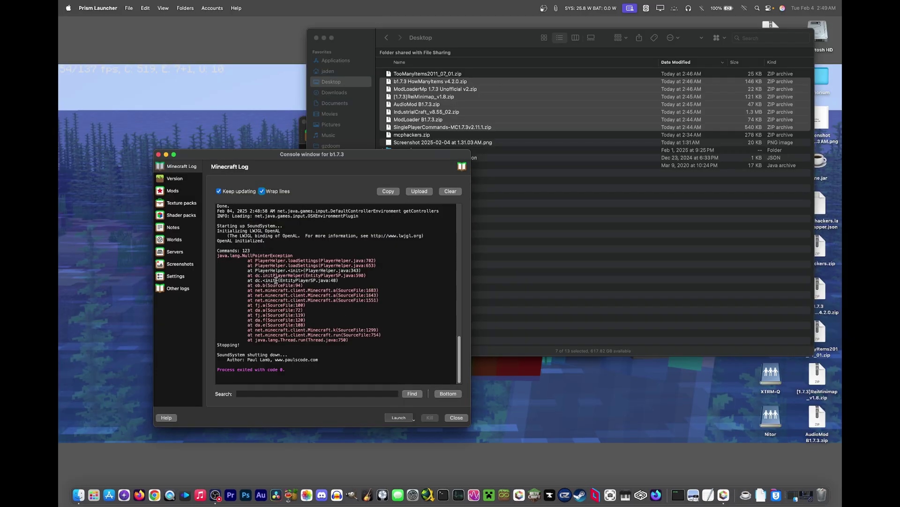
- Disable the ModLoader, AudioMod, ReiMinimap, IndustrialCraft and TooManyItems jar mods, keeping SinglePlayerCommands enabled, and relaunch the instance
{"action": "left_click", "coordinate": [155, 182]}
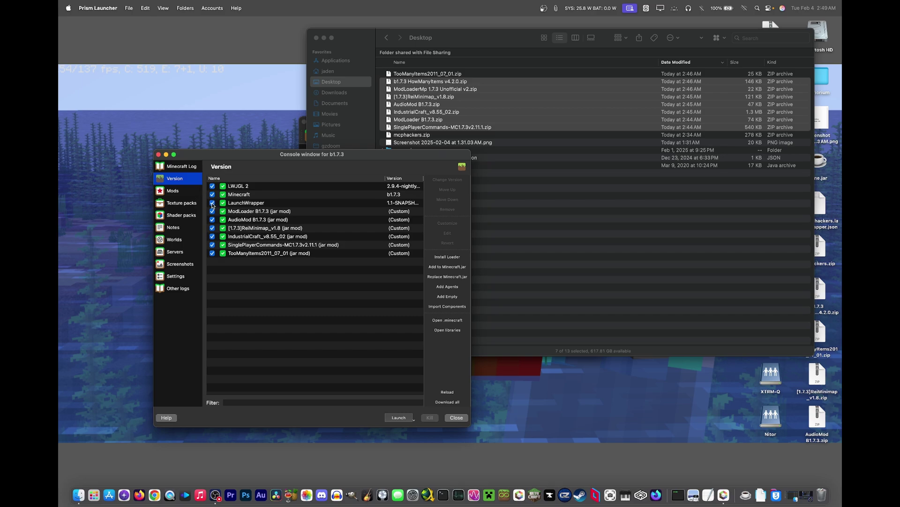
{"action": "left_click", "coordinate": [212, 229]}
{"action": "left_click", "coordinate": [212, 219]}
{"action": "left_click", "coordinate": [212, 211]}
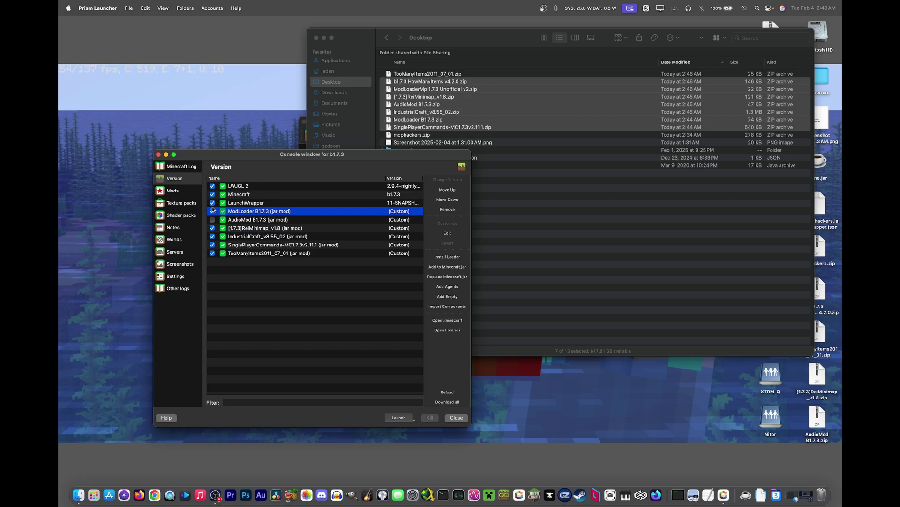
{"action": "left_click", "coordinate": [211, 229]}
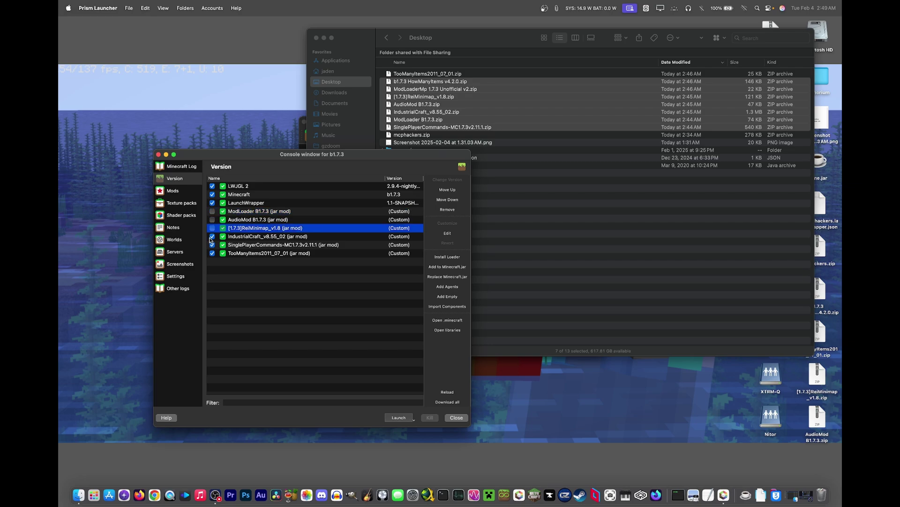
{"action": "left_click", "coordinate": [212, 253]}
{"action": "left_click", "coordinate": [399, 417]}
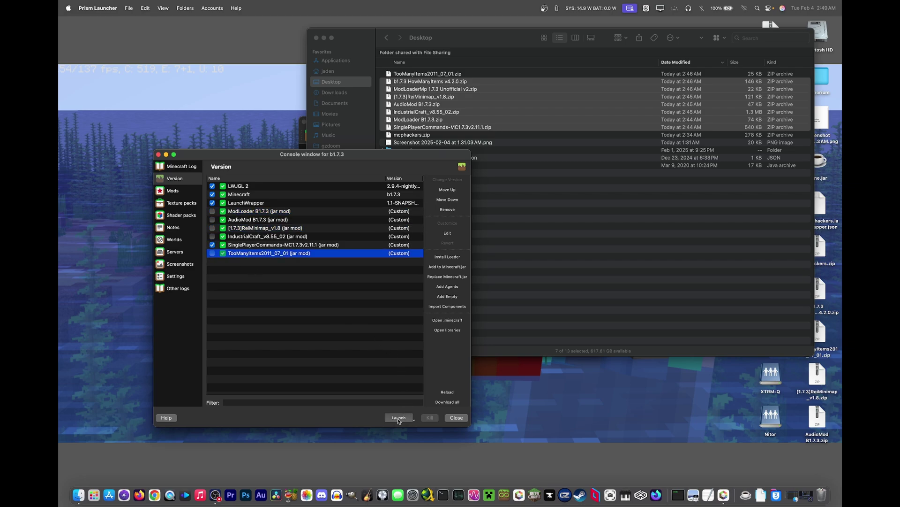
- Try to load the existing single-player world in the enlarged game window, dismiss the resulting screen and quit the game
{"action": "key", "text": "ctrl+alt+Return"}
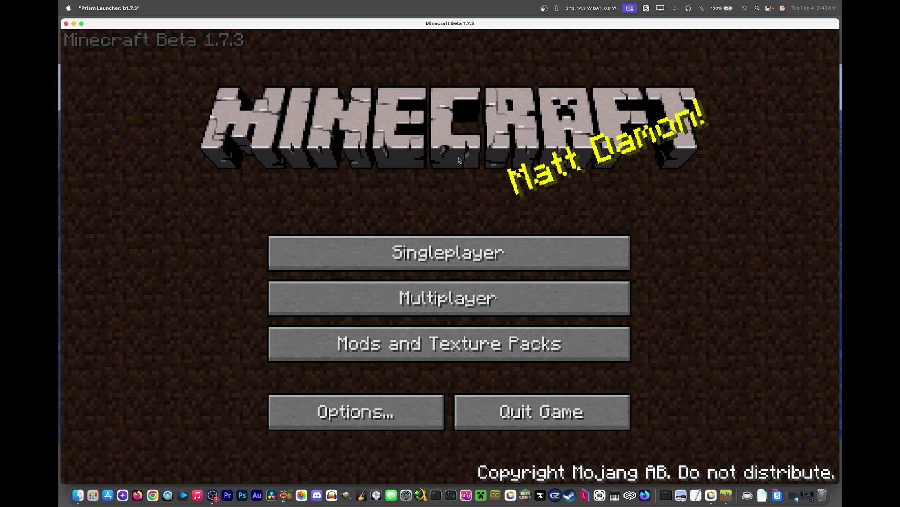
{"action": "left_click", "coordinate": [423, 244]}
{"action": "double_click", "coordinate": [451, 207]}
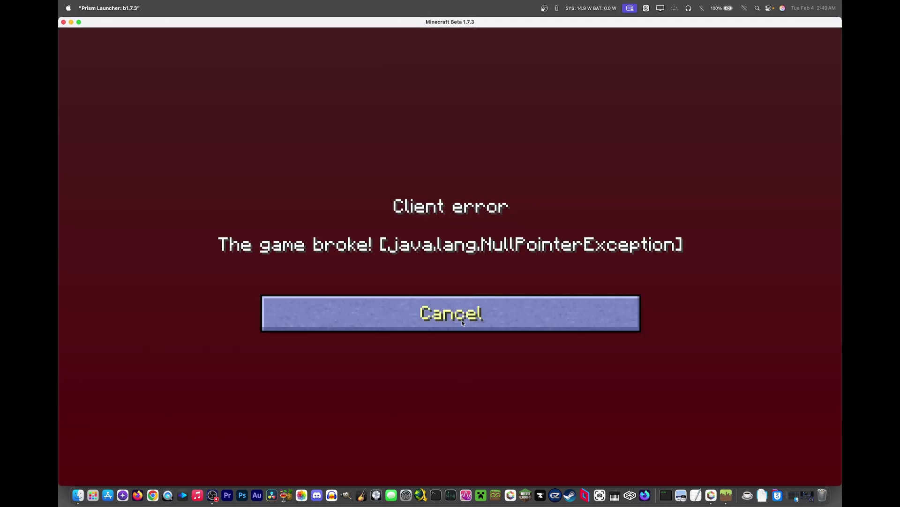
{"action": "left_click", "coordinate": [462, 317]}
{"action": "left_click", "coordinate": [506, 426]}
- Disable the SinglePlayerCommands jar mod and enable the ModLoader, AudioMod, ReiMinimap, IndustrialCraft and TooManyItems jar mods
{"action": "left_click", "coordinate": [179, 191]}
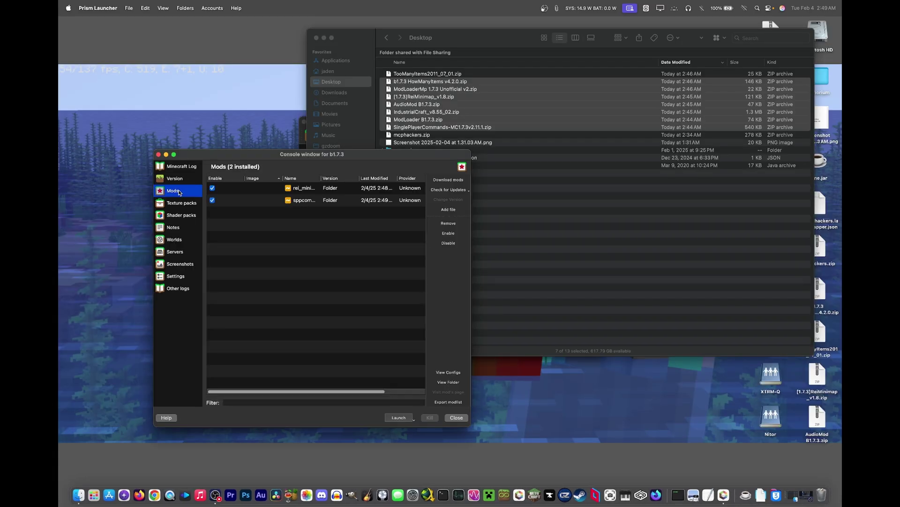
{"action": "left_click", "coordinate": [186, 181]}
{"action": "left_click", "coordinate": [186, 190]}
{"action": "left_click", "coordinate": [186, 180]}
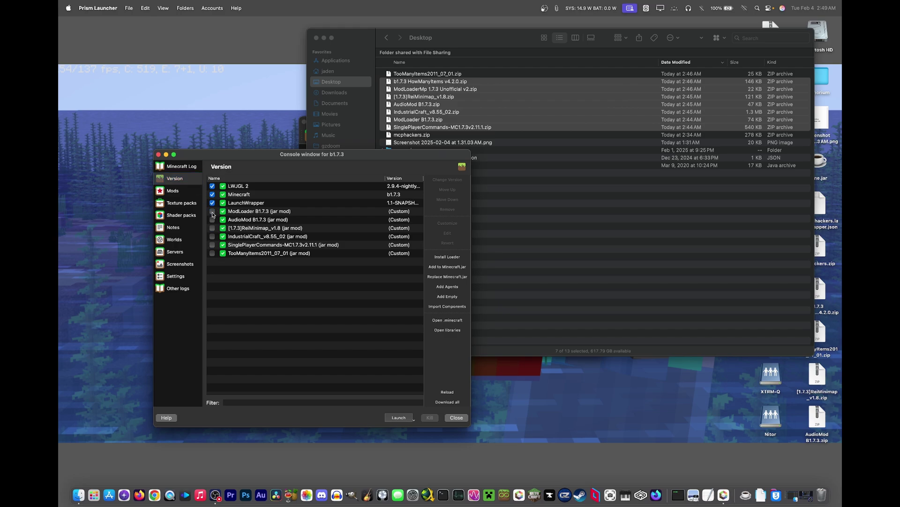
{"action": "left_click", "coordinate": [212, 212]}
{"action": "left_click", "coordinate": [212, 220]}
{"action": "left_click", "coordinate": [212, 228]}
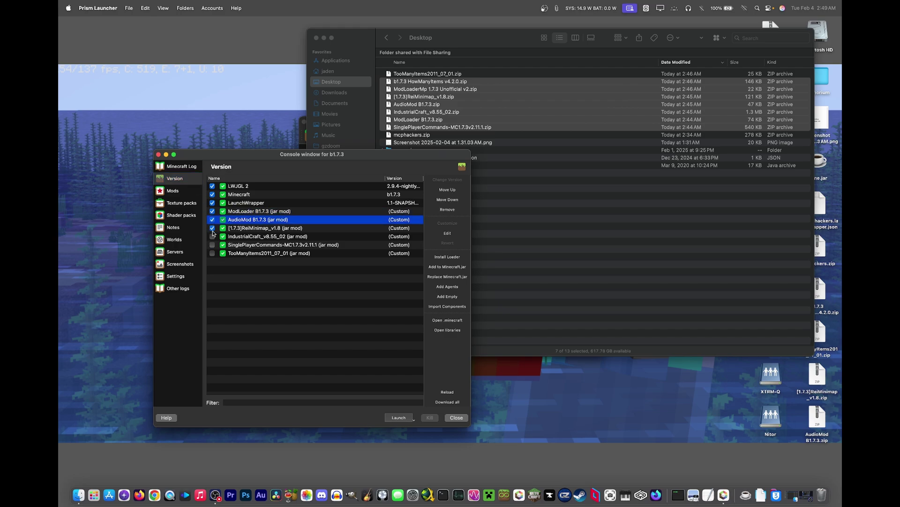
{"action": "left_click", "coordinate": [212, 237]}
{"action": "left_click", "coordinate": [212, 253]}
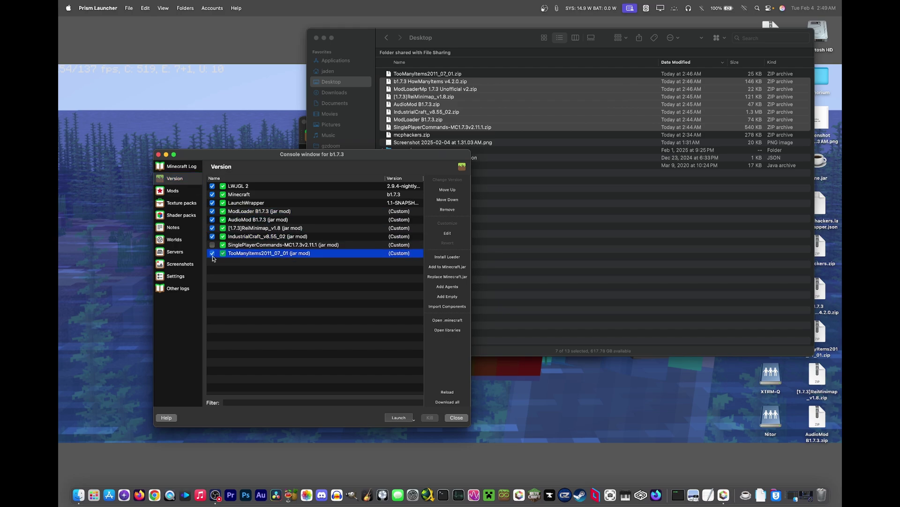
- Relaunch the b1.7.3 instance and load the single-player world New Worldzgds
{"action": "left_click", "coordinate": [399, 418]}
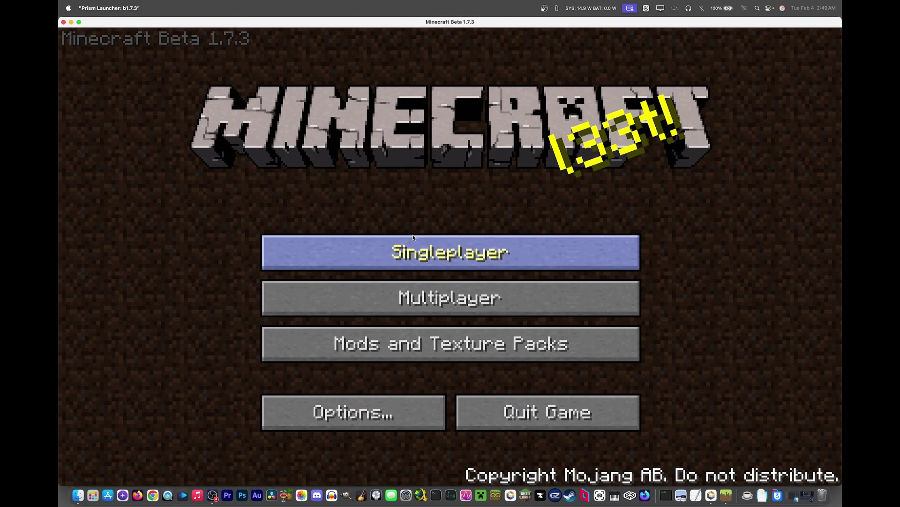
{"action": "left_click", "coordinate": [450, 251]}
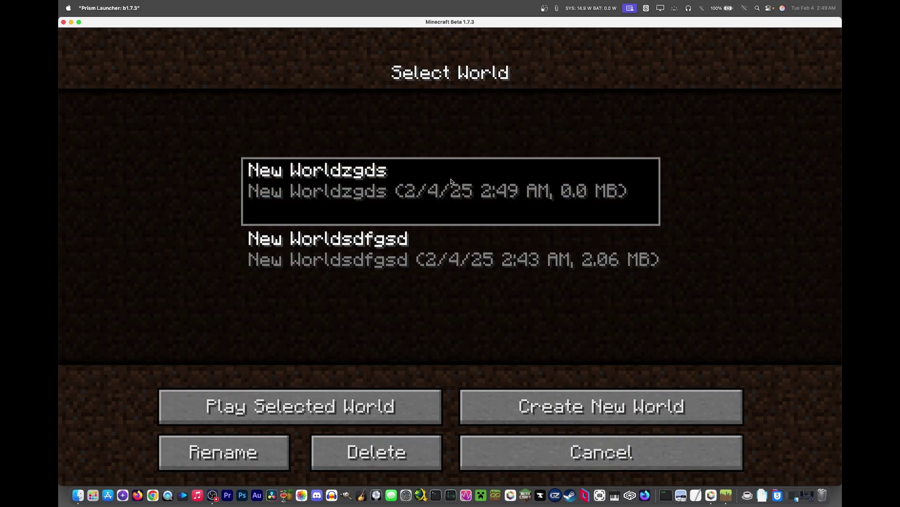
{"action": "double_click", "coordinate": [451, 181]}
- Look through all TooManyItems item pages in the inventory for IndustrialCraft items, save the world and quit the game
{"action": "key", "text": "e"}
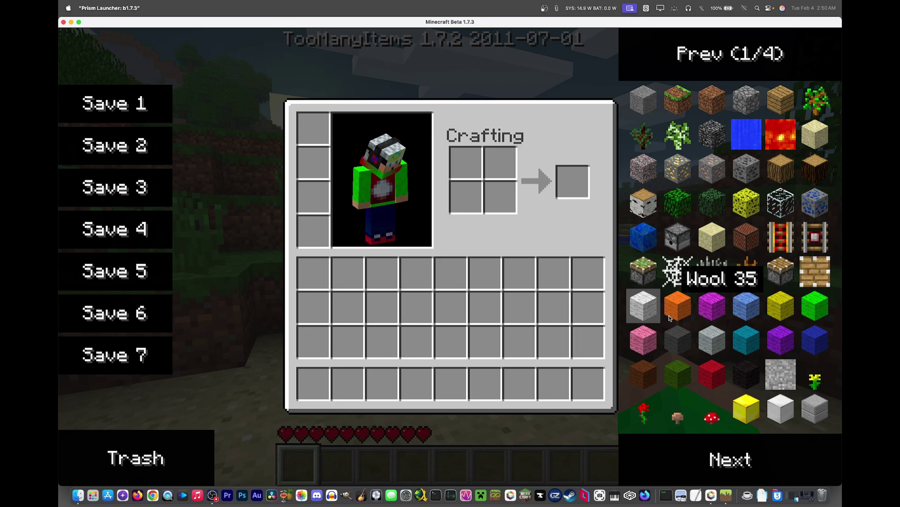
{"action": "left_click", "coordinate": [665, 449]}
{"action": "left_click", "coordinate": [665, 449]}
{"action": "left_click", "coordinate": [665, 449]}
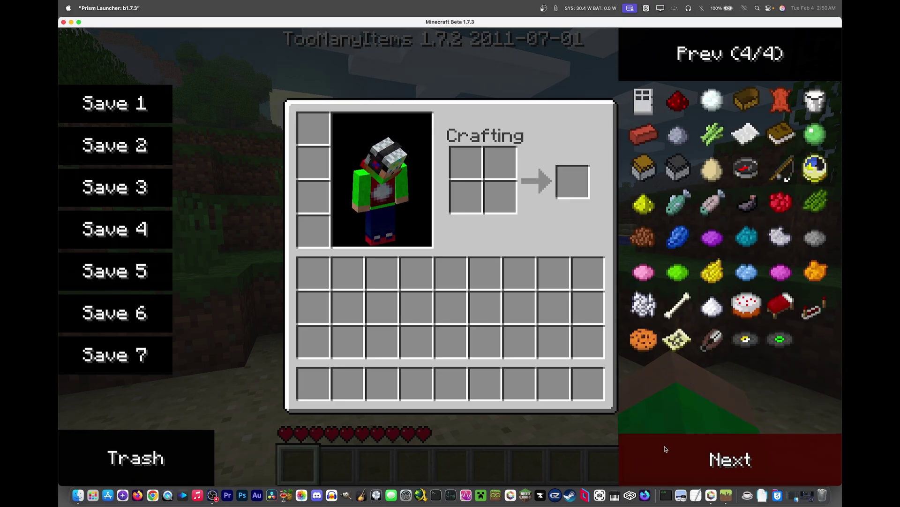
{"action": "left_click", "coordinate": [701, 67]}
{"action": "left_click", "coordinate": [701, 67]}
{"action": "left_click", "coordinate": [701, 67]}
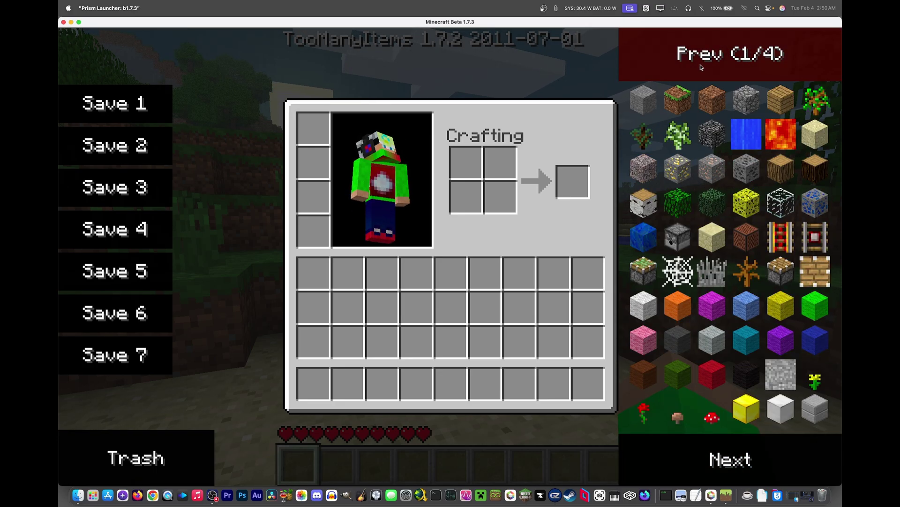
{"action": "key", "text": "e"}
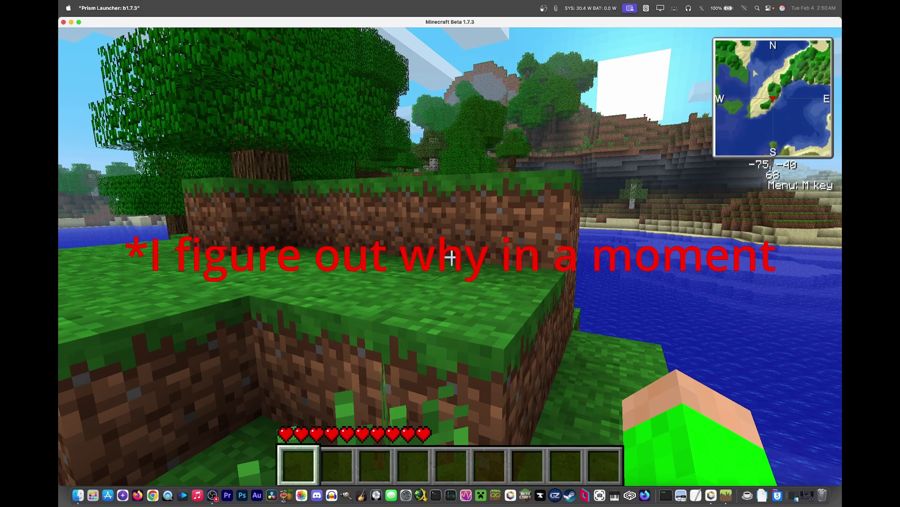
{"action": "key", "text": "Escape"}
{"action": "left_click", "coordinate": [443, 355]}
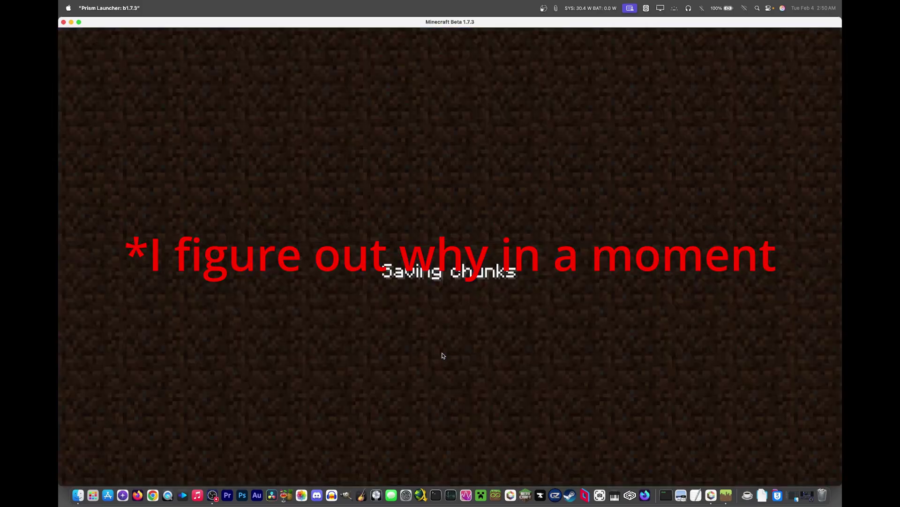
{"action": "left_click", "coordinate": [480, 399]}
- Remove the TooManyItems2011_07_01 jar mod and add b1.7.3 HowManyItems v4.2.0.zip from the Desktop as a jar mod
{"action": "left_click", "coordinate": [175, 178]}
{"action": "left_click", "coordinate": [255, 254]}
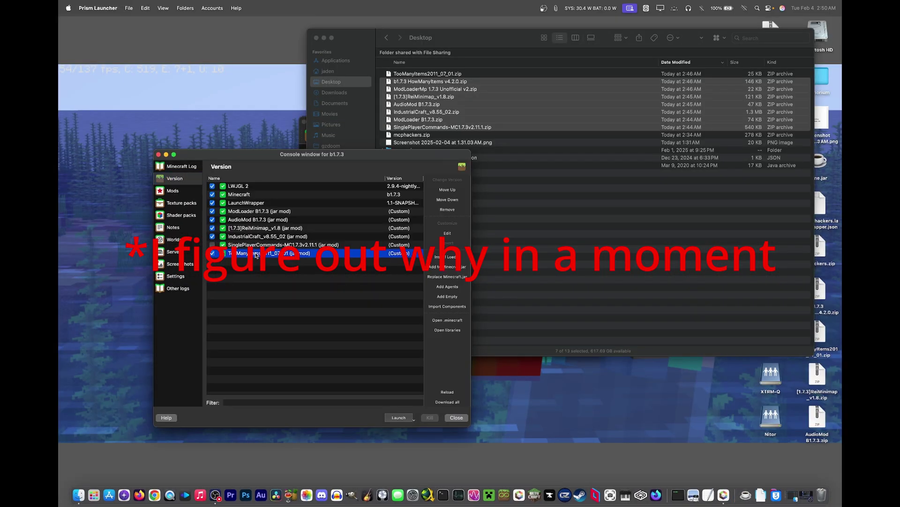
{"action": "left_click", "coordinate": [437, 210]}
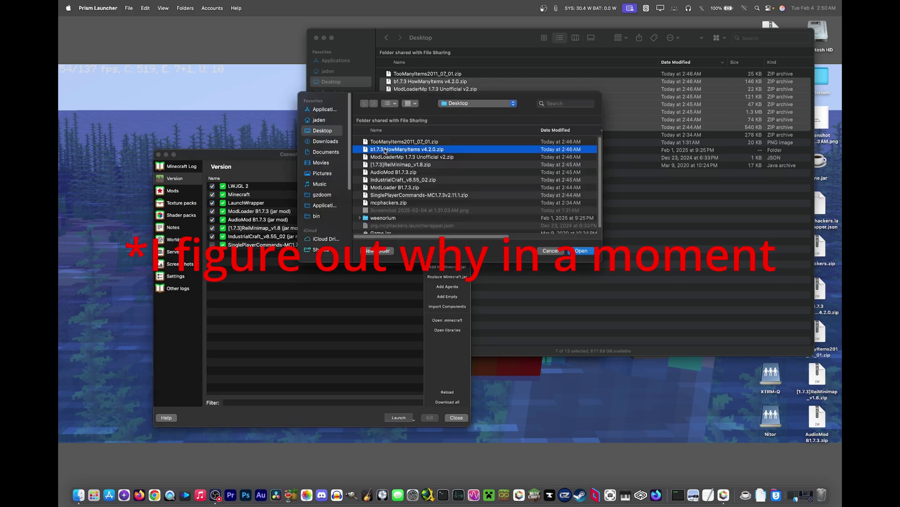
{"action": "key", "text": "Return"}
- Launch the instance with HowManyItems, enlarge the game window and load the first listed single-player world
{"action": "left_click", "coordinate": [391, 418]}
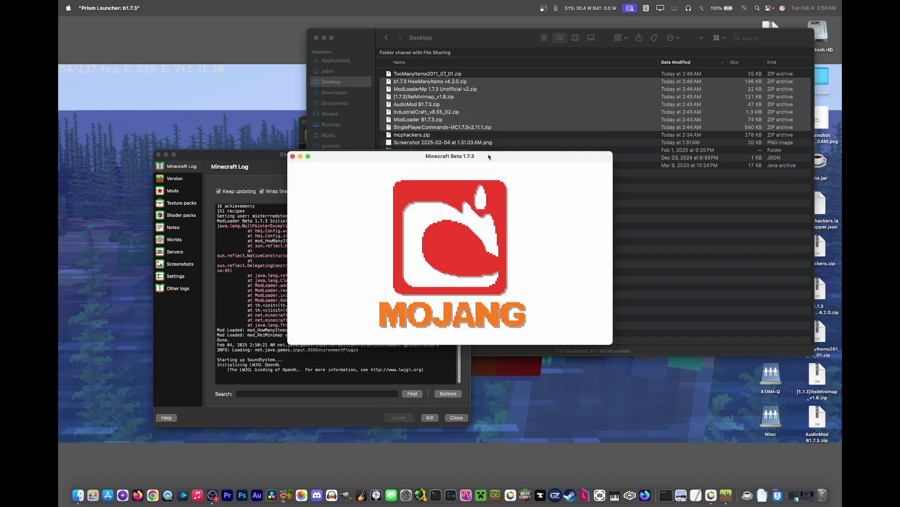
{"action": "double_click", "coordinate": [488, 158]}
{"action": "left_click", "coordinate": [433, 253]}
{"action": "double_click", "coordinate": [441, 189]}
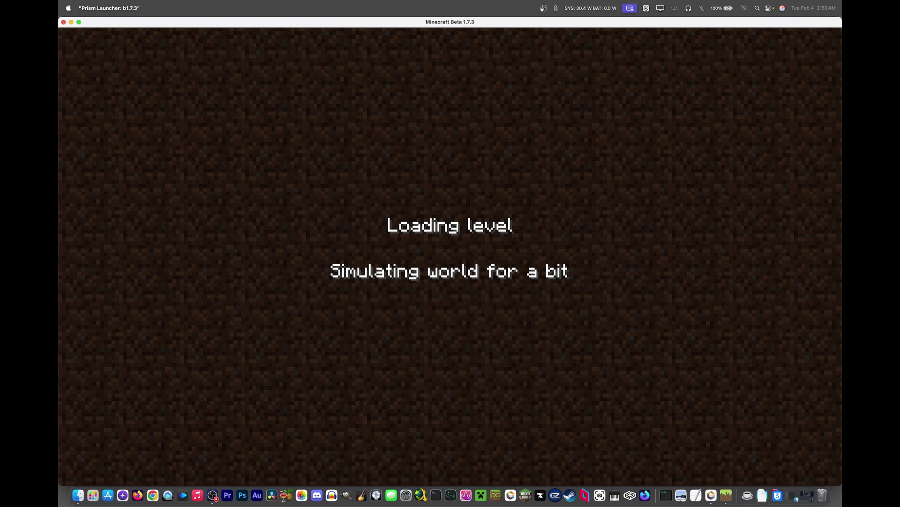
- Page through the HowManyItems item list in the inventory, save the world and quit the game
{"action": "key", "text": "e"}
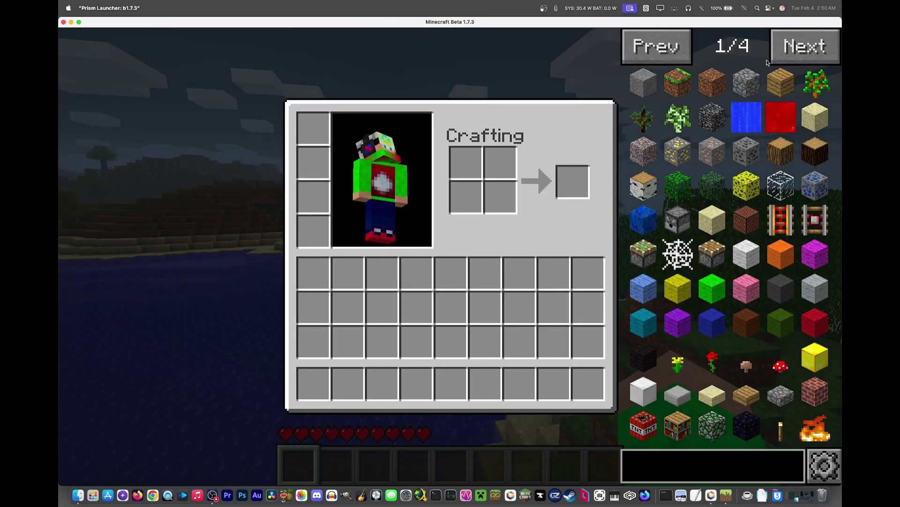
{"action": "left_click", "coordinate": [794, 55]}
{"action": "left_click", "coordinate": [793, 54]}
{"action": "left_click", "coordinate": [794, 54]}
{"action": "key", "text": "e"}
{"action": "key", "text": "Escape"}
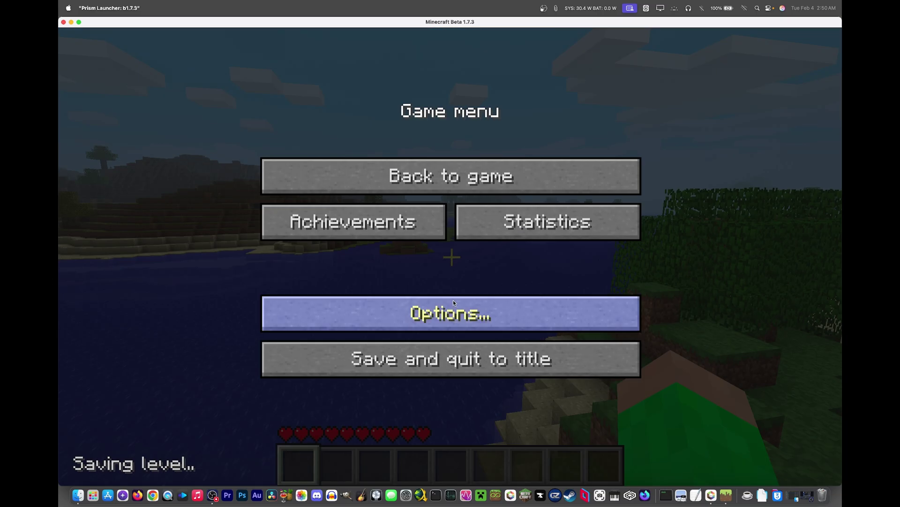
{"action": "left_click", "coordinate": [440, 358]}
{"action": "left_click", "coordinate": [548, 412]}
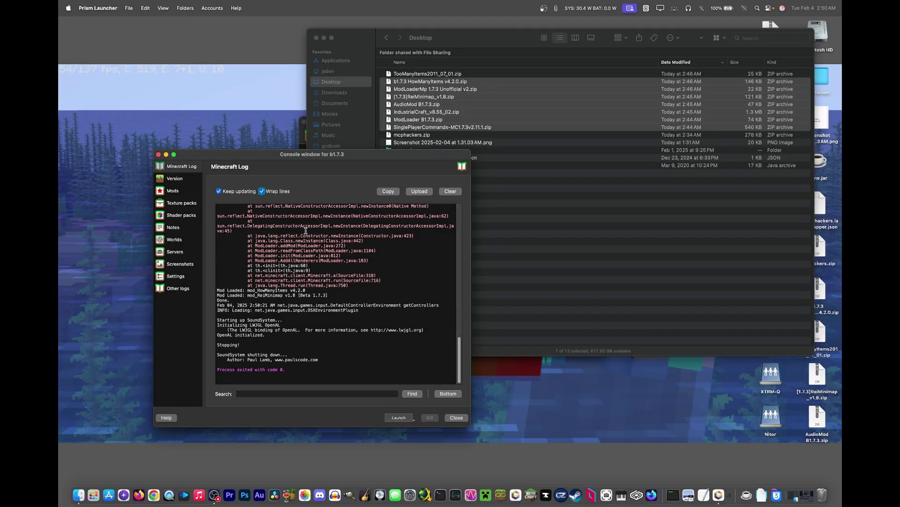
- Add IndustrialCraft_v8.55_02.zip from the Desktop to the instance's regular mods list
{"action": "left_click", "coordinate": [191, 187]}
{"action": "left_click", "coordinate": [261, 236]}
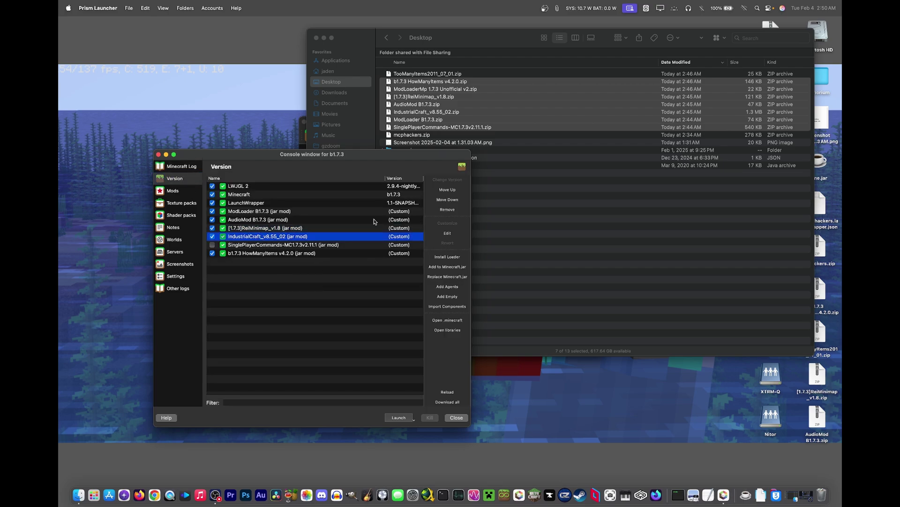
{"action": "left_click", "coordinate": [174, 192]}
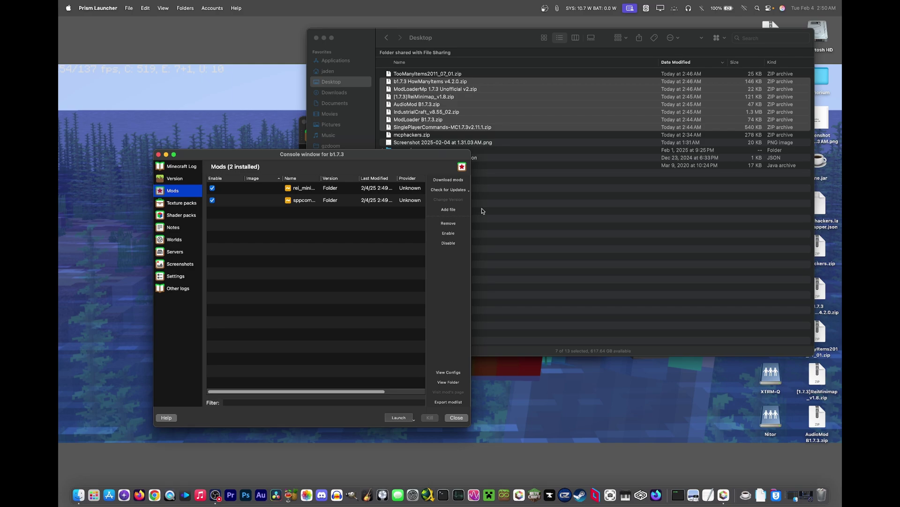
{"action": "left_click", "coordinate": [448, 210]}
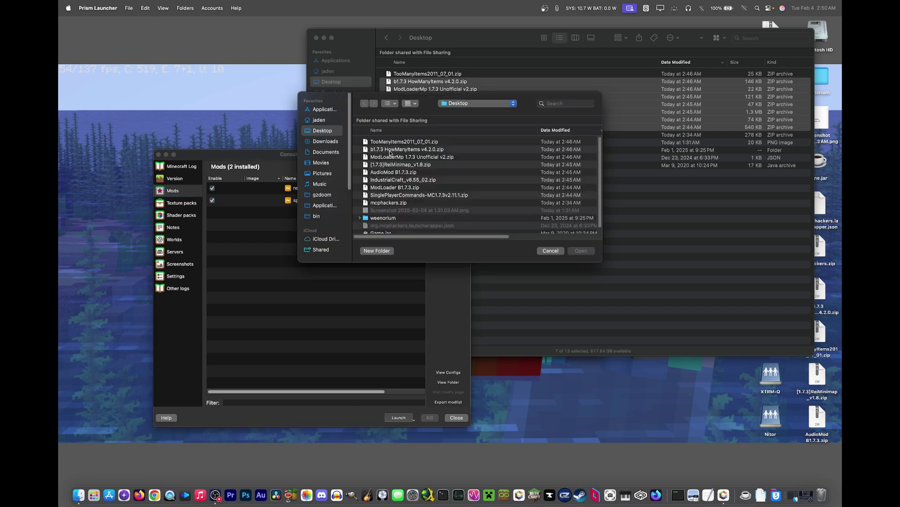
{"action": "double_click", "coordinate": [397, 180]}
- Remove the IndustrialCraft_v8.55_02 jar mod from the component list and check the instance's regular mods list
{"action": "left_click", "coordinate": [174, 179]}
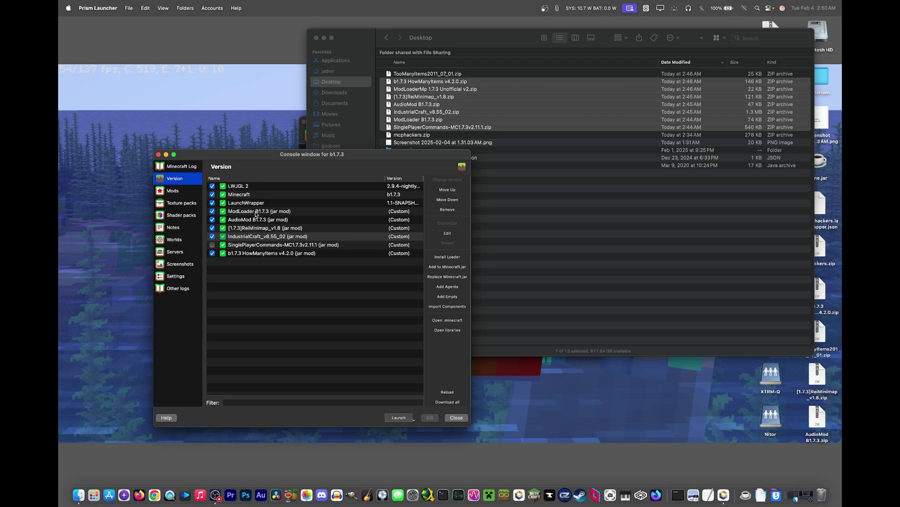
{"action": "left_click", "coordinate": [448, 210]}
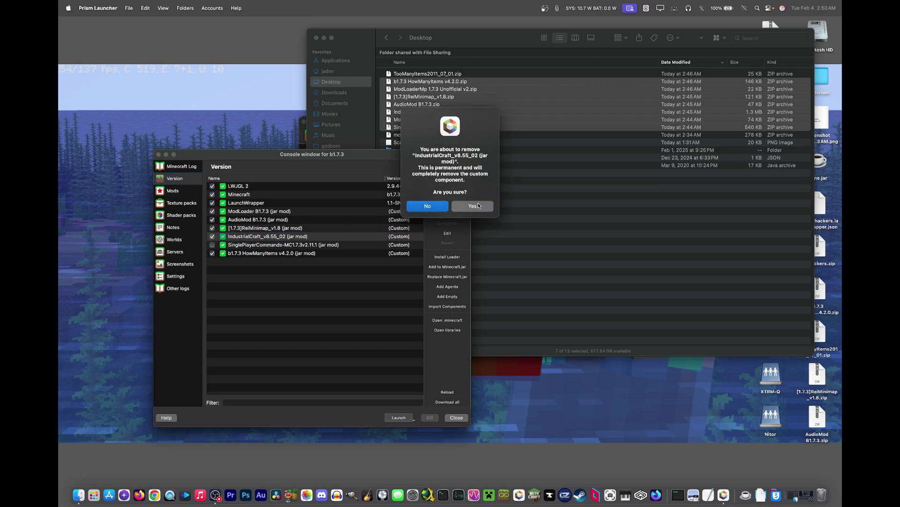
{"action": "left_click", "coordinate": [422, 205]}
{"action": "left_click", "coordinate": [199, 192]}
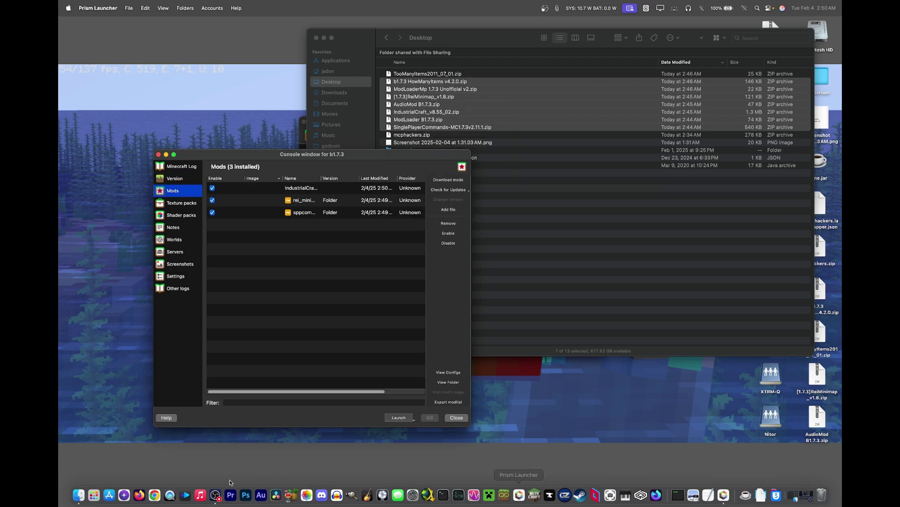
- Switch to Firefox Nightly, go to mcarchive.net, search for forge and open the Minecraft Forge mod page
{"action": "left_click", "coordinate": [655, 494]}
{"action": "type", "text": "mcarchive.net/"}
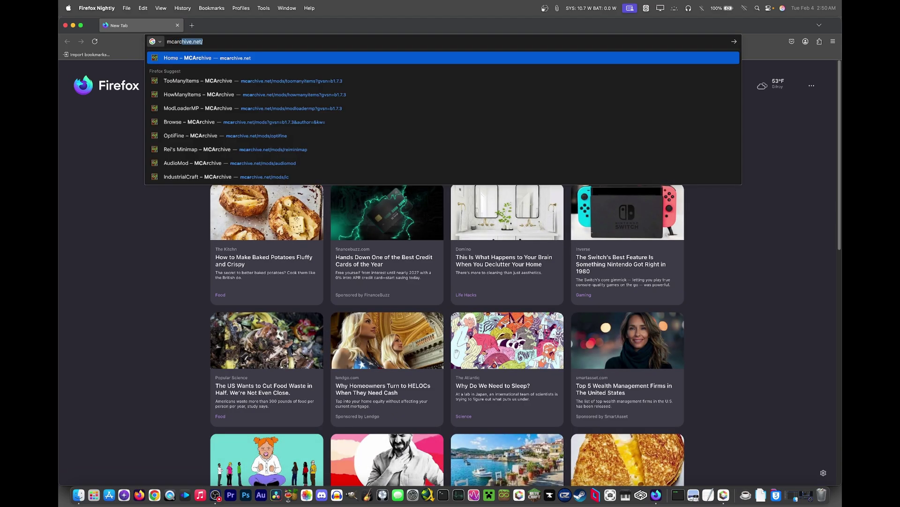
{"action": "key", "text": "Return"}
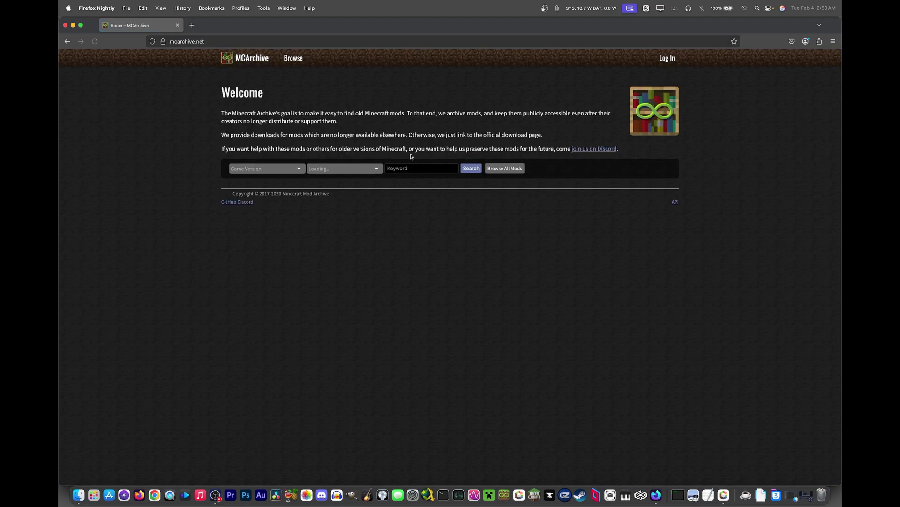
{"action": "left_click", "coordinate": [409, 166]}
{"action": "type", "text": "forge"}
{"action": "key", "text": "Return"}
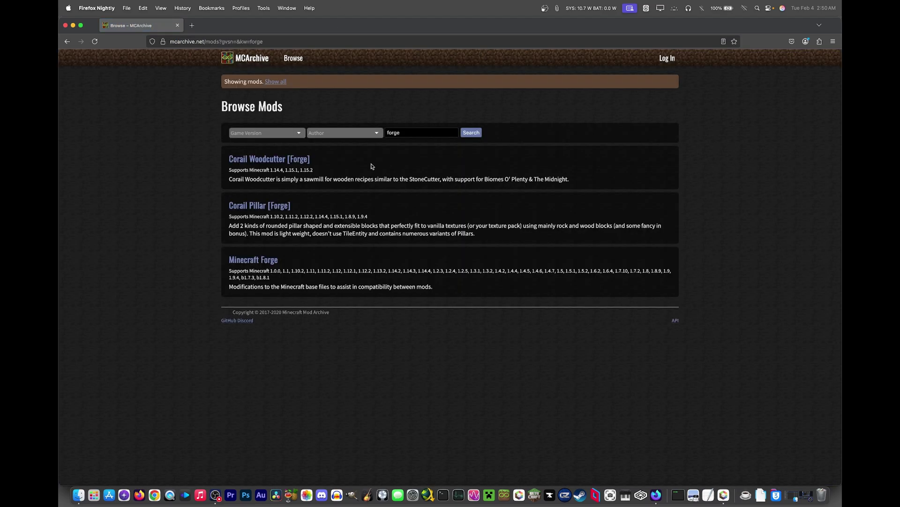
{"action": "left_click", "coordinate": [254, 260]}
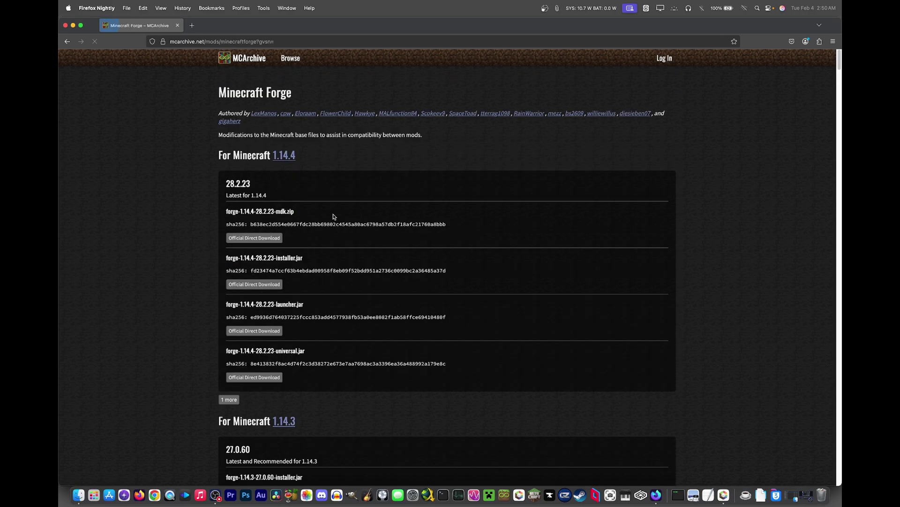
- Download minecraftforge-client-1.0.7-20110907.zip for Minecraft b1.7.3 using SourceForge's direct link
{"action": "scroll", "coordinate": [334, 216], "scroll_direction": "down", "scroll_amount": 20}
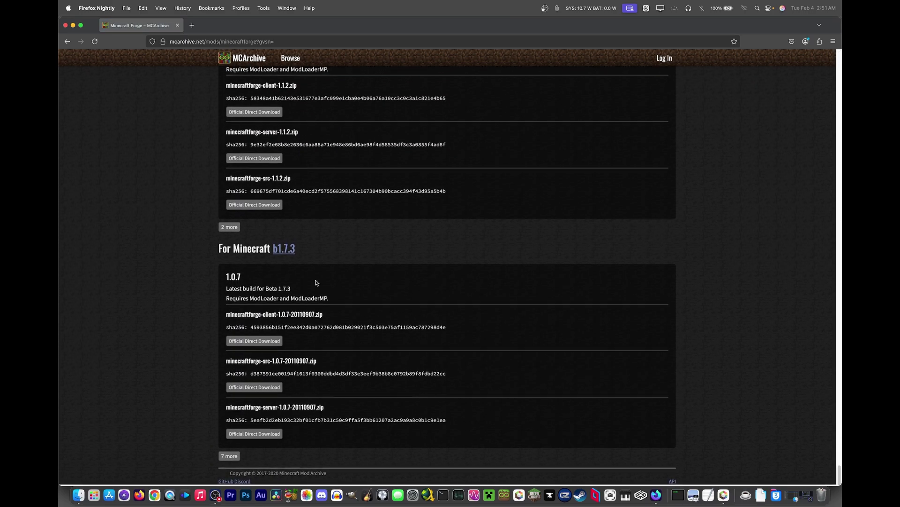
{"action": "left_click", "coordinate": [264, 343]}
{"action": "left_click", "coordinate": [323, 214]}
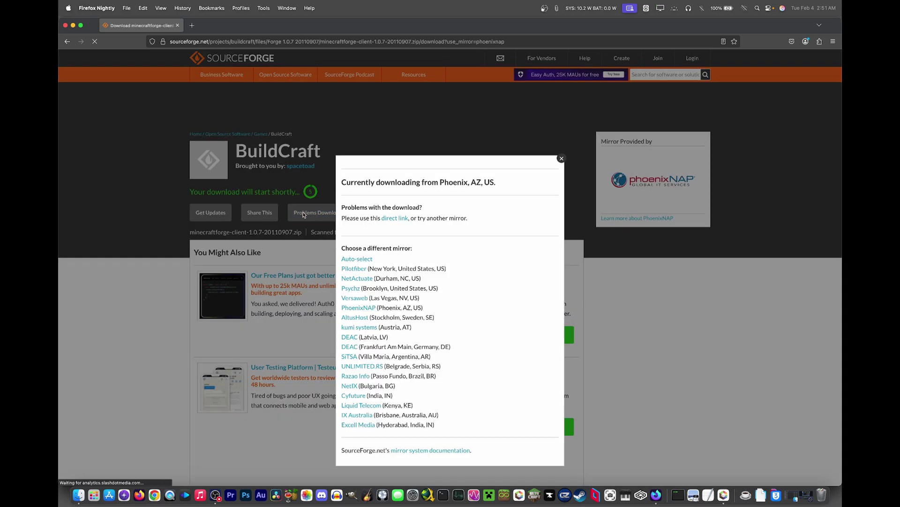
{"action": "left_click", "coordinate": [323, 214]}
{"action": "left_click", "coordinate": [343, 215]}
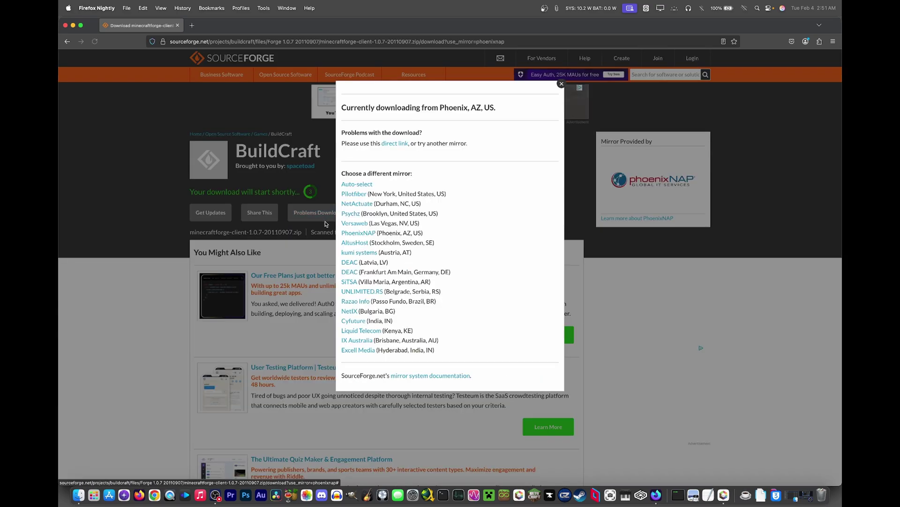
{"action": "left_click", "coordinate": [392, 143]}
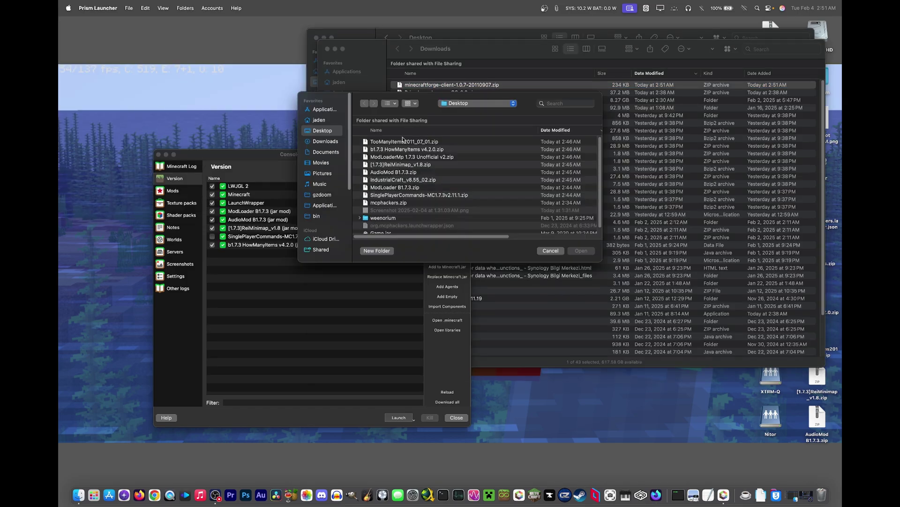
- Add minecraftforge-client-1.0.7-20110907.zip from Downloads as a jar mod and move it above ModLoader B1.7.3 in the component list
{"action": "left_click", "coordinate": [315, 142]}
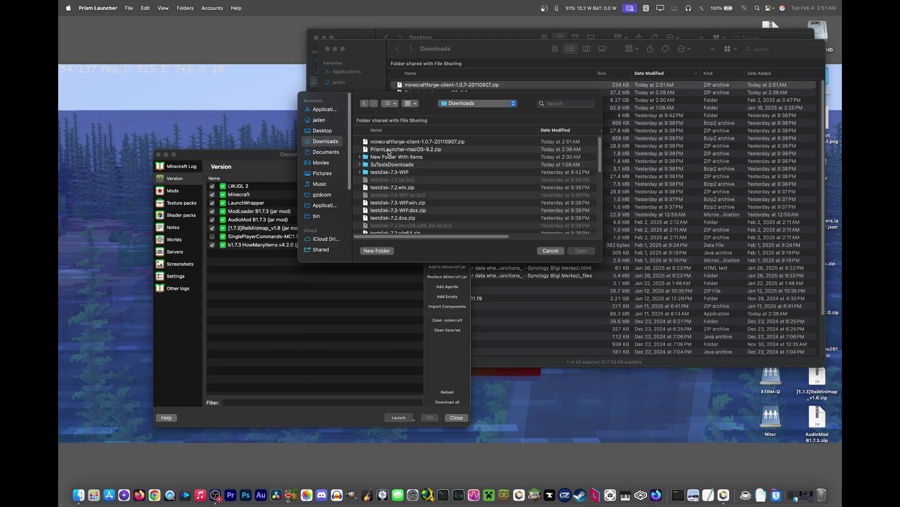
{"action": "left_click", "coordinate": [394, 142]}
{"action": "double_click", "coordinate": [393, 142]}
{"action": "left_click", "coordinate": [294, 255]}
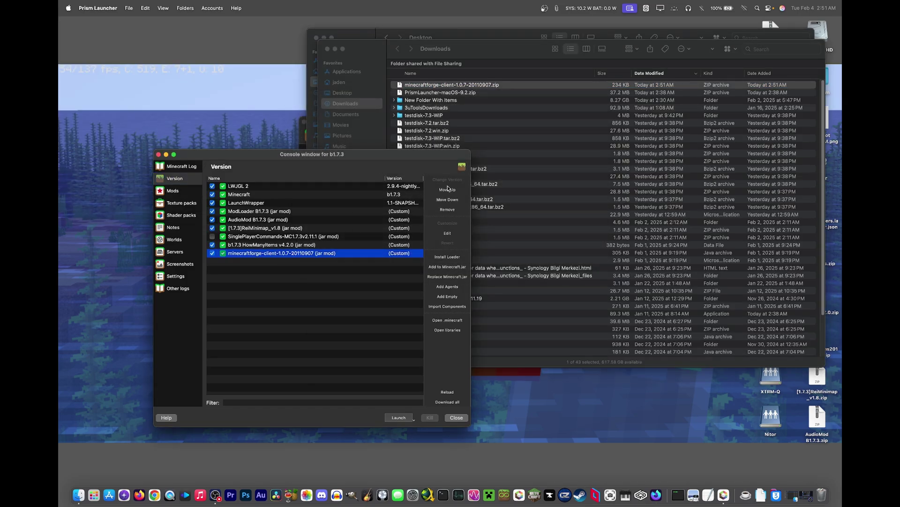
{"action": "left_click", "coordinate": [448, 190]}
{"action": "left_click", "coordinate": [448, 190]}
{"action": "left_click", "coordinate": [448, 190]}
{"action": "left_click", "coordinate": [448, 190]}
{"action": "left_click", "coordinate": [448, 190]}
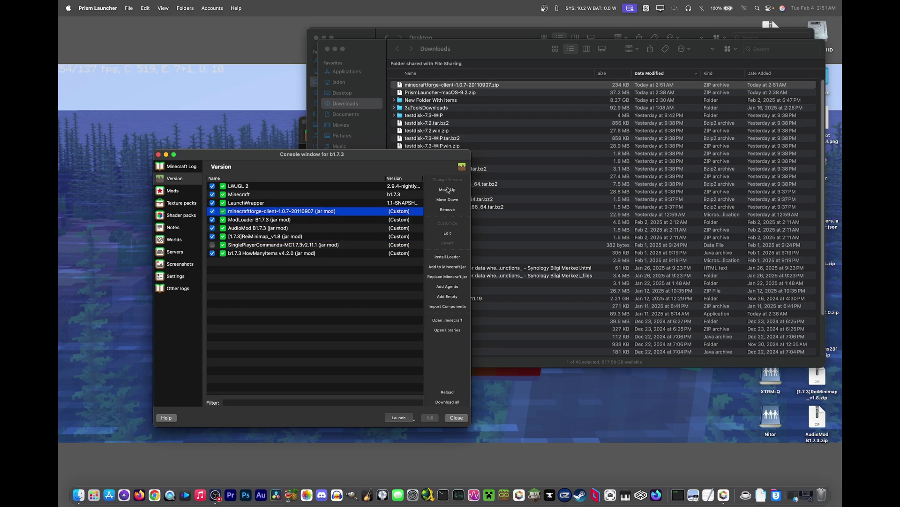
- Launch the b1.7.3 instance to test the installed mods and quit the game from its title screen
{"action": "left_click", "coordinate": [397, 418]}
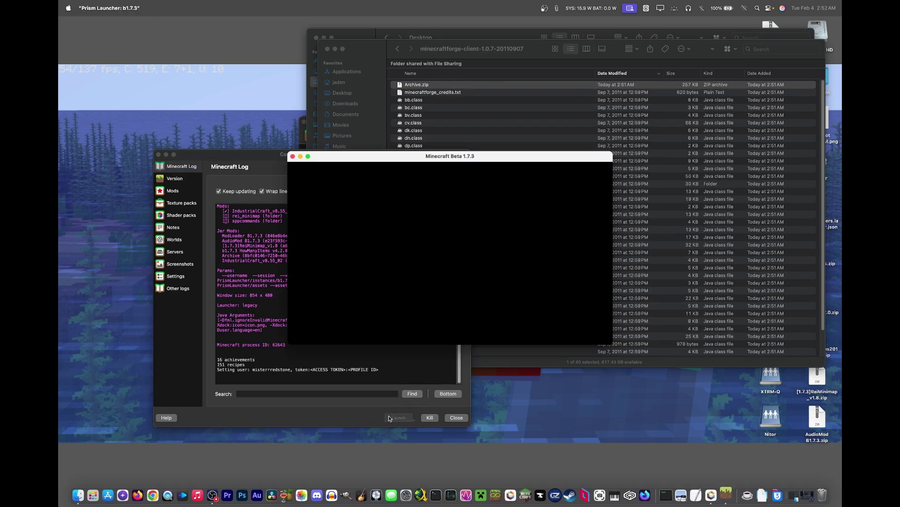
{"action": "left_click", "coordinate": [434, 294]}
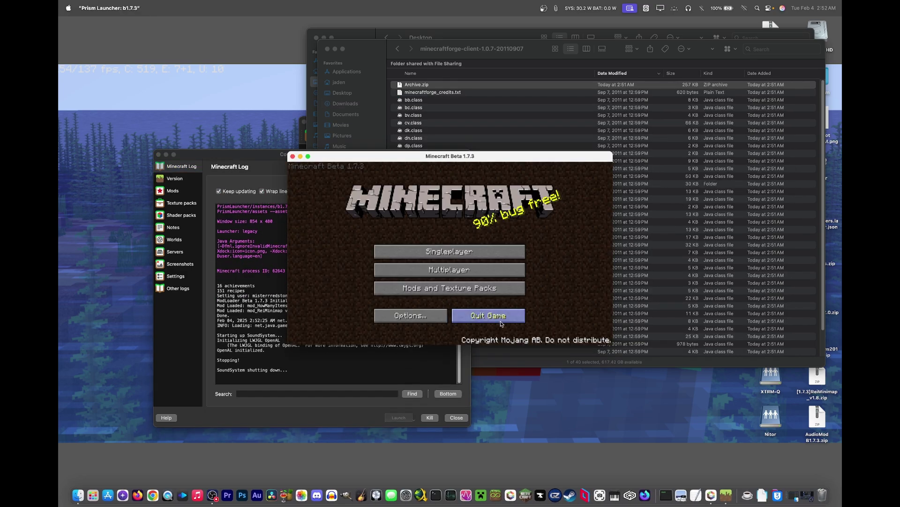
{"action": "left_click", "coordinate": [487, 316]}
- Remove the IndustrialCraft_v8.55_02 and Archive jar mods from the instance's component list
{"action": "key", "text": "Down"}
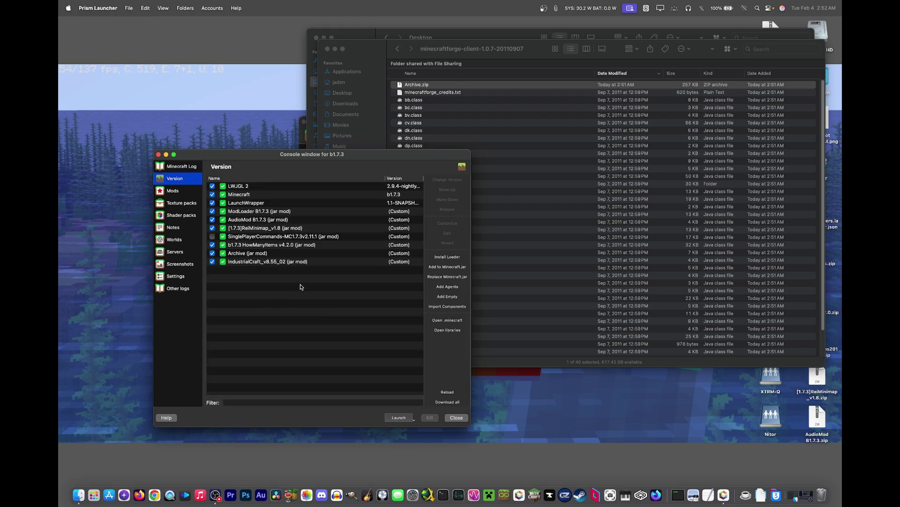
{"action": "left_click", "coordinate": [301, 262]}
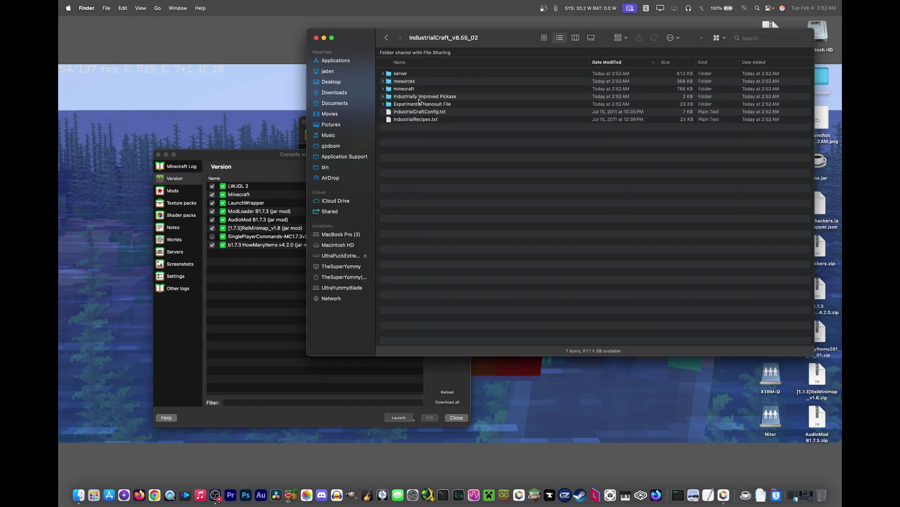
- Examine the subfolders of the extracted IndustrialCraft_v8.55_02 folder, including the class files inside its minecraft folder
{"action": "left_click", "coordinate": [423, 94]}
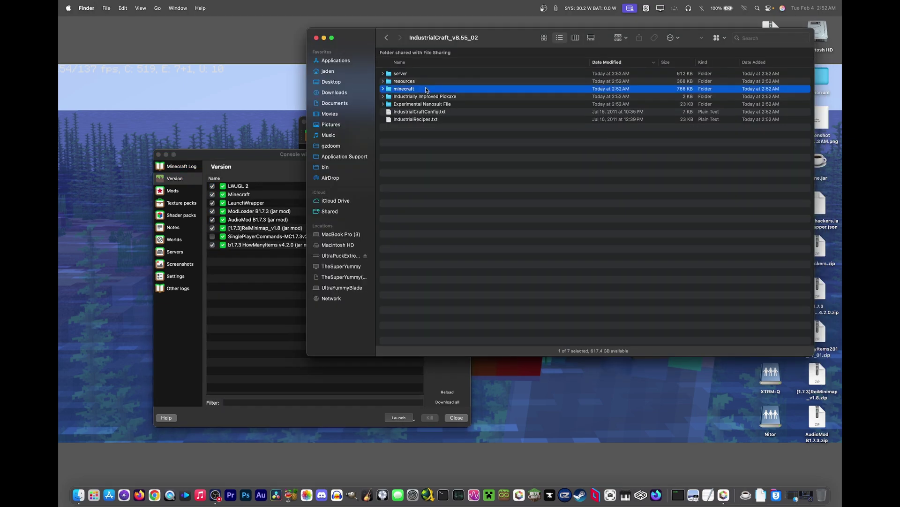
{"action": "left_click", "coordinate": [409, 174]}
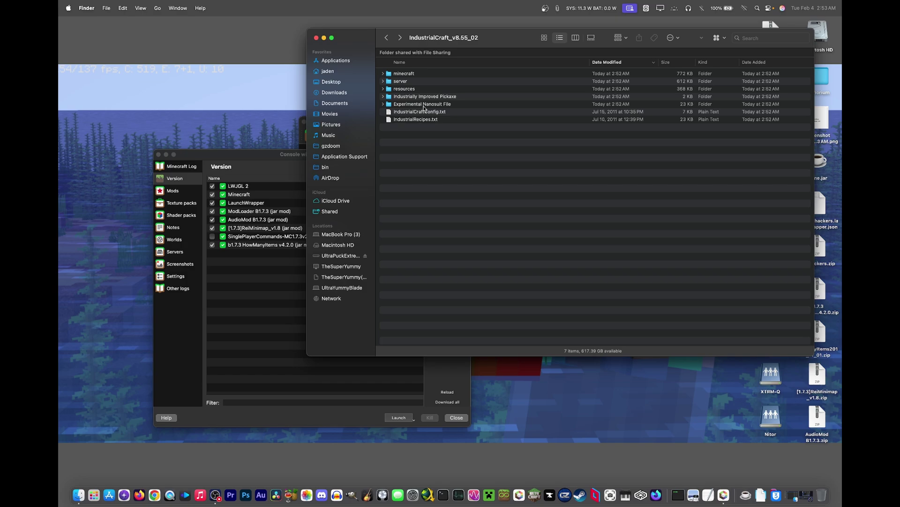
{"action": "left_click", "coordinate": [412, 82]}
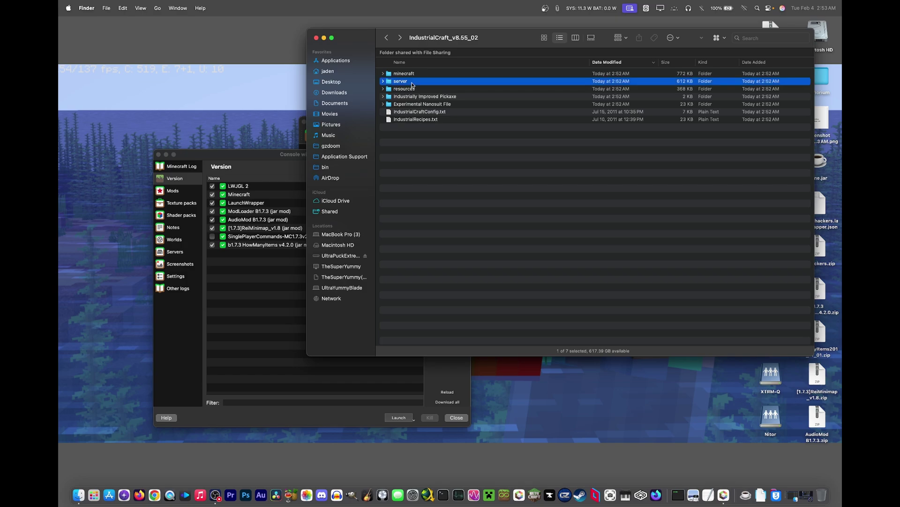
{"action": "left_click", "coordinate": [406, 89]}
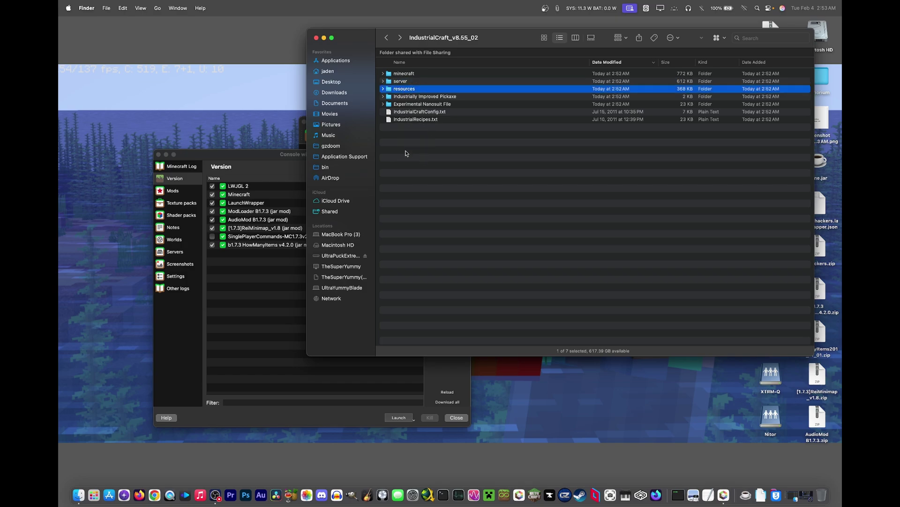
{"action": "double_click", "coordinate": [429, 97]}
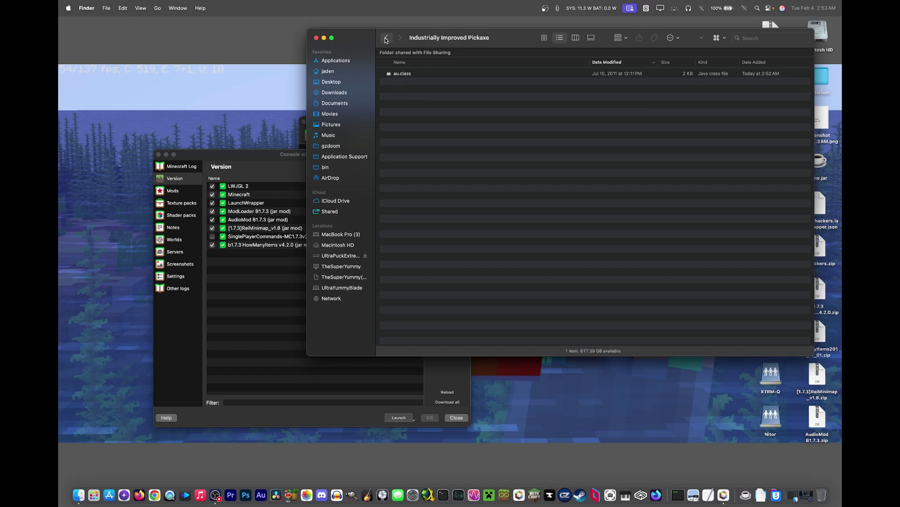
{"action": "key", "text": "cmd+["}
{"action": "double_click", "coordinate": [412, 103]}
{"action": "key", "text": "super+bracketleft"}
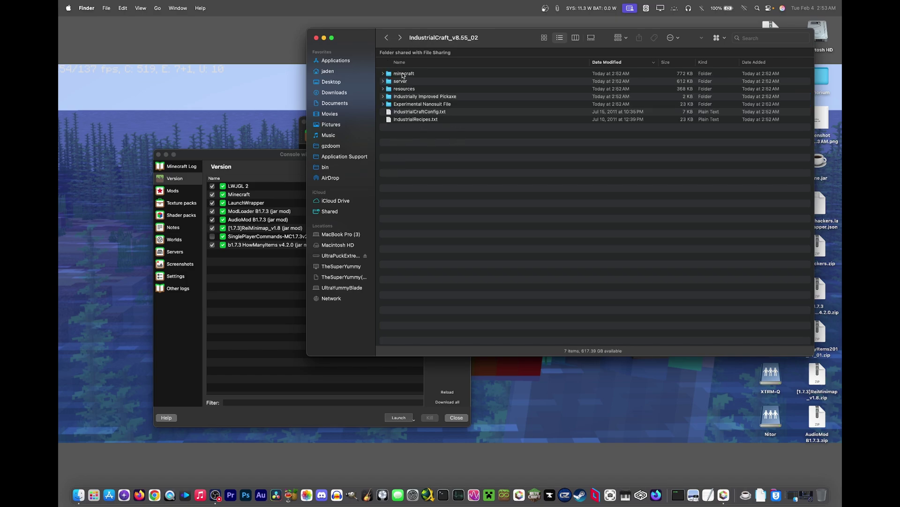
{"action": "double_click", "coordinate": [403, 74]}
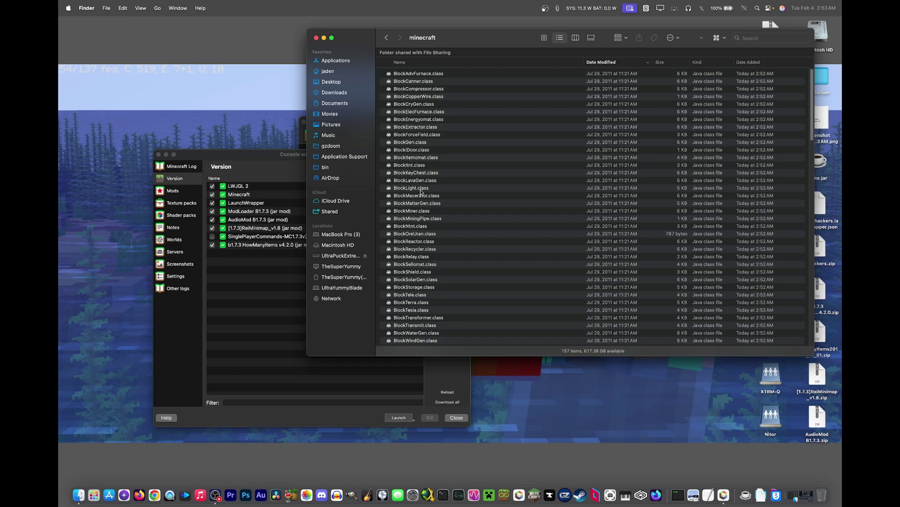
{"action": "scroll", "coordinate": [421, 193], "scroll_direction": "down", "scroll_amount": 15}
{"action": "scroll", "coordinate": [421, 192], "scroll_direction": "up", "scroll_amount": 10}
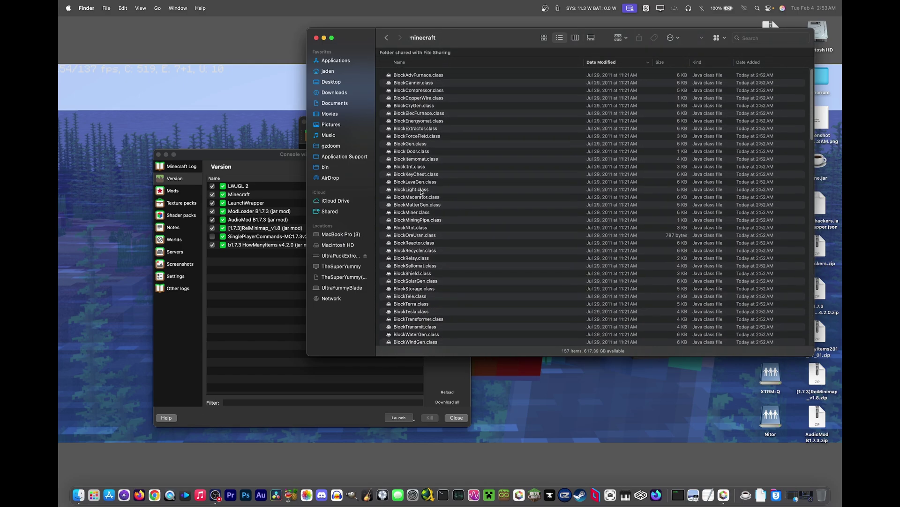
{"action": "scroll", "coordinate": [421, 192], "scroll_direction": "up", "scroll_amount": 10}
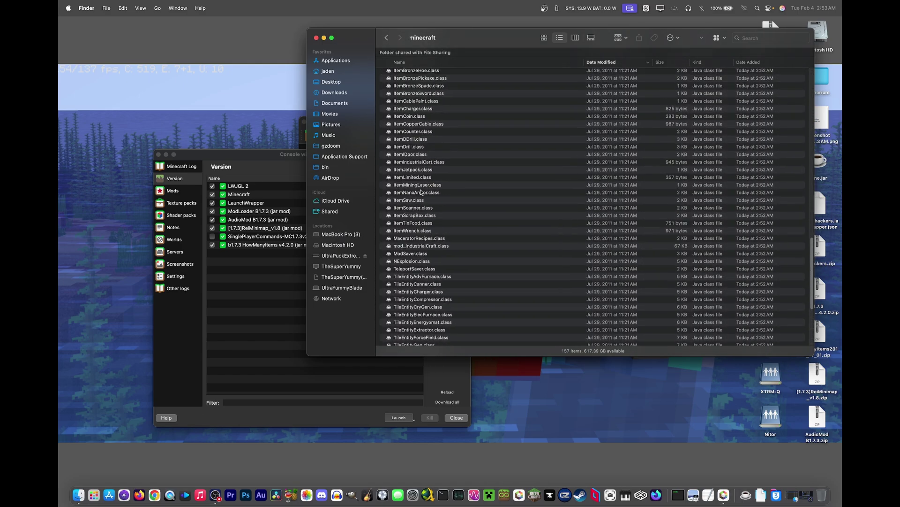
{"action": "left_click", "coordinate": [385, 38]}
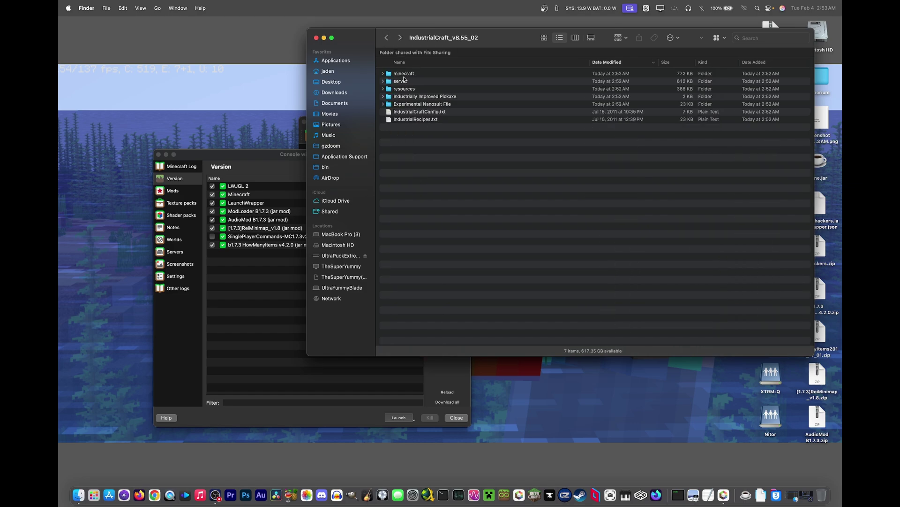
- Compress all the files inside IndustrialCraft's minecraft folder into a single zip archive
{"action": "double_click", "coordinate": [404, 75]}
{"action": "left_click", "coordinate": [416, 134]}
{"action": "key", "text": "super+a"}
{"action": "right_click", "coordinate": [423, 120]}
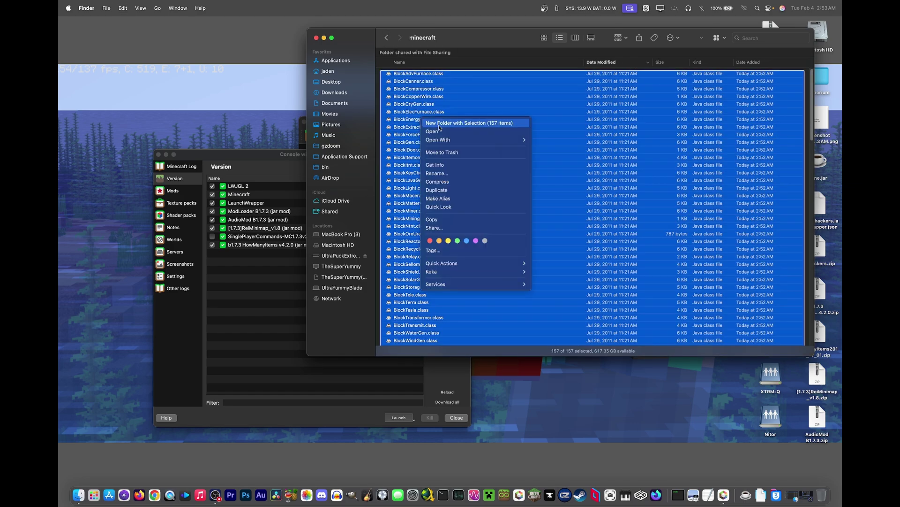
{"action": "left_click", "coordinate": [441, 182]}
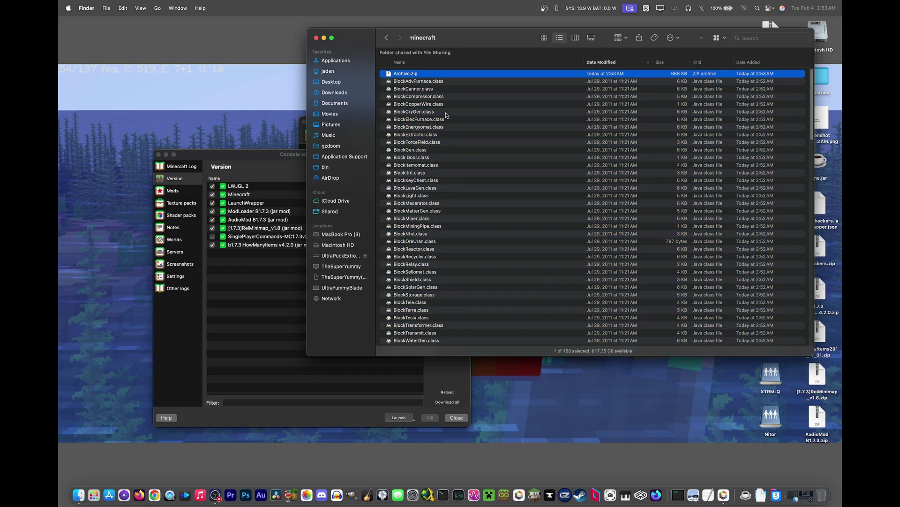
- Rename the new archive as Industrual.zip and move it to the Desktop
{"action": "key", "text": "Return"}
{"action": "type", "text": "Industrual"}
{"action": "key", "text": "Return"}
- Check IndustrialCraft's resources folder and open the instance's minecraft folder in a separate window beside it
{"action": "double_click", "coordinate": [406, 91]}
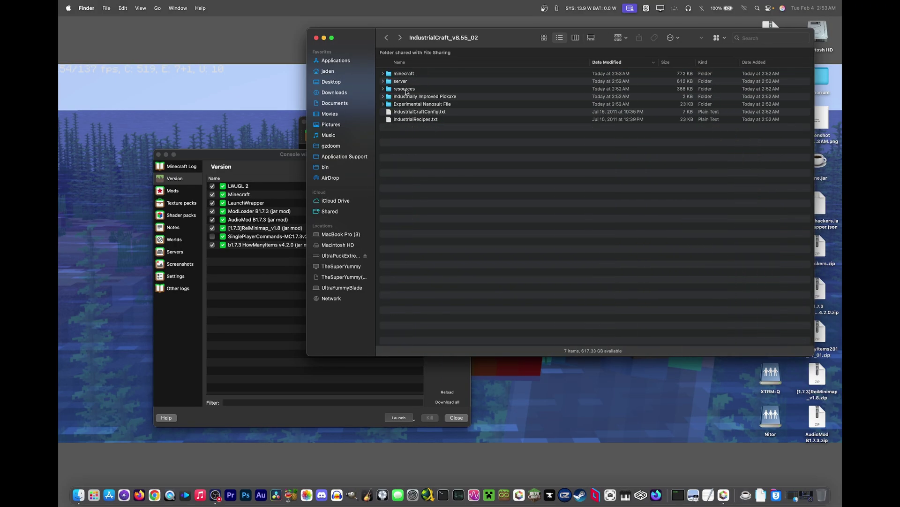
{"action": "double_click", "coordinate": [408, 89]}
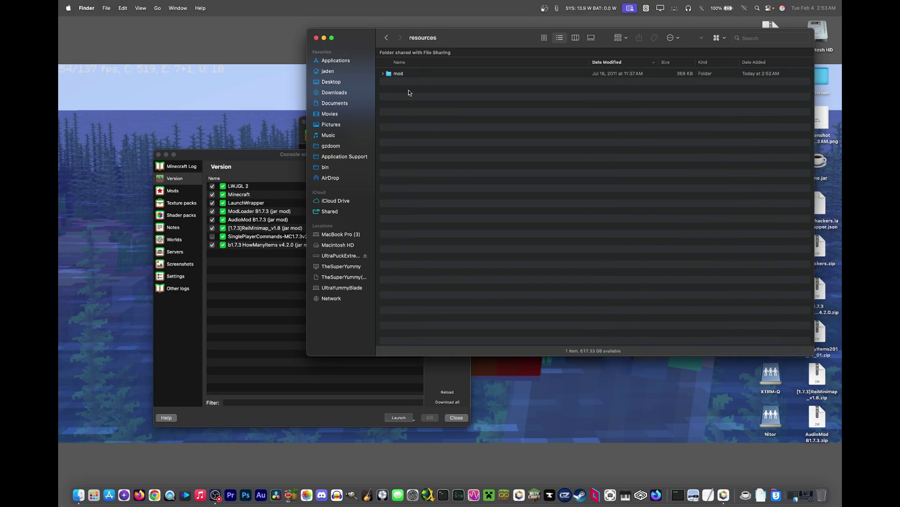
{"action": "left_click", "coordinate": [387, 38]}
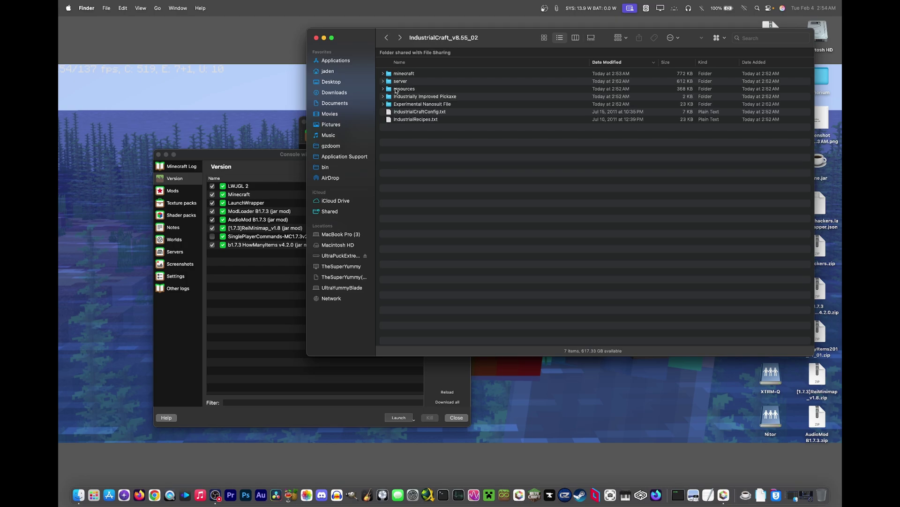
{"action": "left_click", "coordinate": [396, 89]}
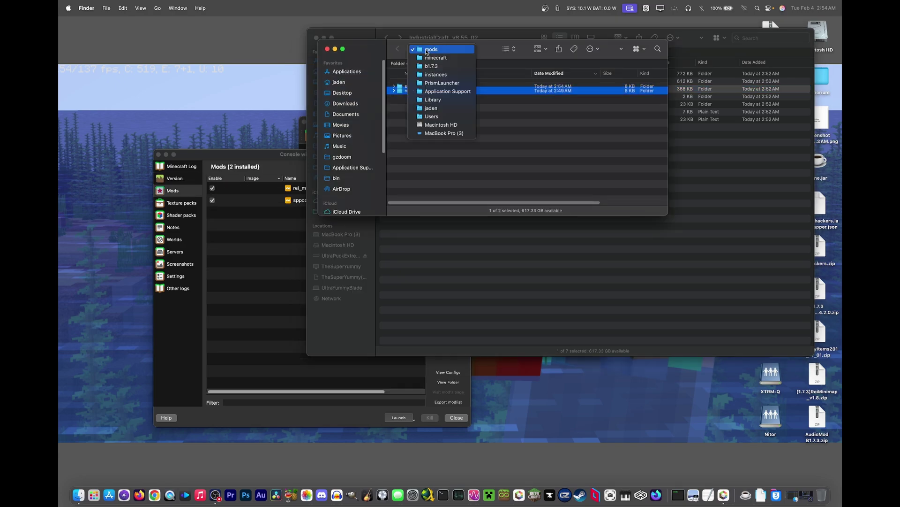
{"action": "left_click_drag", "start_coordinate": [483, 41], "coordinate": [282, 194]}
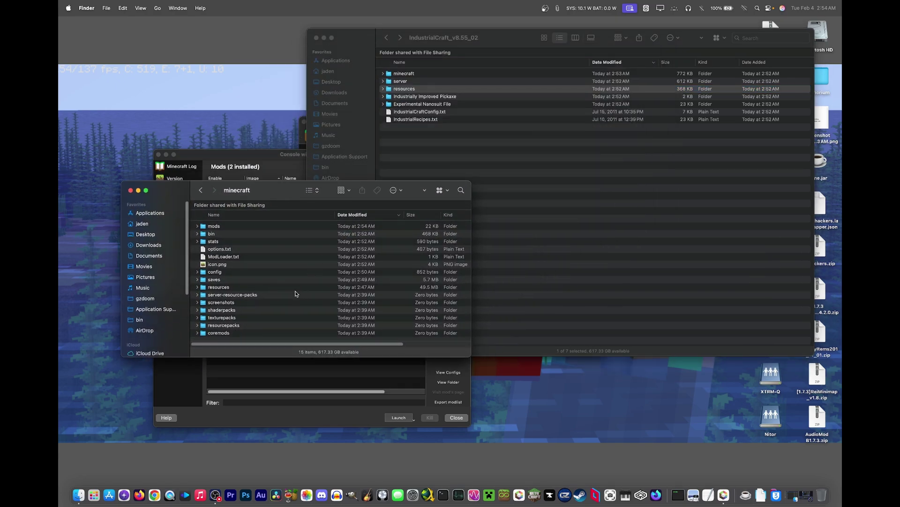
- Move the mod folder from IndustrialCraft's resources into the instance's resources folder and close the file windows
{"action": "left_click_drag", "start_coordinate": [401, 89], "coordinate": [227, 256]}
{"action": "left_click", "coordinate": [694, 52]}
{"action": "double_click", "coordinate": [218, 286]}
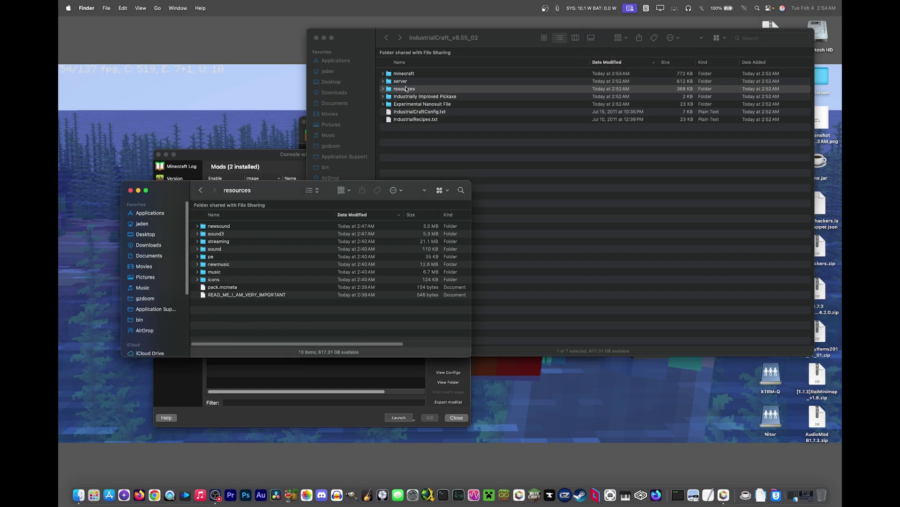
{"action": "double_click", "coordinate": [406, 89]}
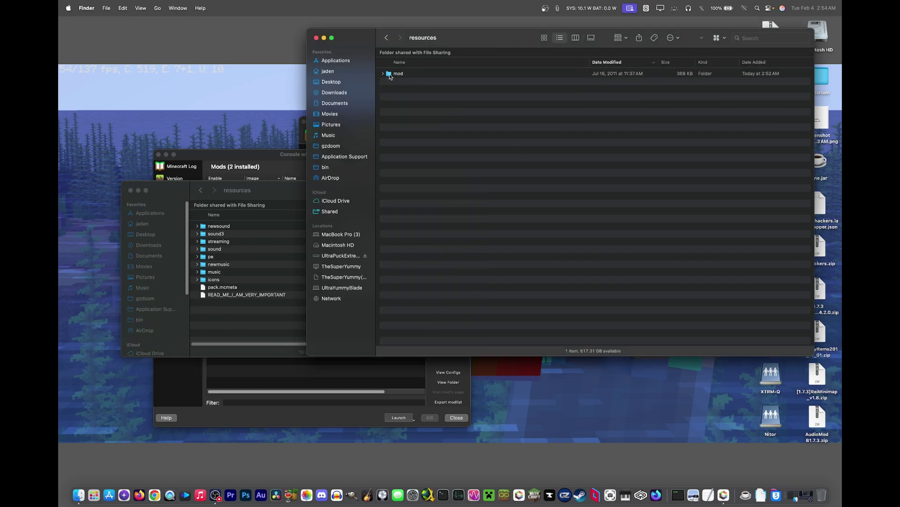
{"action": "left_click_drag", "start_coordinate": [390, 76], "coordinate": [238, 323]}
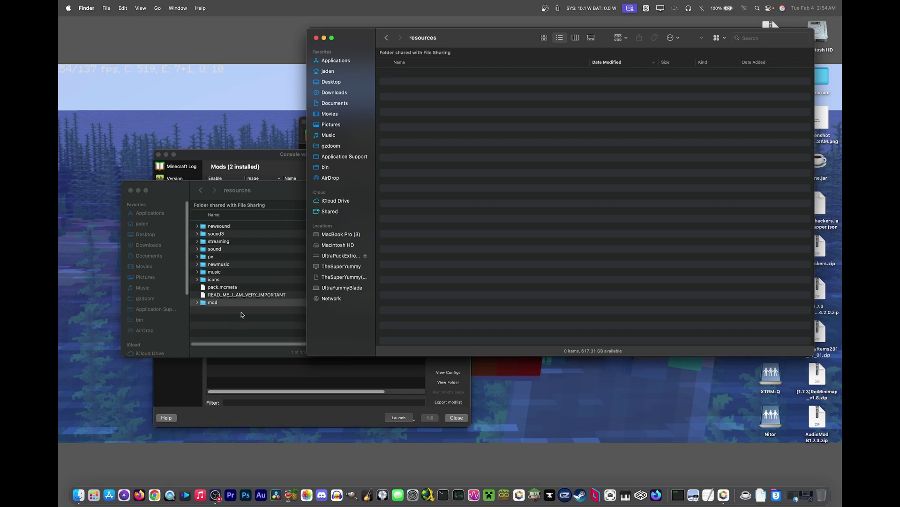
{"action": "key", "text": "super+shift+d"}
{"action": "left_click", "coordinate": [130, 189]}
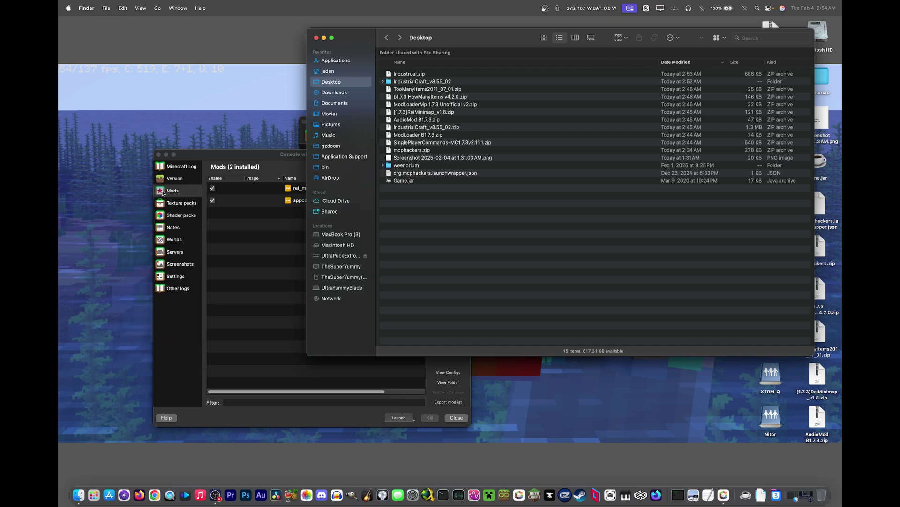
{"action": "key", "text": "super+w"}
- Add Industrual.zip from the Desktop as a jar mod and launch the instance to test it
{"action": "left_click", "coordinate": [178, 180]}
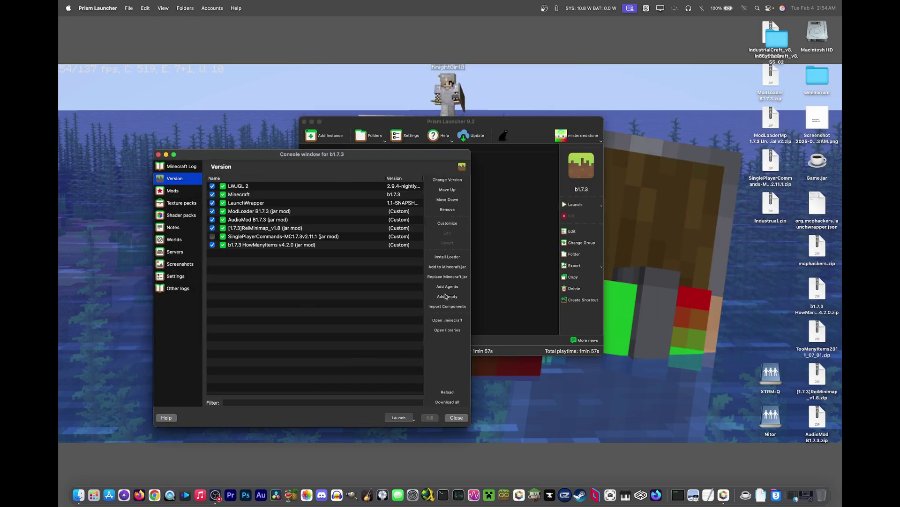
{"action": "left_click", "coordinate": [446, 268]}
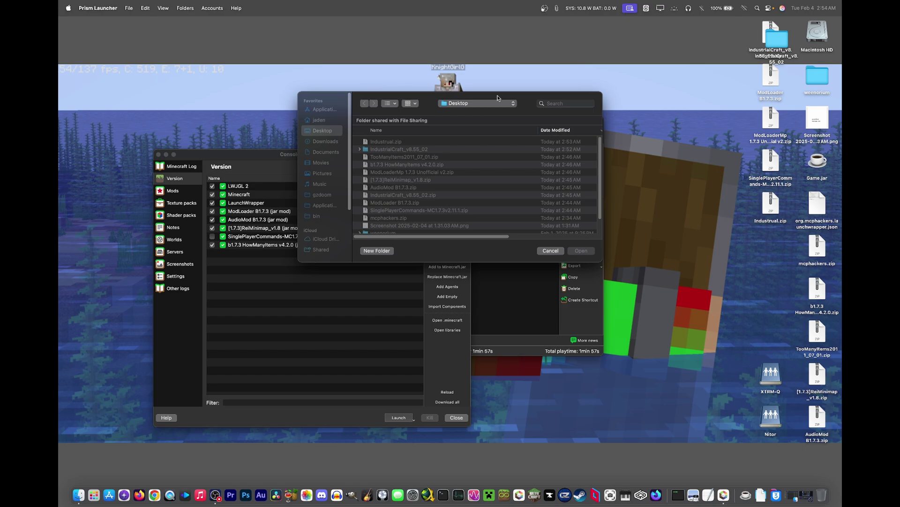
{"action": "double_click", "coordinate": [389, 142]}
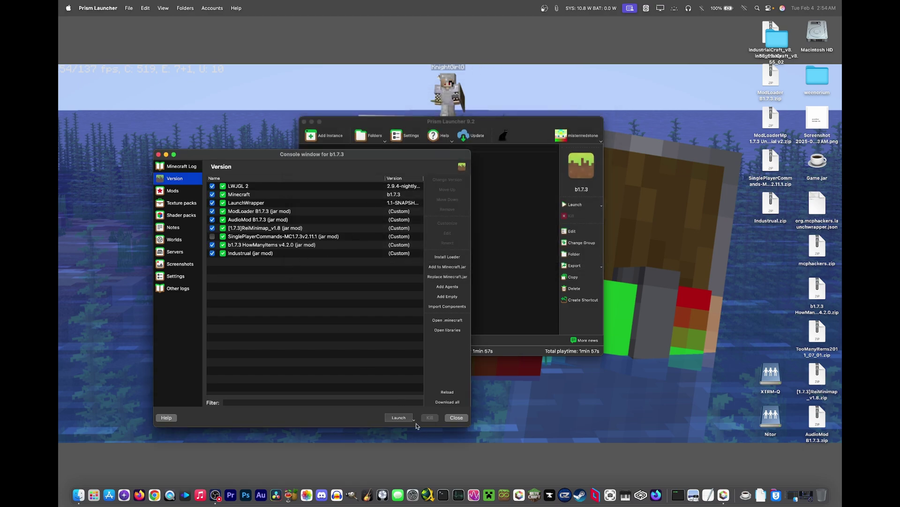
{"action": "left_click", "coordinate": [394, 419]}
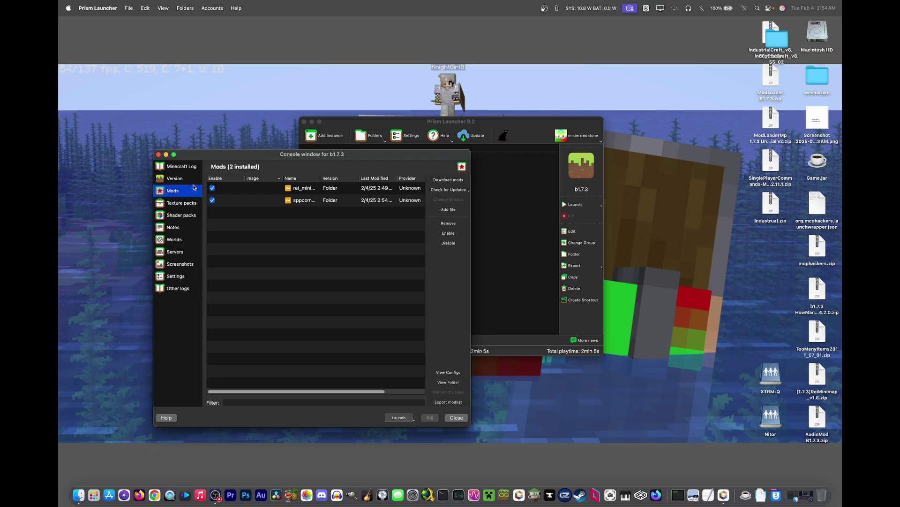
- Add minecraftforge-client-1.0.7-20110907 from the Downloads folder to the instance as a jar mod
{"action": "left_click", "coordinate": [188, 179]}
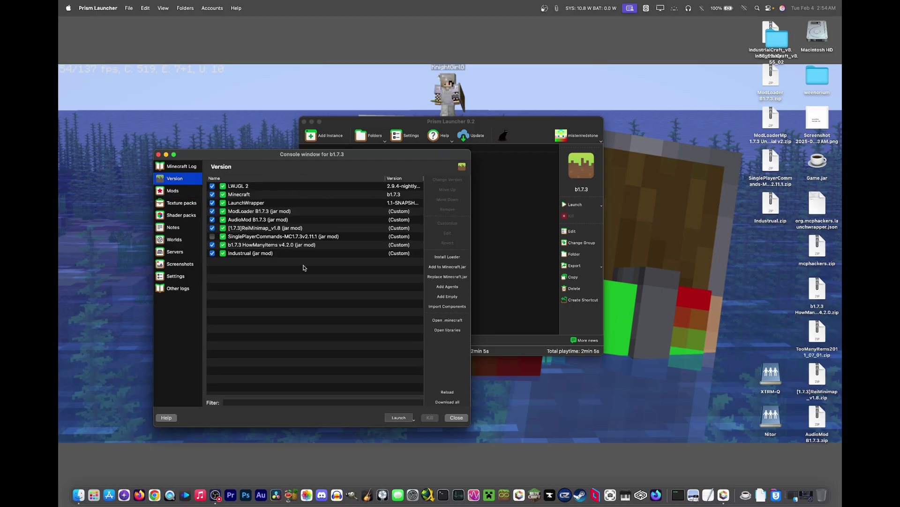
{"action": "left_click", "coordinate": [437, 268]}
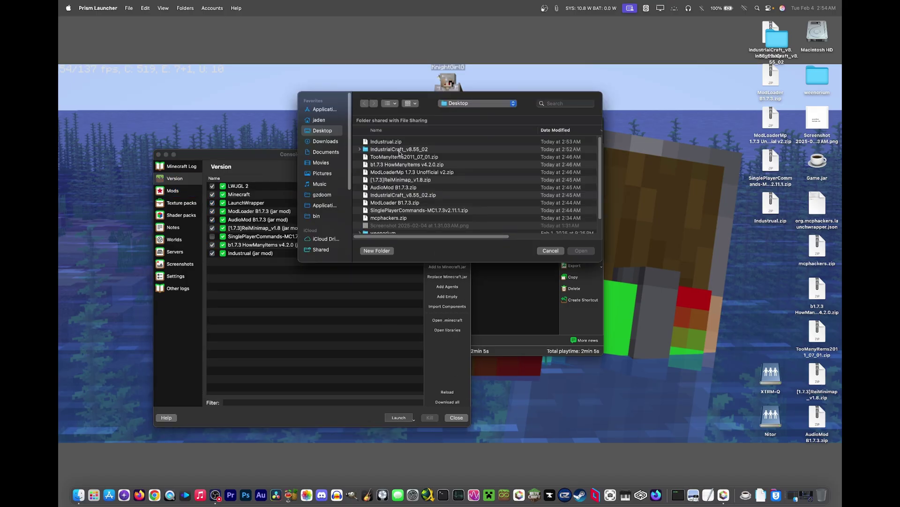
{"action": "left_click", "coordinate": [321, 141]}
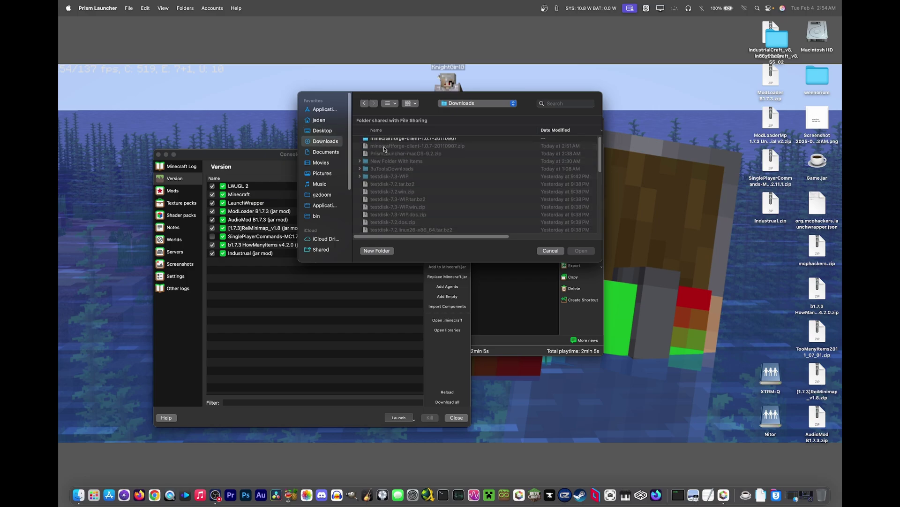
{"action": "left_click", "coordinate": [390, 142]}
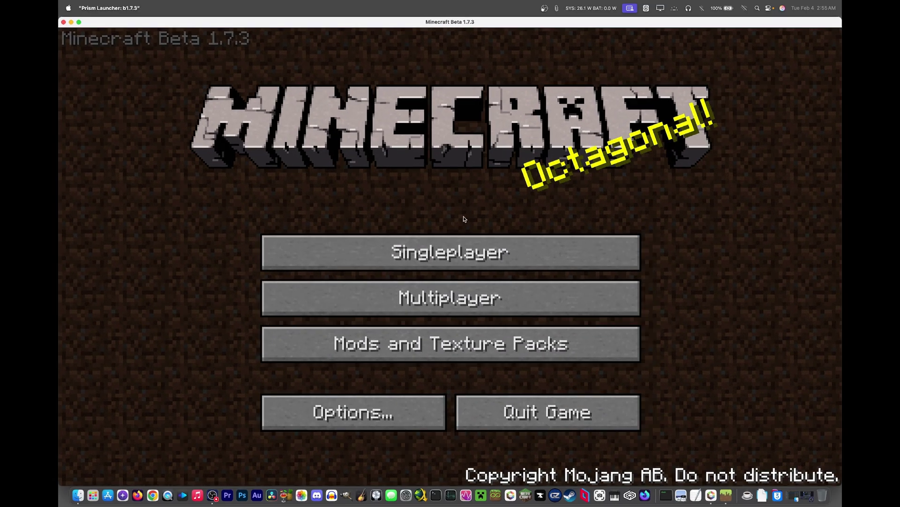
- Test opening the inventory in the New Worldzgds world and examine the Minecraft log for errors
{"action": "left_click", "coordinate": [469, 251]}
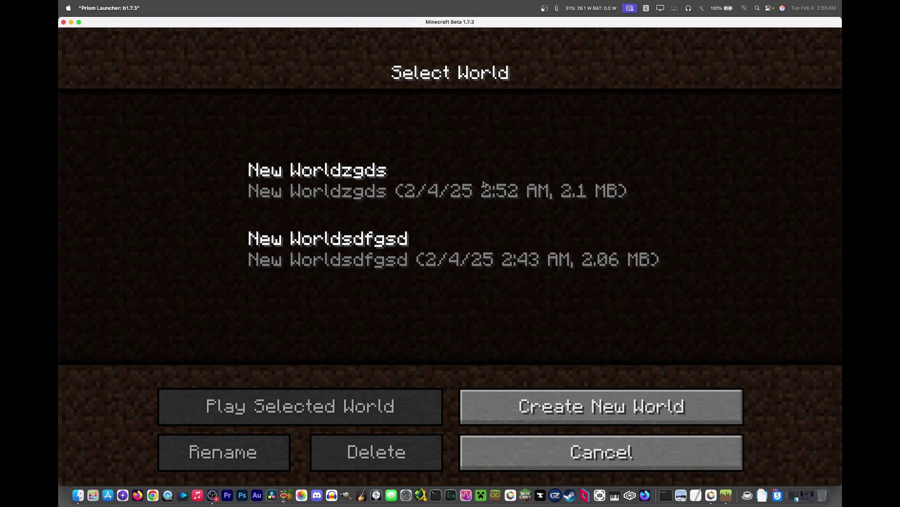
{"action": "double_click", "coordinate": [483, 184]}
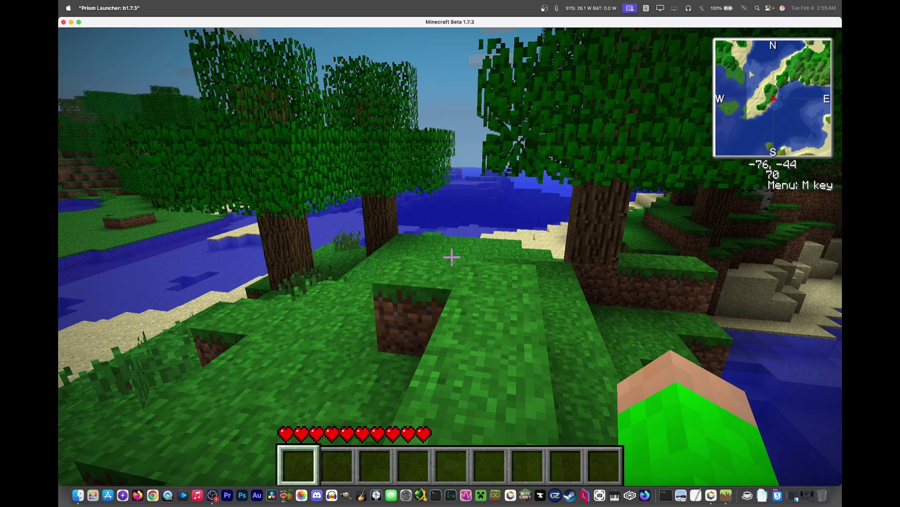
{"action": "key", "text": "e"}
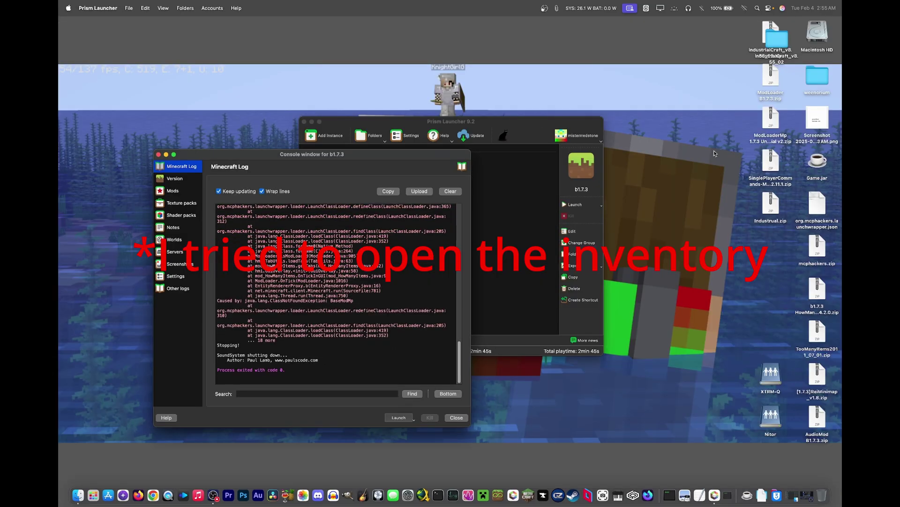
{"action": "scroll", "coordinate": [333, 319], "scroll_direction": "up", "scroll_amount": 5}
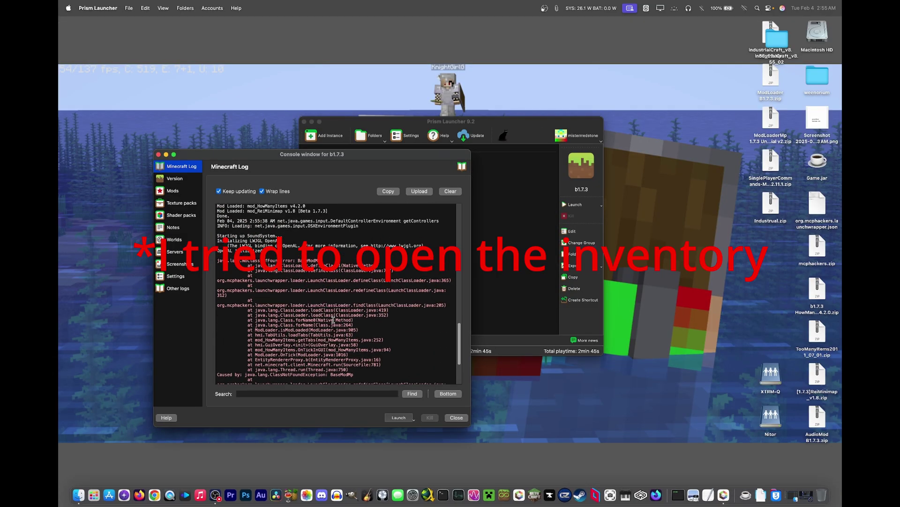
{"action": "scroll", "coordinate": [333, 320], "scroll_direction": "down", "scroll_amount": 5}
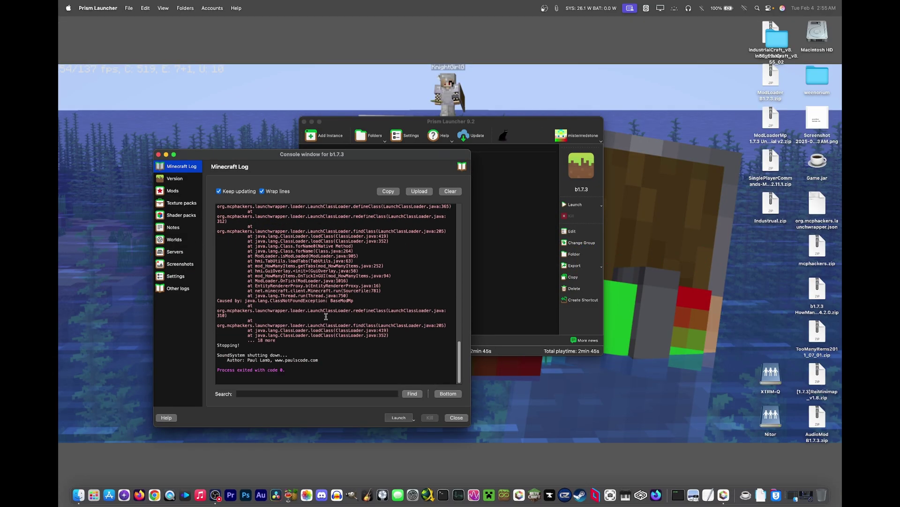
- Add ModLoaderMp 1.7.3 Unofficial v2.zip from the Desktop as a jar mod and place it directly below ModLoader B1.7.3
{"action": "left_click", "coordinate": [194, 177]}
{"action": "left_click", "coordinate": [186, 202]}
{"action": "left_click", "coordinate": [186, 190]}
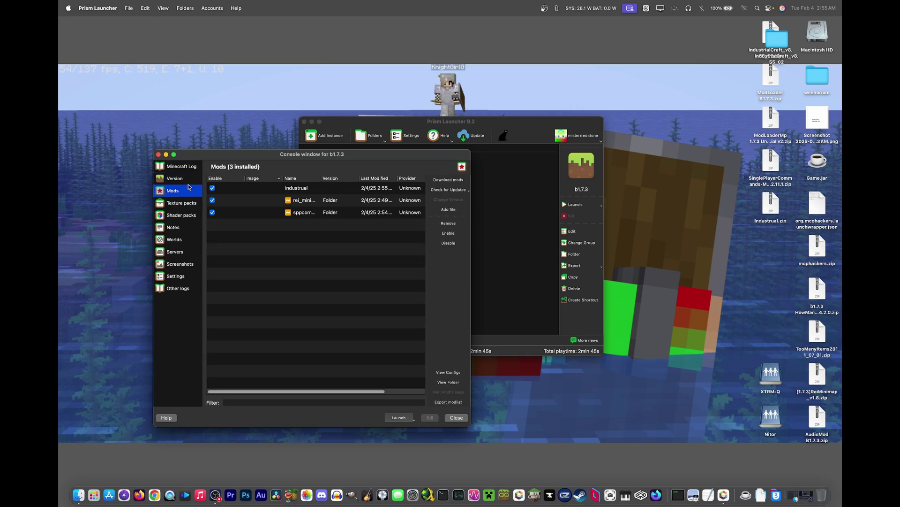
{"action": "left_click", "coordinate": [188, 179]}
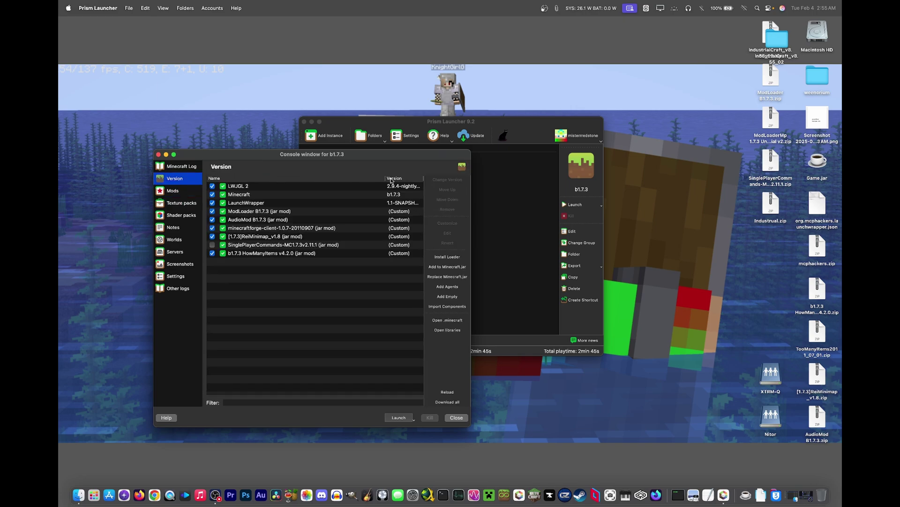
{"action": "left_click", "coordinate": [448, 267]}
{"action": "left_click", "coordinate": [328, 131]}
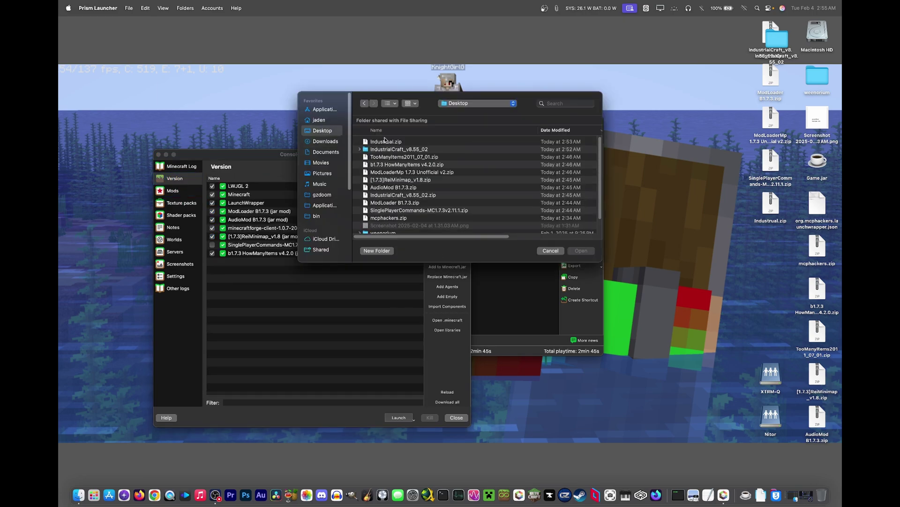
{"action": "double_click", "coordinate": [385, 172]}
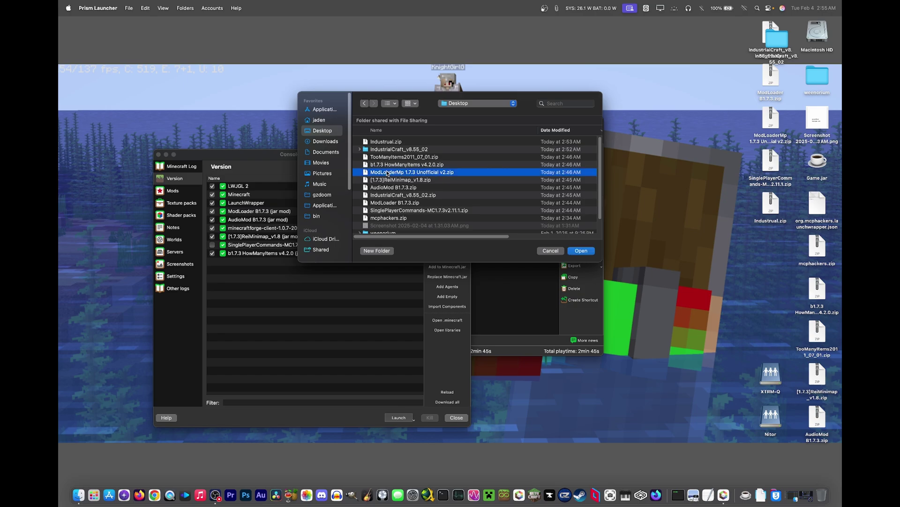
{"action": "left_click", "coordinate": [446, 201]}
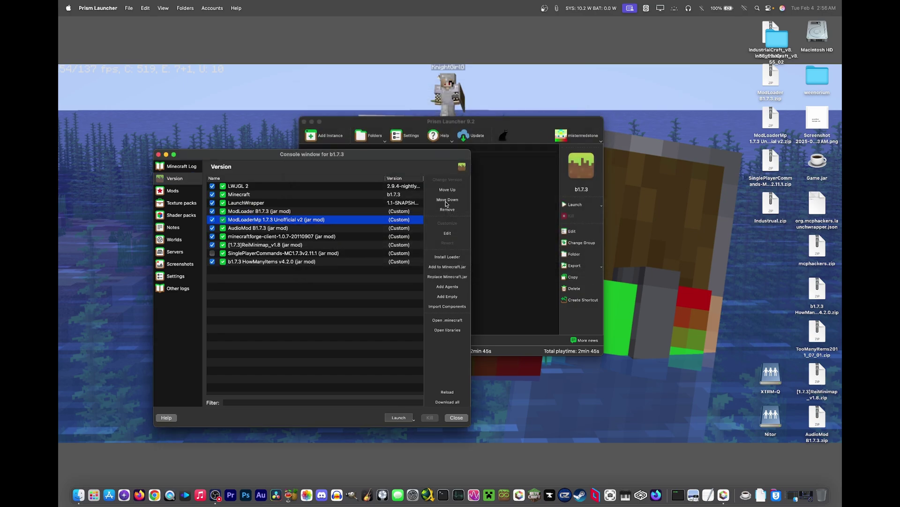
- Launch the instance, load the New Worldzgds world and open the inventory
{"action": "left_click", "coordinate": [398, 417]}
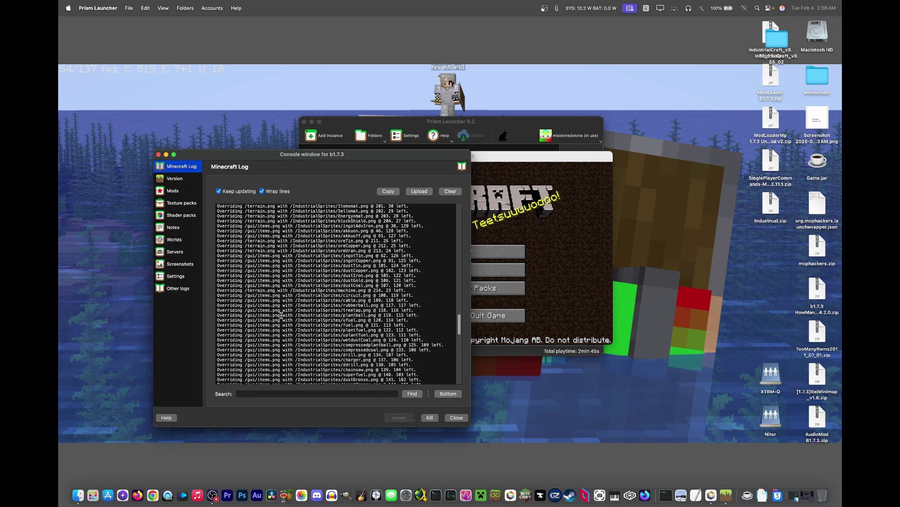
{"action": "left_click", "coordinate": [554, 191]}
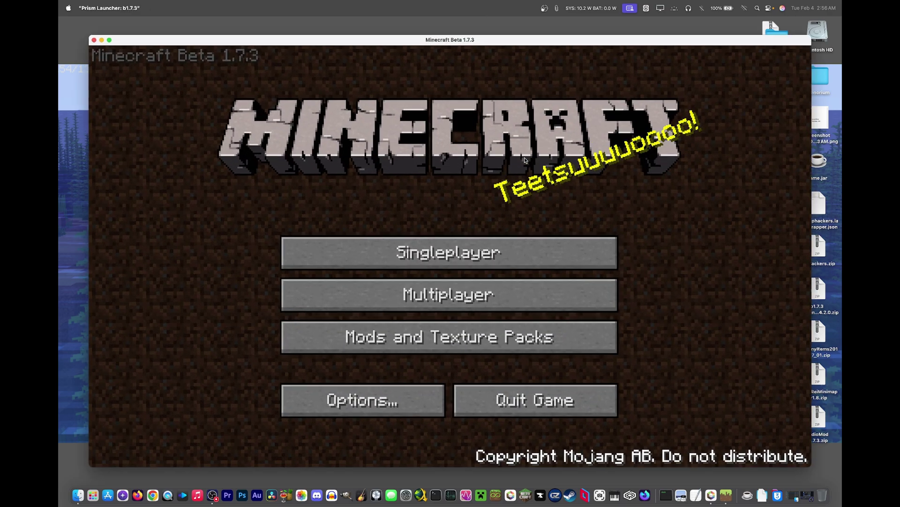
{"action": "left_click", "coordinate": [446, 252]}
{"action": "double_click", "coordinate": [484, 200]}
{"action": "key", "text": "e"}
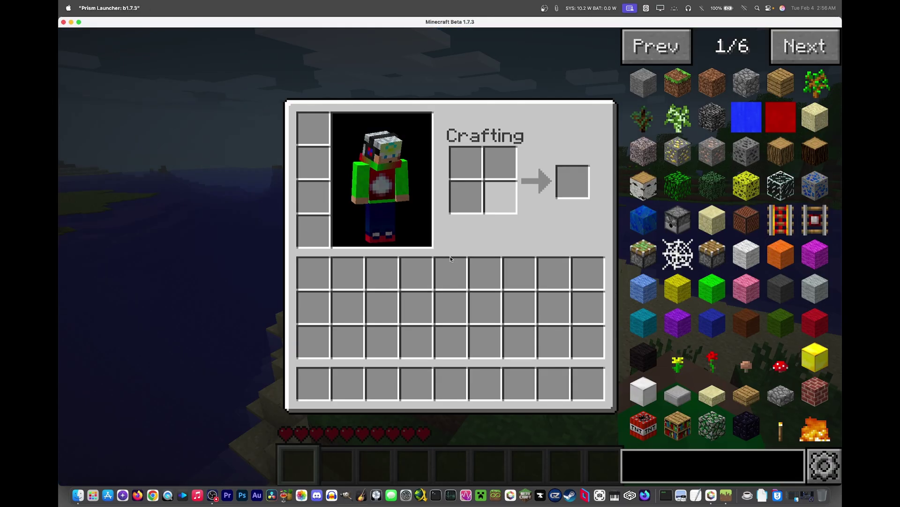
- Page through the item list beside the inventory to look for IndustrialCraft's blocks and machines
{"action": "left_click", "coordinate": [781, 53]}
{"action": "left_click", "coordinate": [780, 53]}
{"action": "left_click", "coordinate": [780, 53]}
{"action": "left_click", "coordinate": [780, 52]}
{"action": "left_click", "coordinate": [657, 47]}
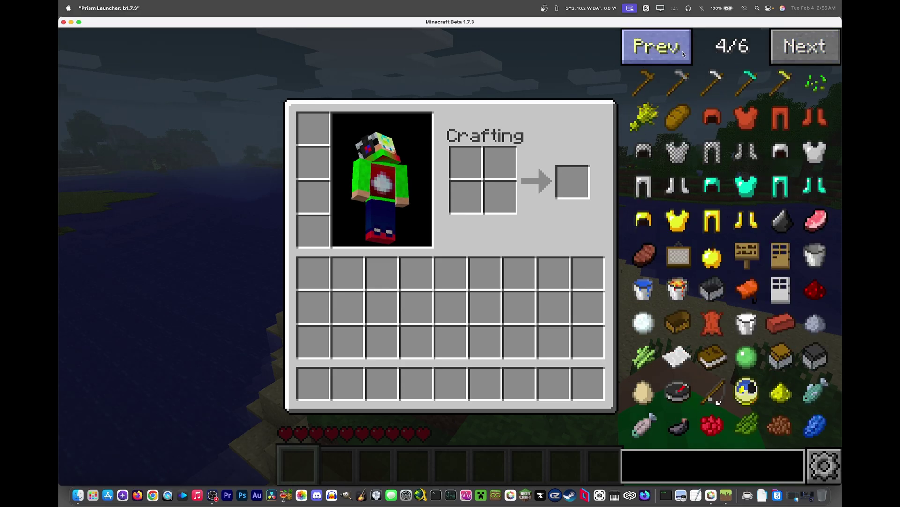
{"action": "left_click", "coordinate": [657, 47]}
{"action": "left_click", "coordinate": [657, 46]}
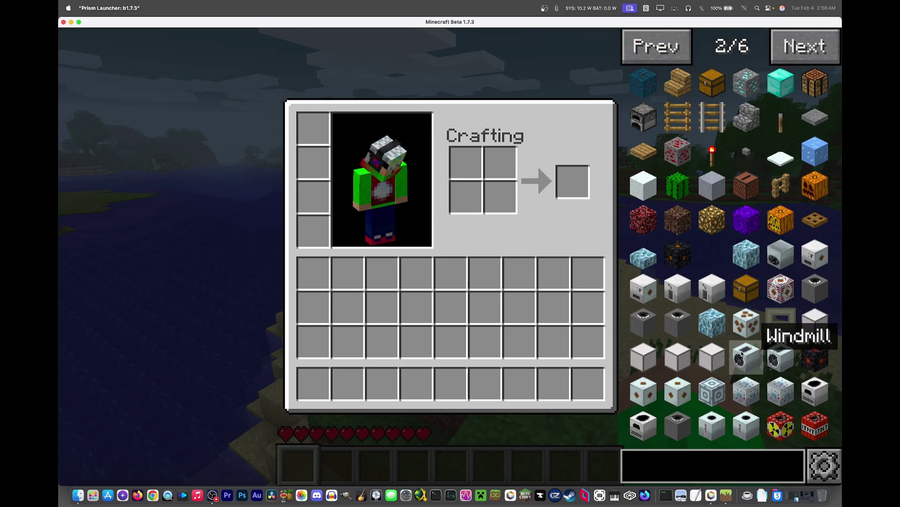
- Set the HMI mode to Cheat Mode and turn item IDs on
{"action": "left_click", "coordinate": [824, 465]}
{"action": "left_click", "coordinate": [412, 135]}
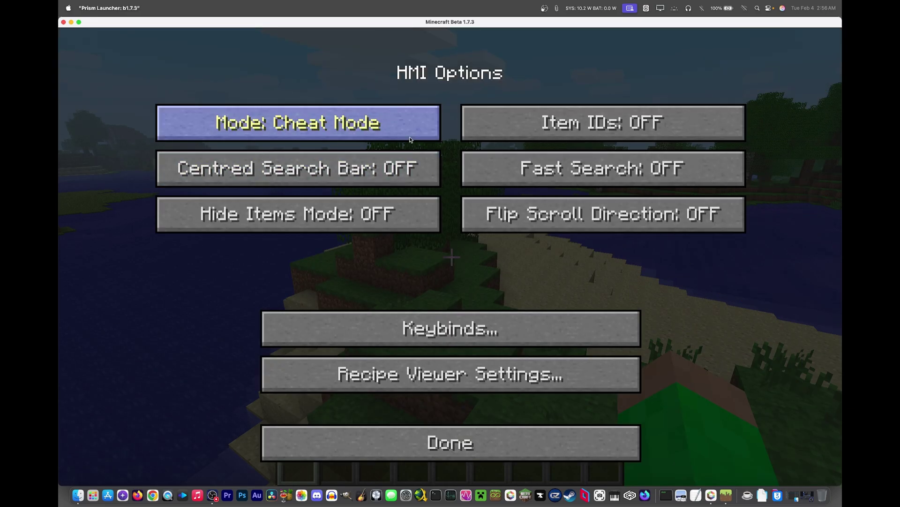
{"action": "left_click", "coordinate": [563, 126]}
{"action": "left_click", "coordinate": [421, 440]}
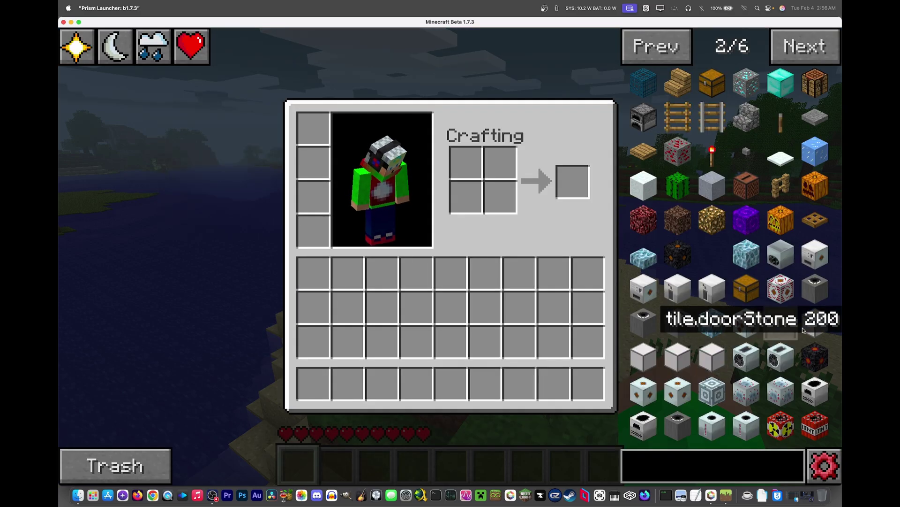
- Take a stack of the radiation-marked TNT from the item list and place blocks of it on the grass
{"action": "left_click", "coordinate": [784, 422]}
{"action": "key", "text": "e"}
{"action": "right_click", "coordinate": [451, 257]}
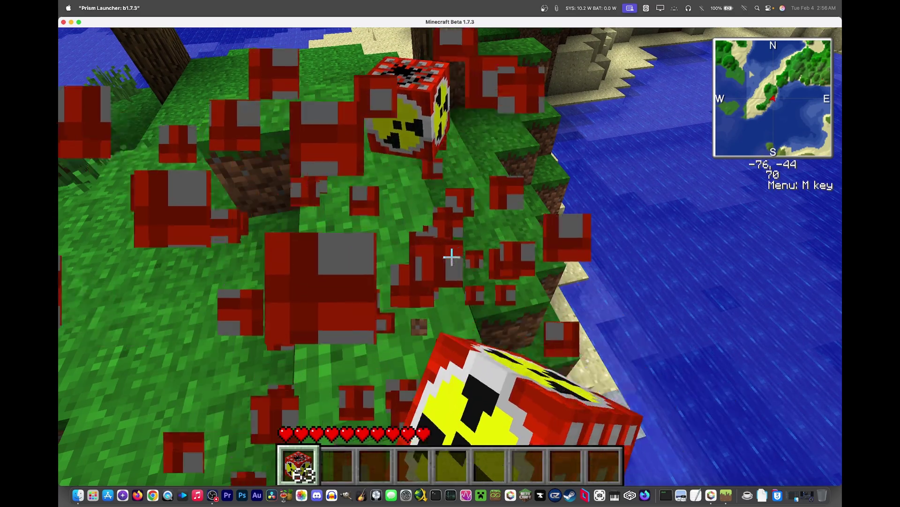
{"action": "right_click", "coordinate": [451, 257]}
- Take a flint and steel from the item list and try to ignite the radiation-marked TNT with it
{"action": "key", "text": "e"}
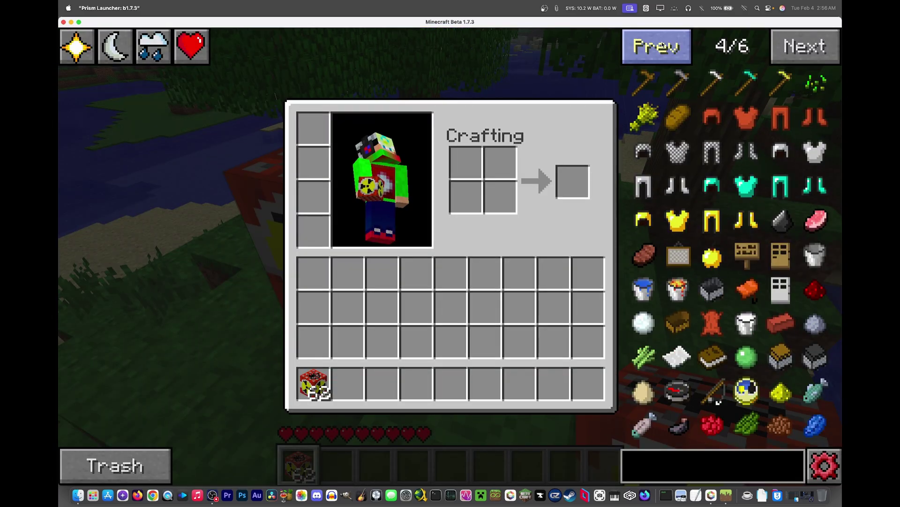
{"action": "left_click", "coordinate": [657, 47]}
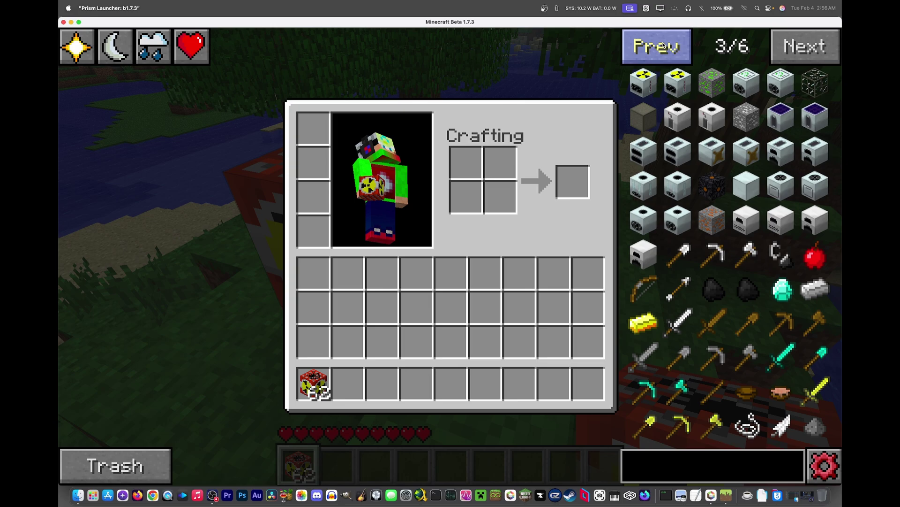
{"action": "left_click", "coordinate": [775, 261]}
{"action": "key", "text": "e"}
{"action": "key", "text": "2"}
{"action": "left_click", "coordinate": [450, 257]}
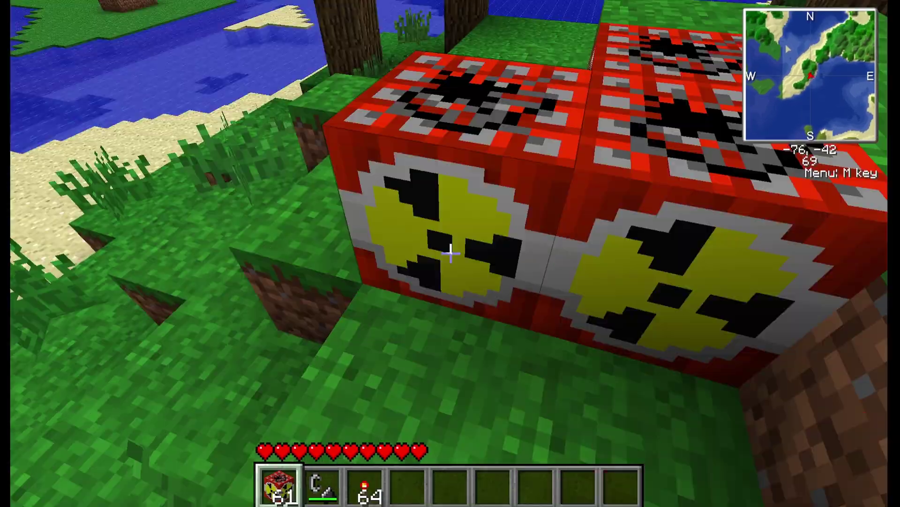
- Set off the radiation-marked TNT by placing a redstone torch beside it, and move away from the blast
{"action": "key", "text": "3"}
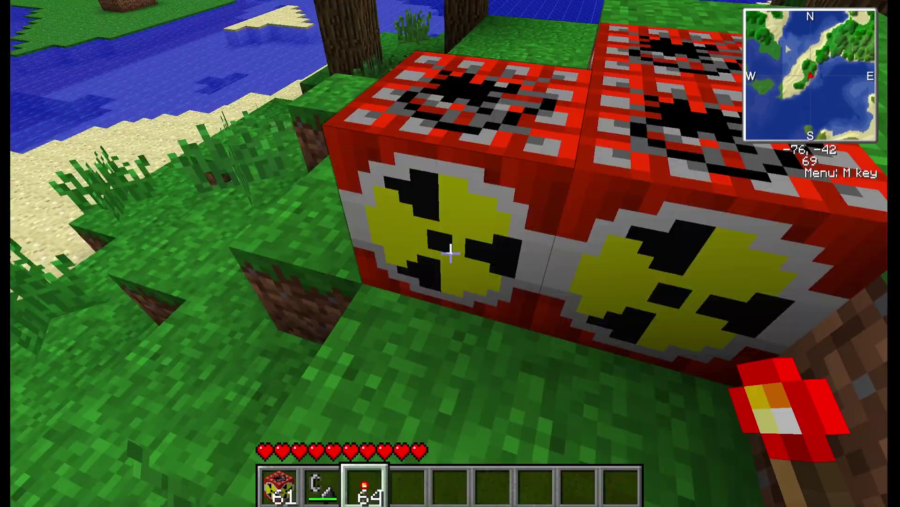
{"action": "right_click", "coordinate": [450, 257]}
{"action": "key", "text": "w"}
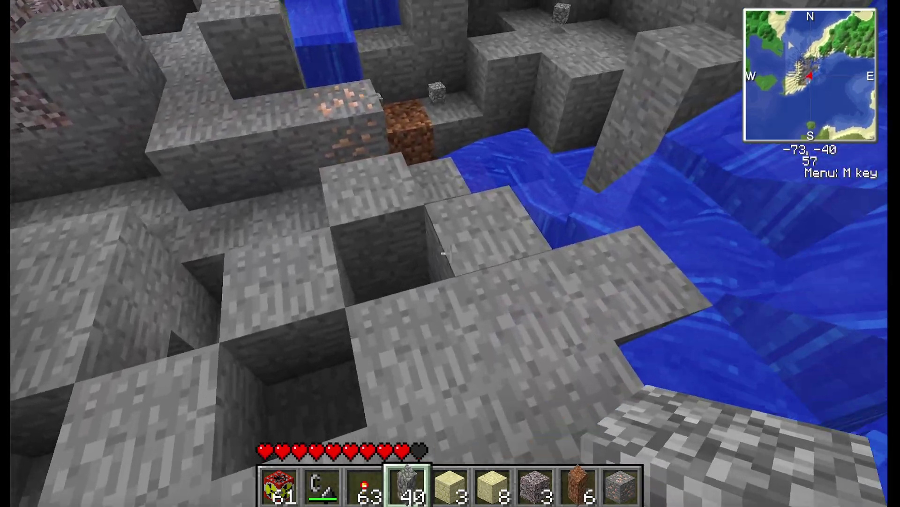
- Explore the explosion crater for its exposed stone, ores and water, and leave the world for the title screen
{"action": "key", "text": "w"}
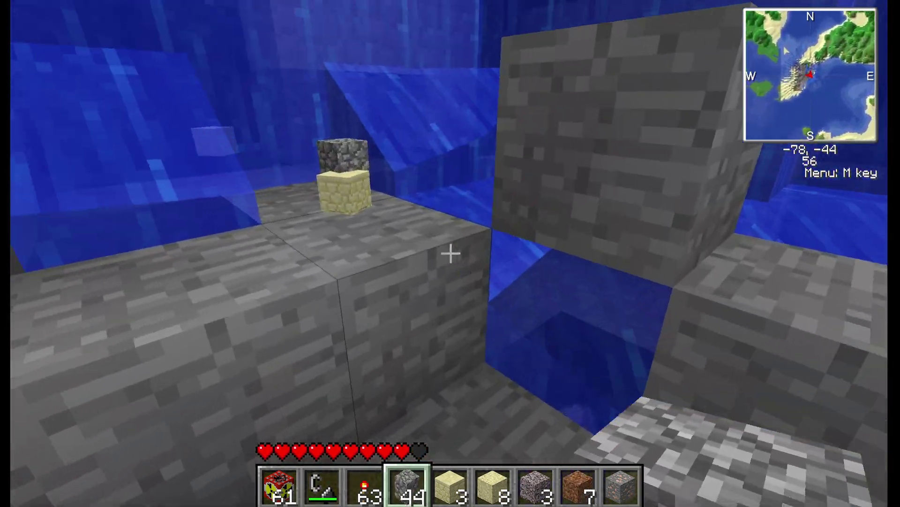
{"action": "key", "text": "w"}
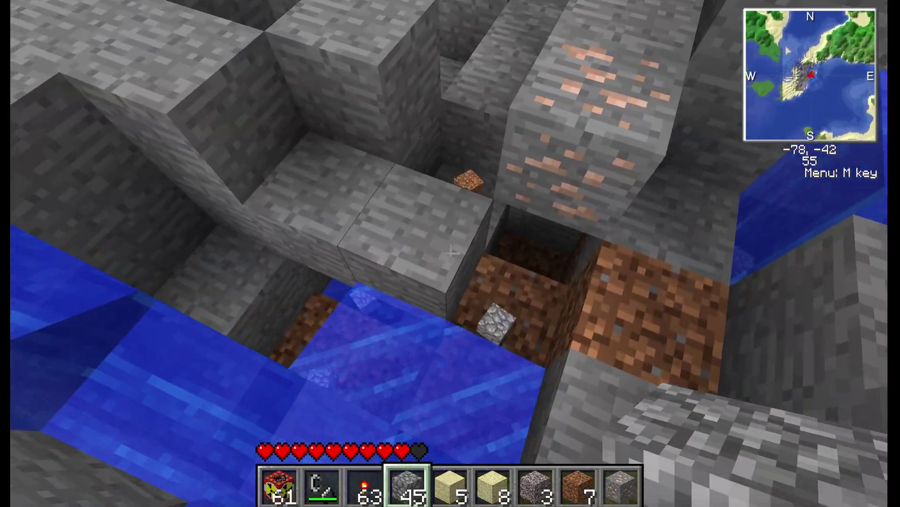
{"action": "key", "text": "w"}
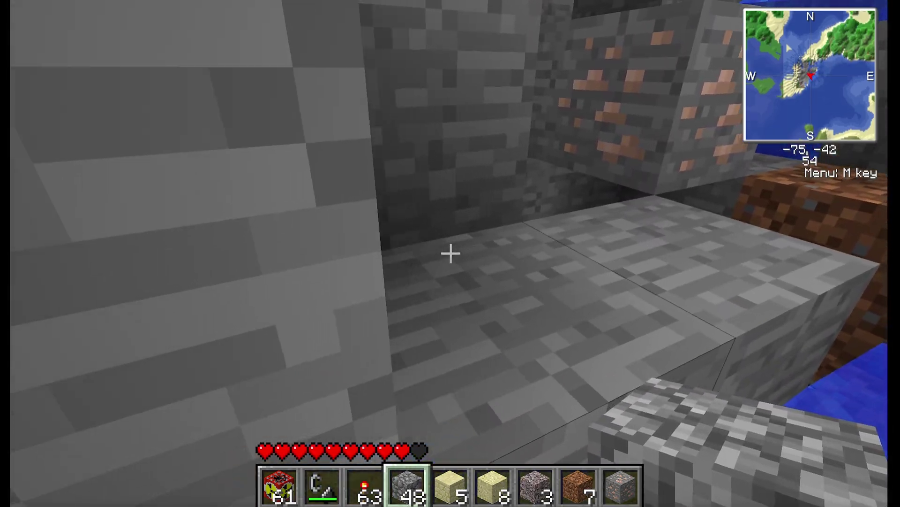
{"action": "key", "text": "w"}
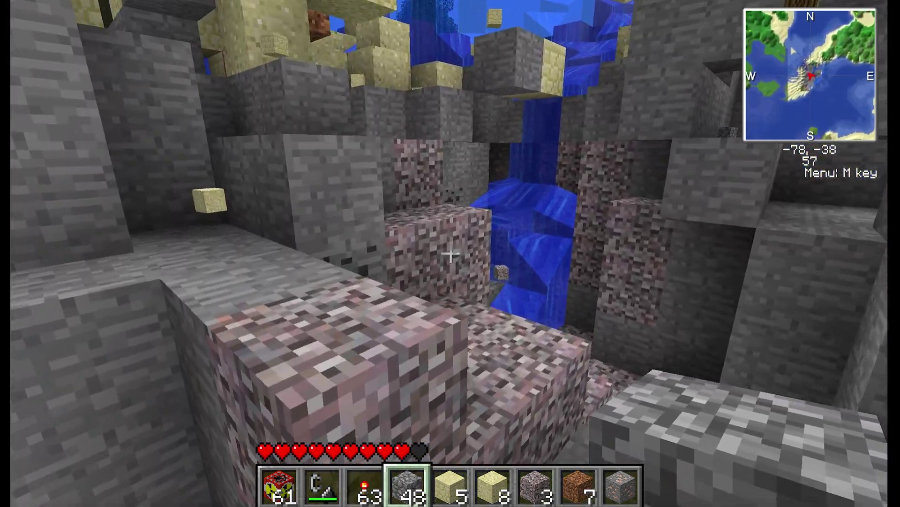
{"action": "key", "text": "w"}
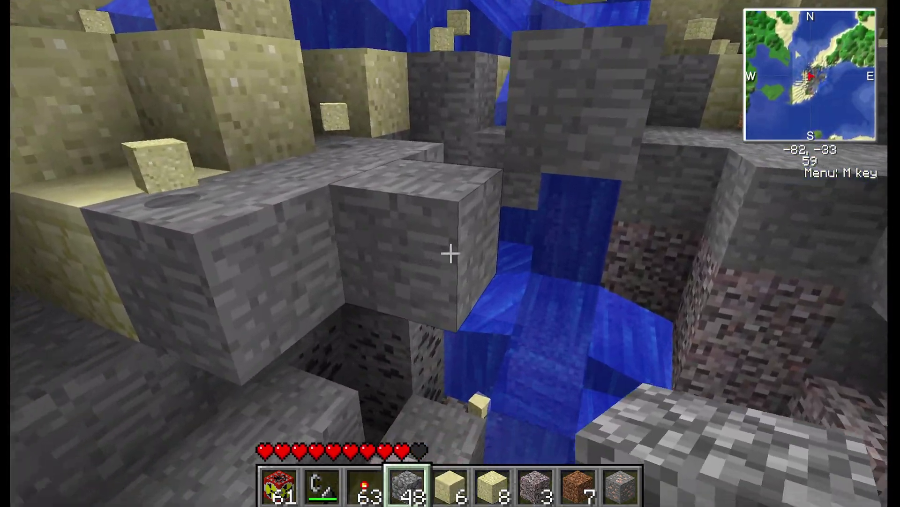
{"action": "key", "text": "w"}
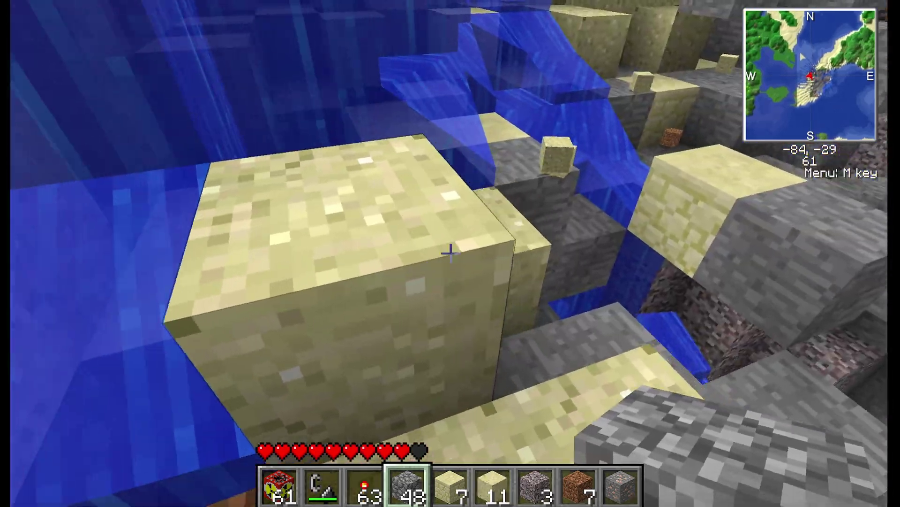
{"action": "key", "text": "w"}
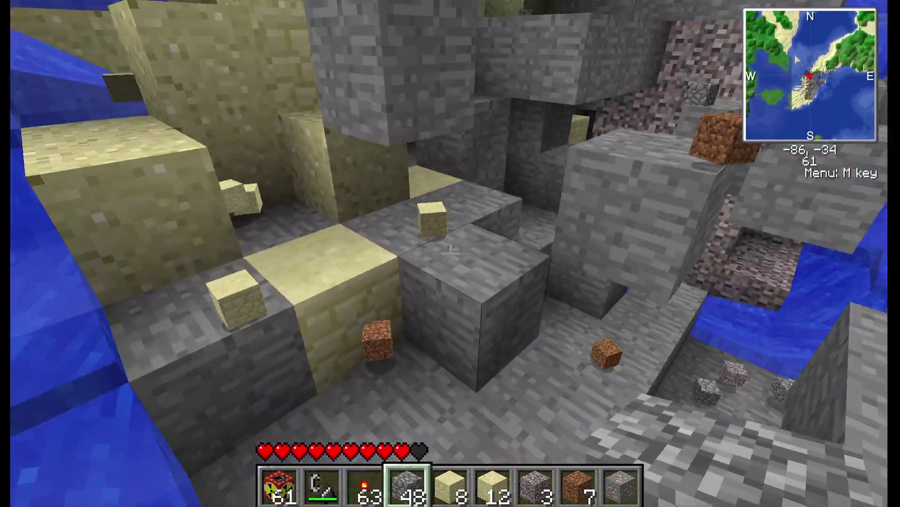
{"action": "key", "text": "w"}
{"action": "key", "text": "Escape"}
{"action": "left_click", "coordinate": [463, 375]}
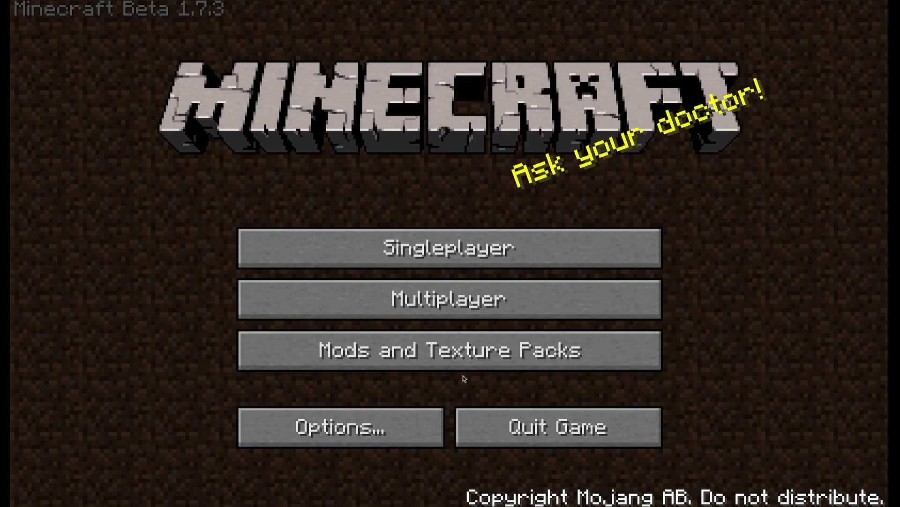
- Quit Minecraft and close the console window of the b1.7.3 instance
{"action": "left_click", "coordinate": [525, 425]}
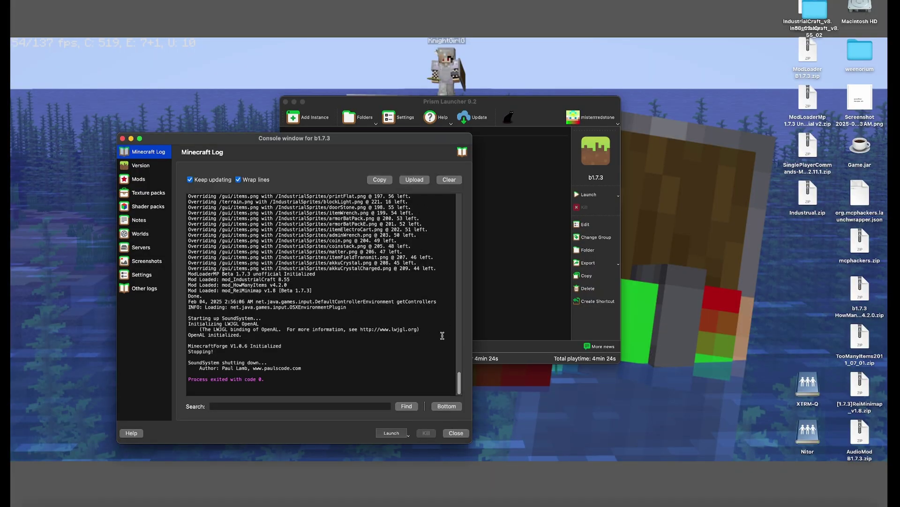
{"action": "left_click", "coordinate": [456, 433]}
{"action": "left_click", "coordinate": [456, 433]}
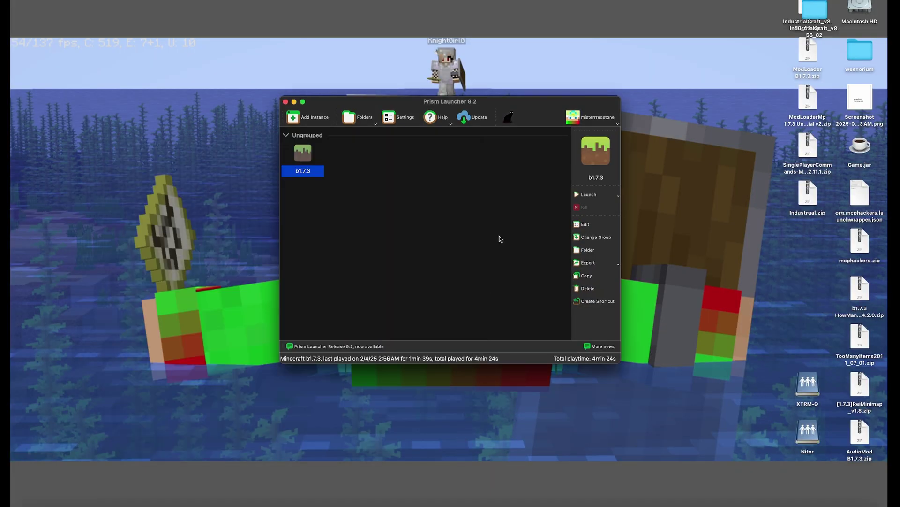
- Export the b1.7.3 instance with all its files to the Desktop as b1.7.3.zip
{"action": "left_click", "coordinate": [588, 263]}
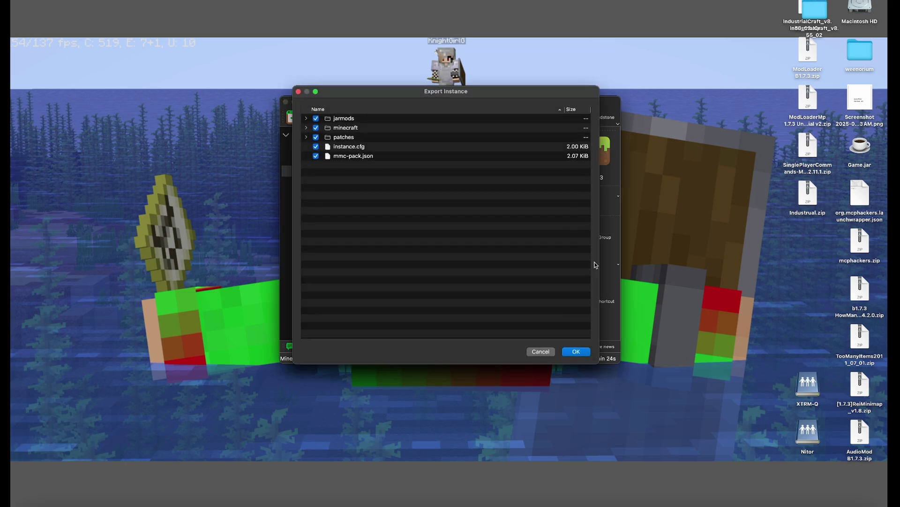
{"action": "left_click", "coordinate": [582, 353]}
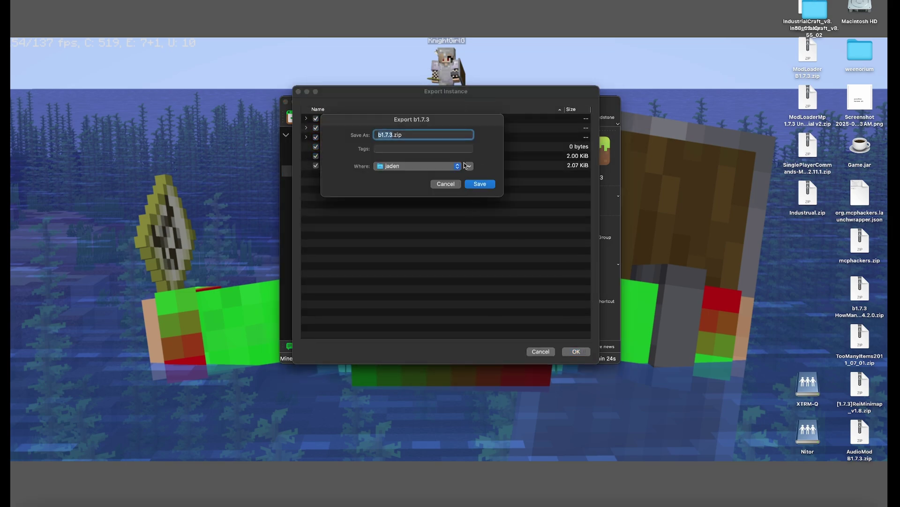
{"action": "left_click", "coordinate": [469, 166]}
{"action": "left_click", "coordinate": [275, 169]}
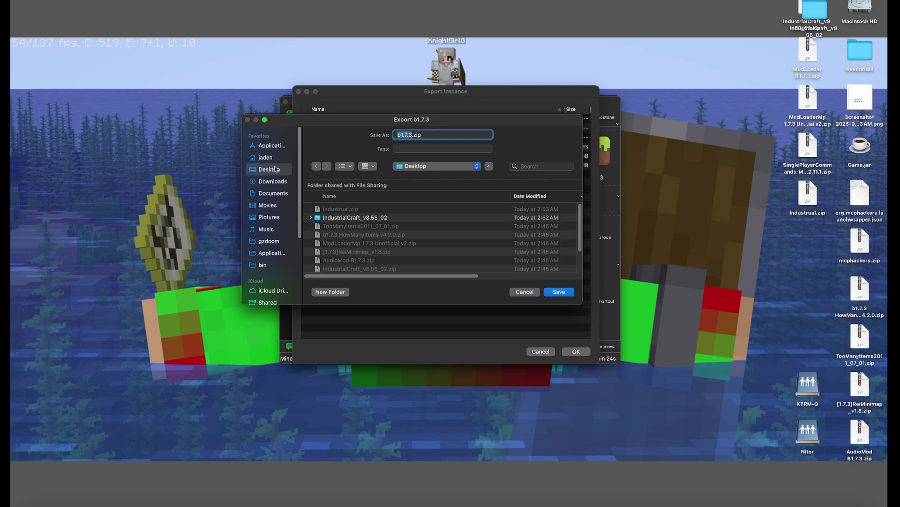
{"action": "key", "text": "Return"}
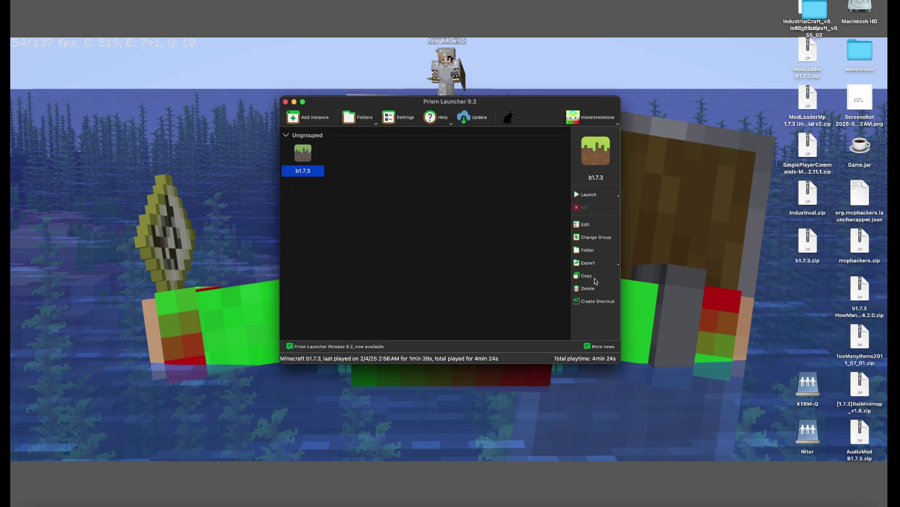
- Delete the b1.7.3 instance from the launcher and import it again from the exported b1.7.3.zip on the Desktop
{"action": "left_click", "coordinate": [587, 288]}
{"action": "left_click", "coordinate": [474, 179]}
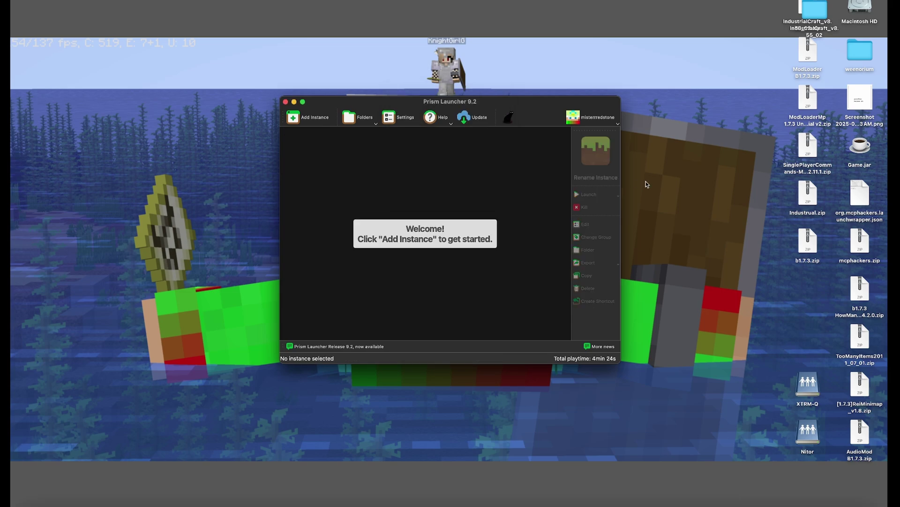
{"action": "left_click_drag", "start_coordinate": [814, 247], "coordinate": [449, 228]}
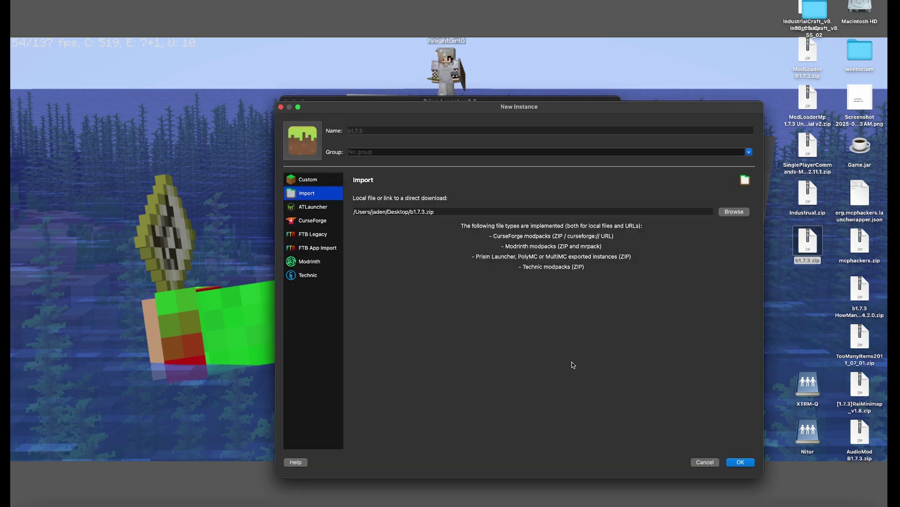
{"action": "key", "text": "Return"}
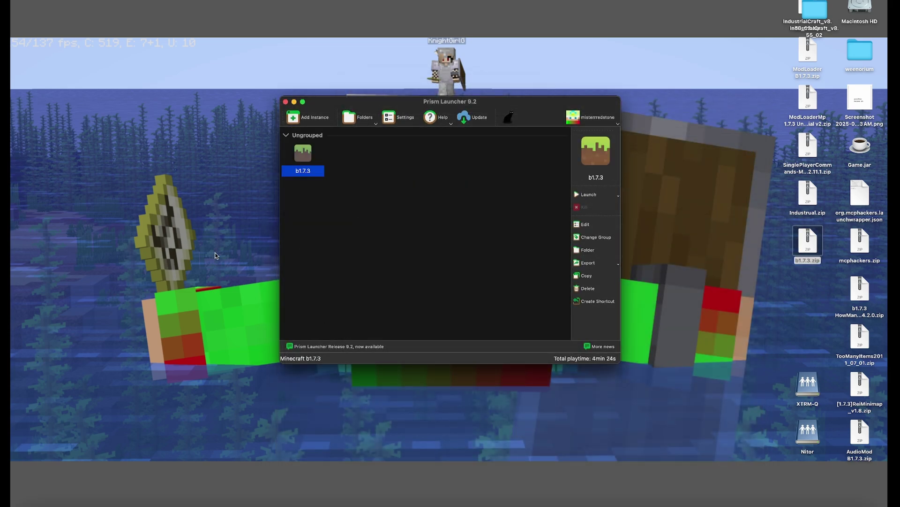
- Launch the re-imported b1.7.3 instance
{"action": "left_click", "coordinate": [218, 234]}
{"action": "left_click", "coordinate": [342, 248]}
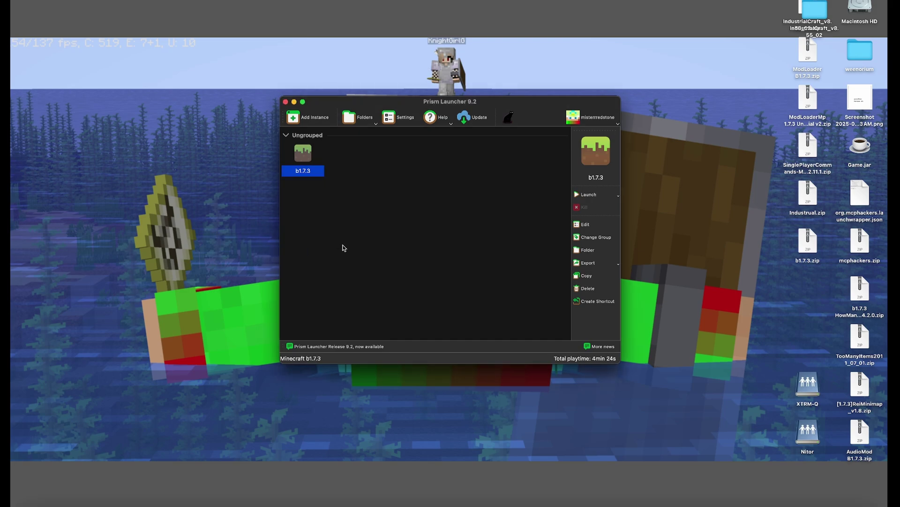
{"action": "key", "text": "Return"}
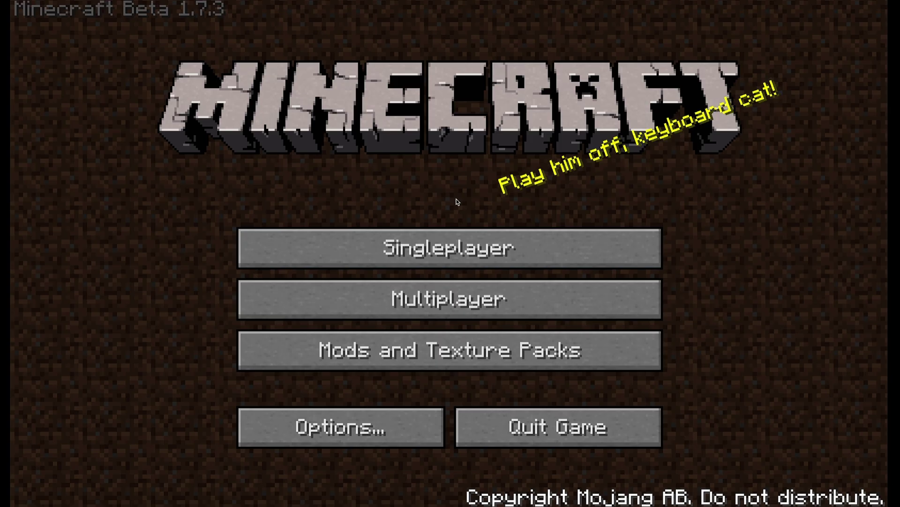
- Load the saved singleplayer world with the explosion crater to check the imported instance, and return to the title screen
{"action": "left_click", "coordinate": [439, 234]}
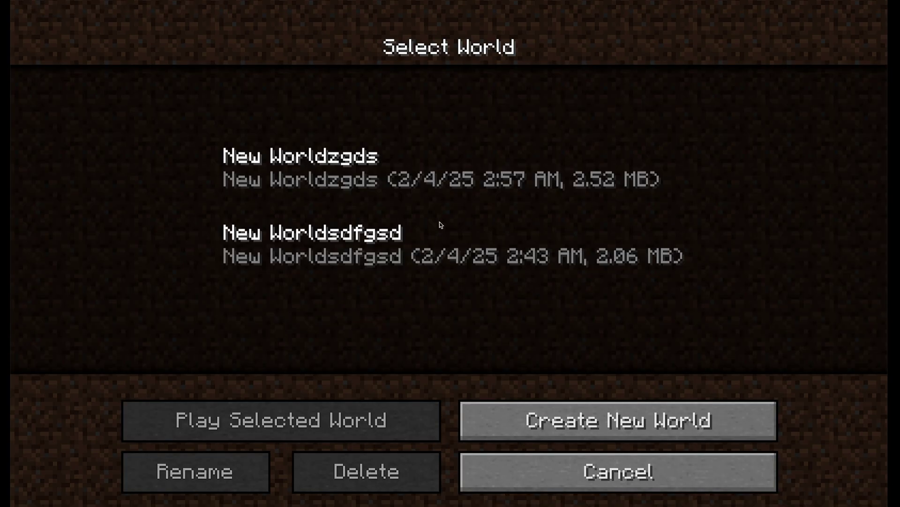
{"action": "double_click", "coordinate": [438, 230]}
{"action": "key", "text": "w"}
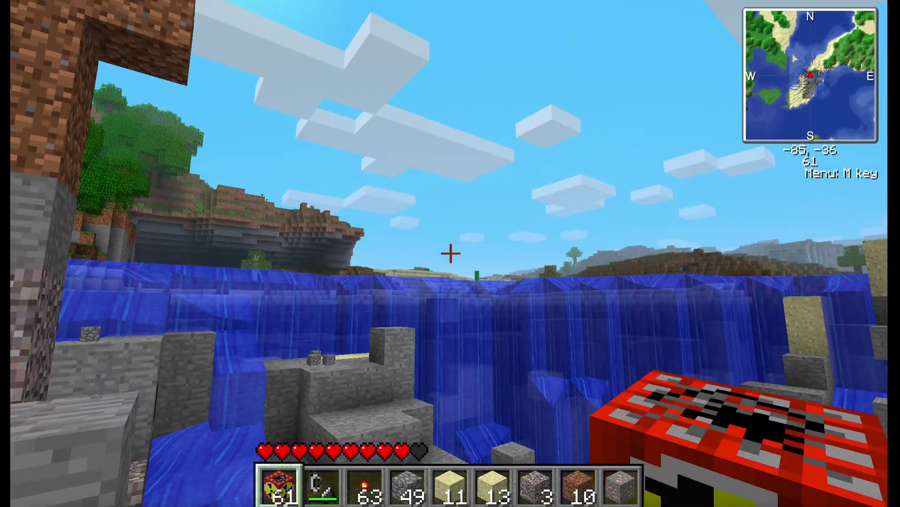
{"action": "key", "text": "Escape"}
{"action": "left_click", "coordinate": [450, 367]}
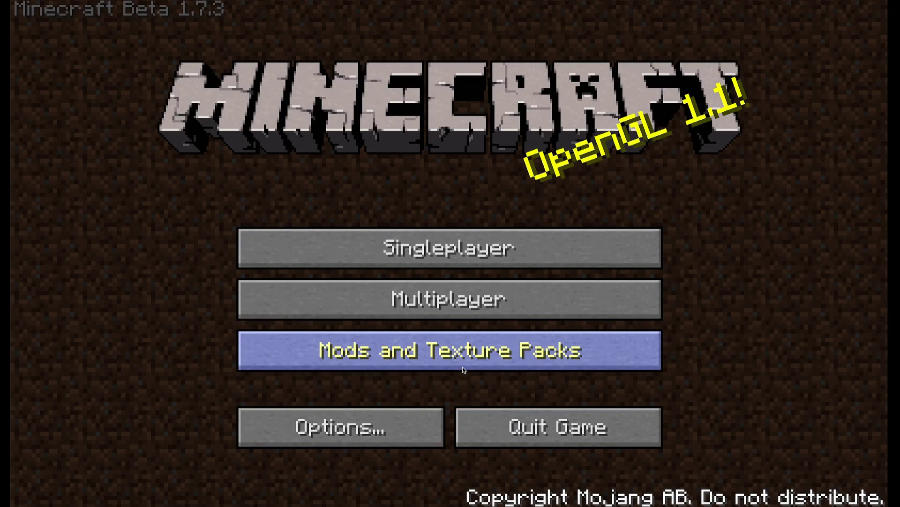